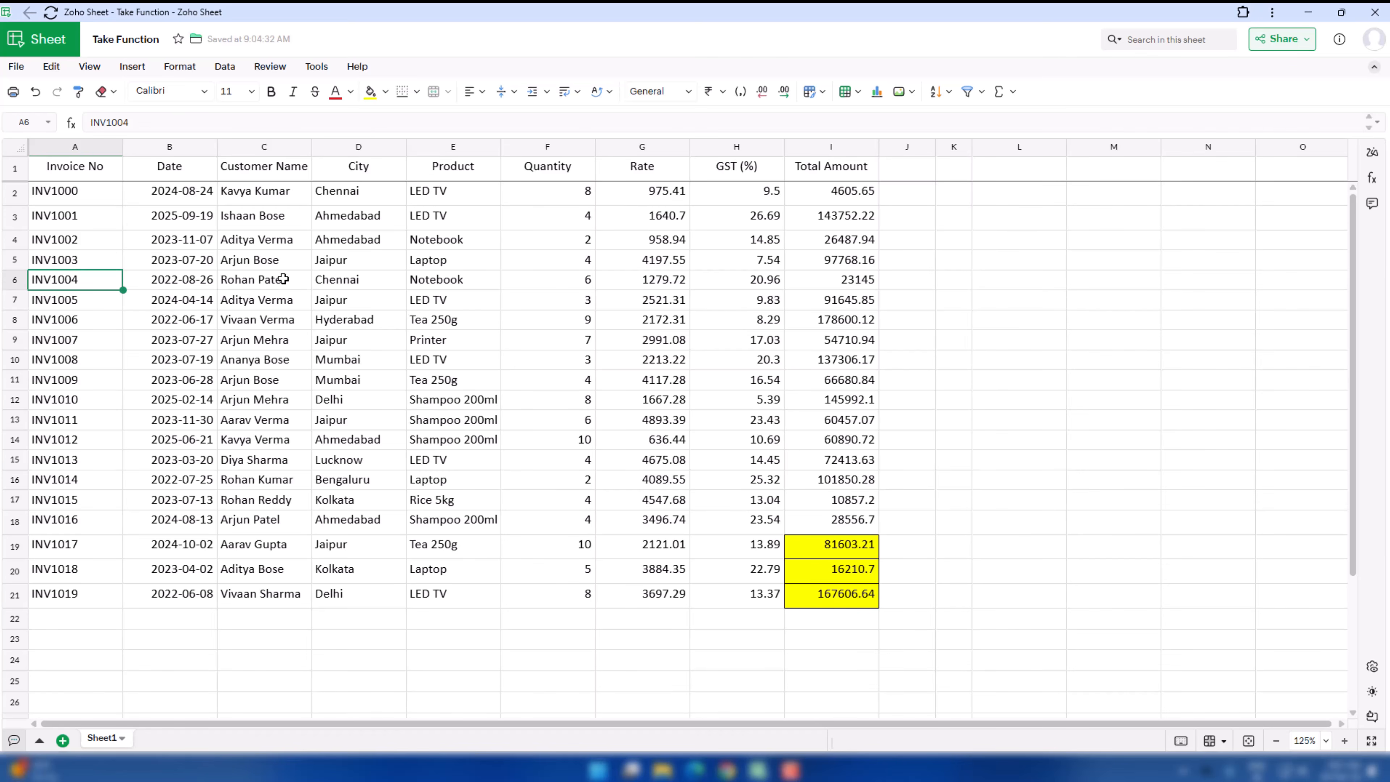
- Insert seven blank rows above row 6 of the invoice table
key(shift+space)
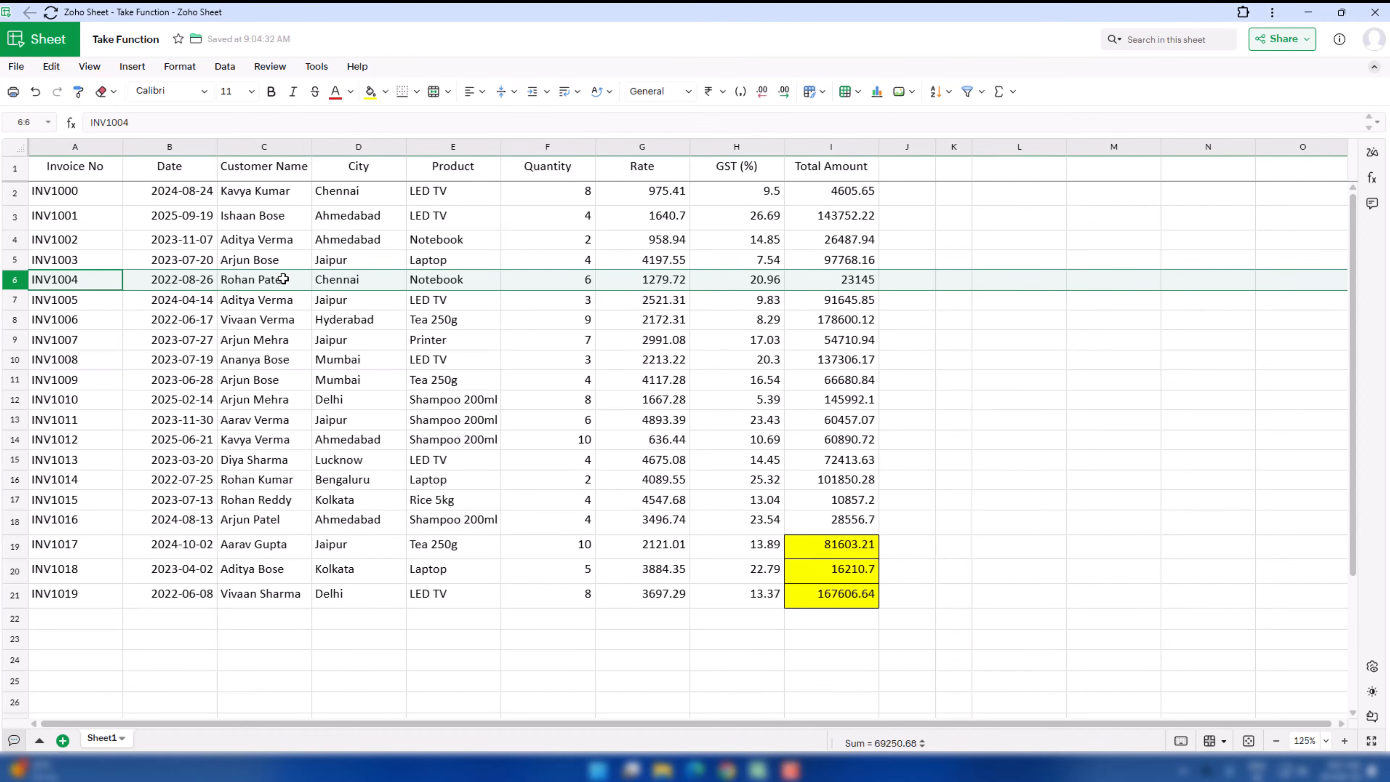
key(ctrl+alt+equal)
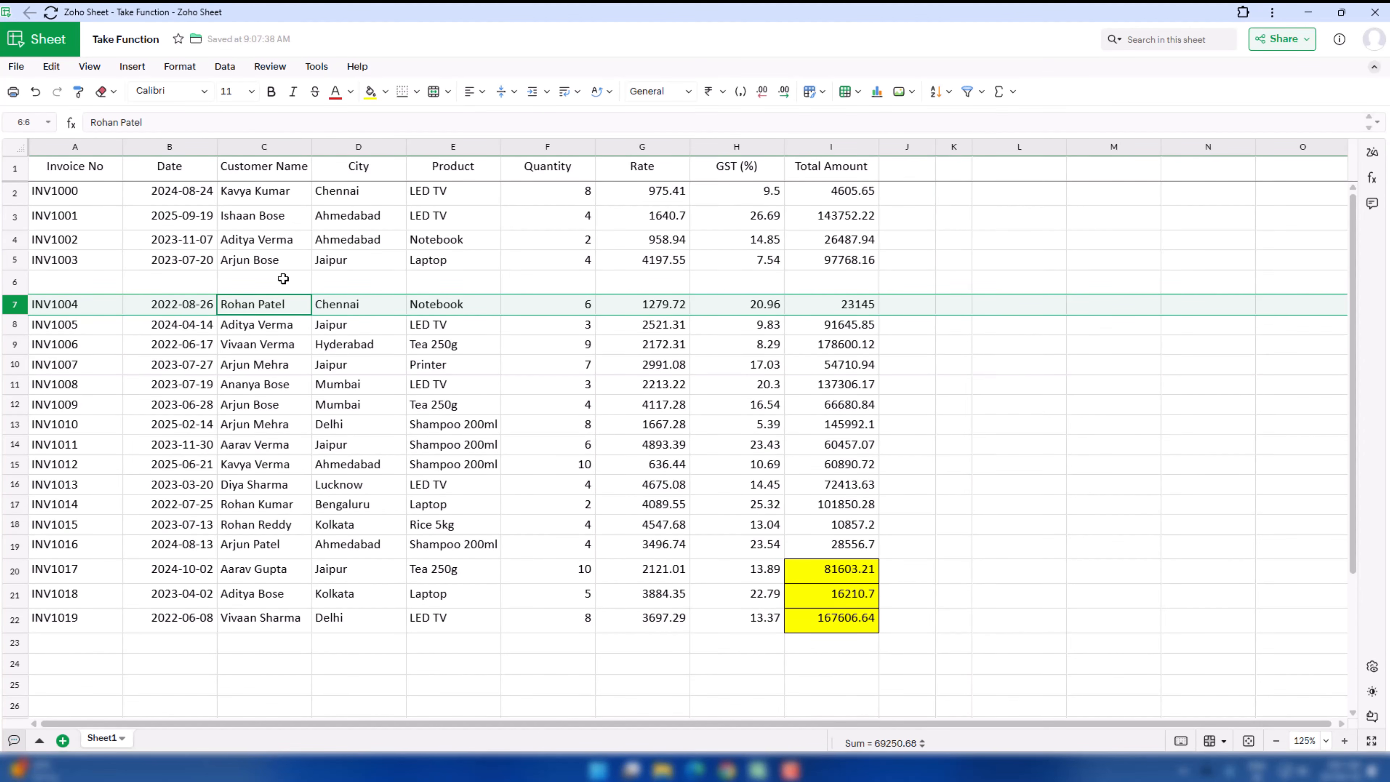
key(ctrl+alt+equal)
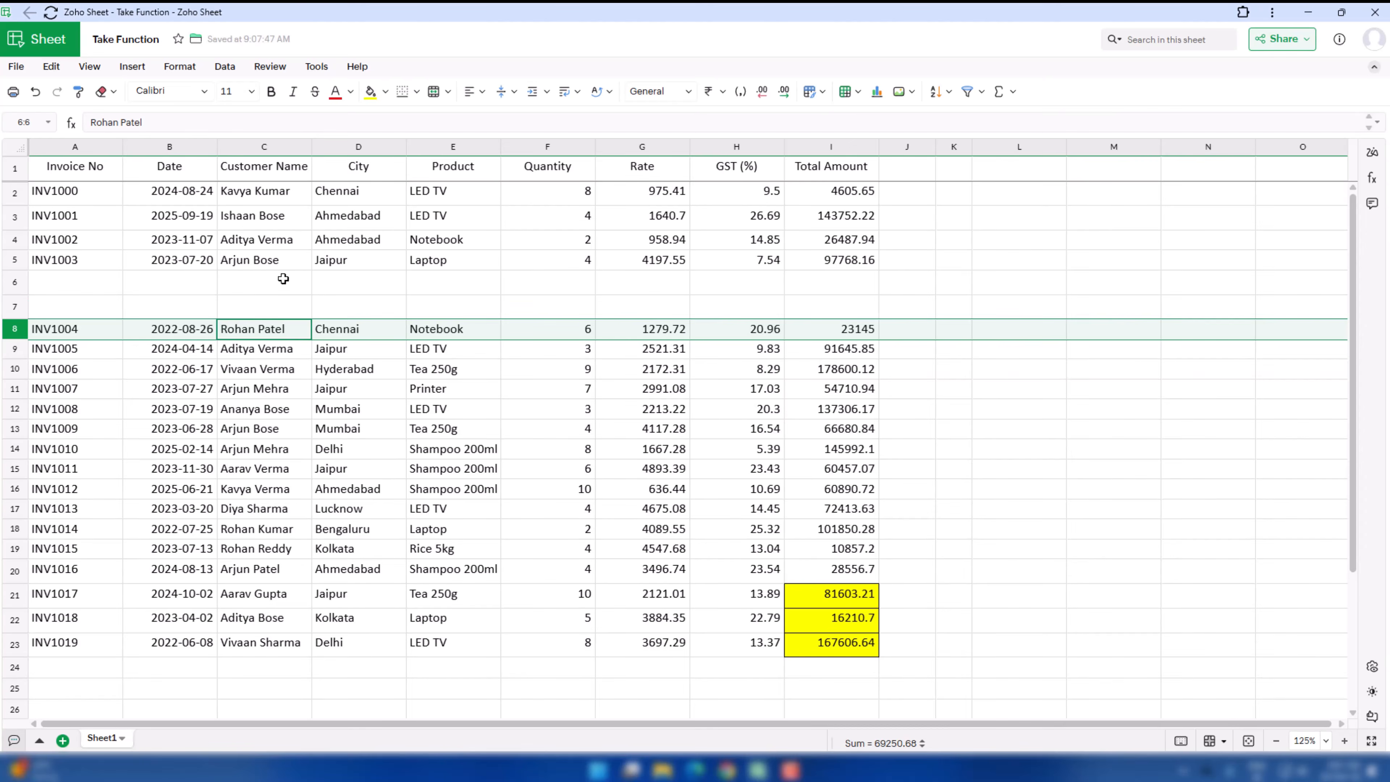
key(ctrl+alt+equal)
key(ctrl+alt+equal)
key(ctrl+alt+equal)
key(ctrl+alt+equal)
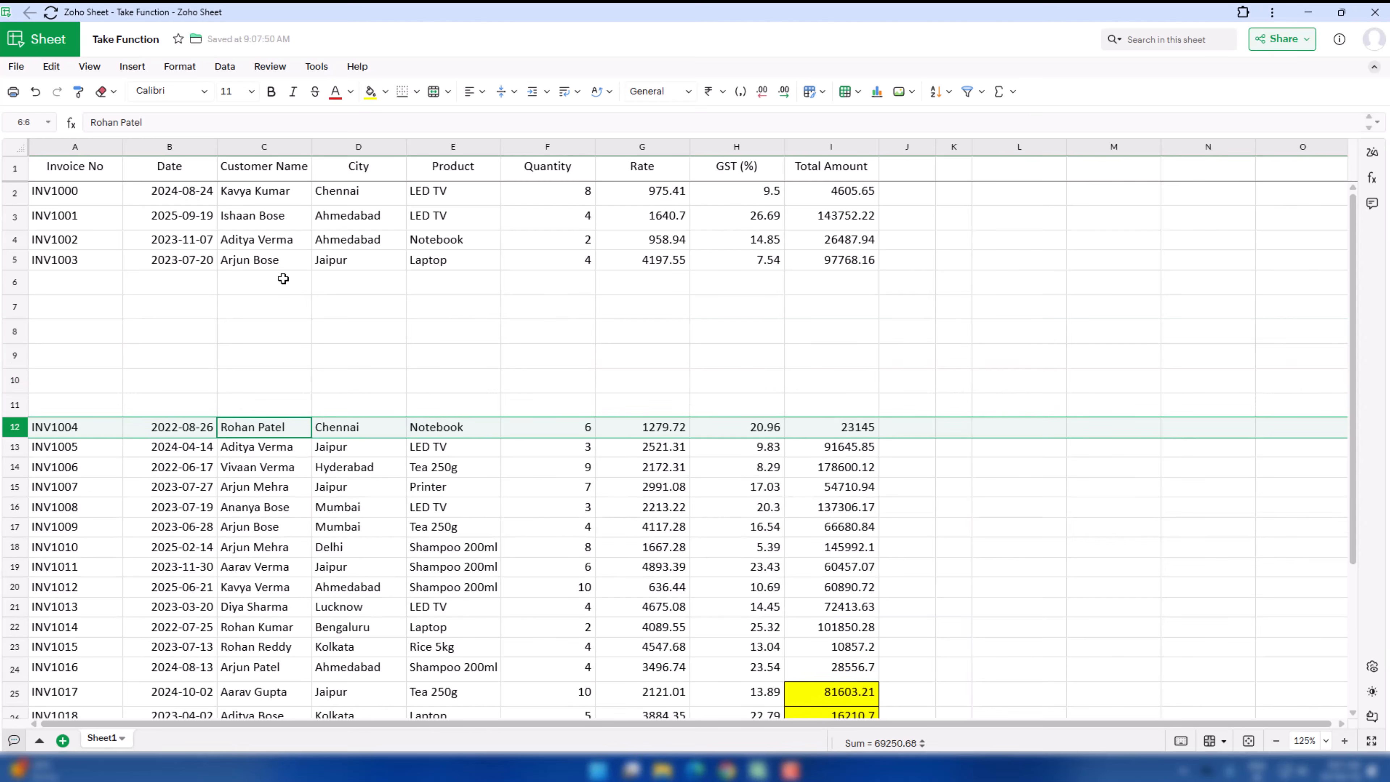
key(ctrl+alt+equal)
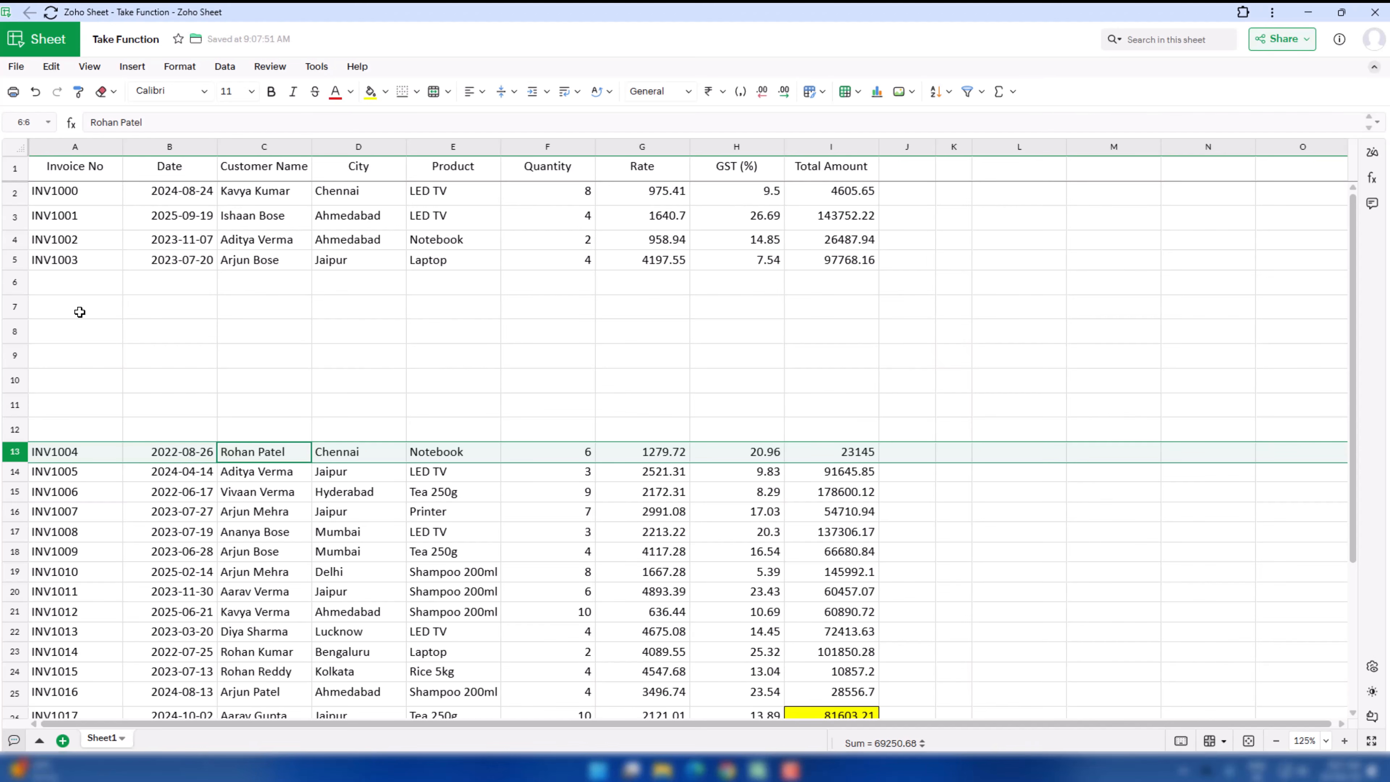
- Delete the seven blank rows, starting from row 6
click(15, 281)
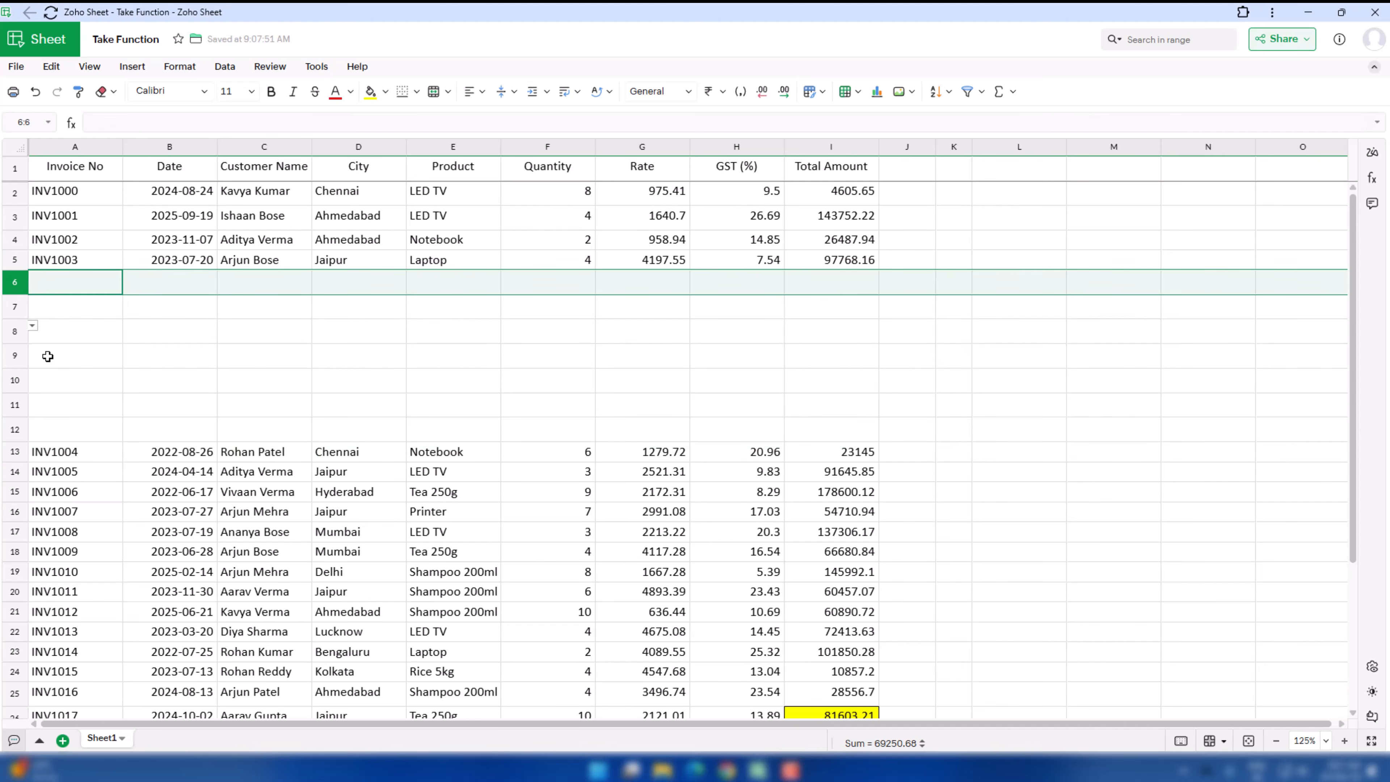
key(ctrl+alt+minus)
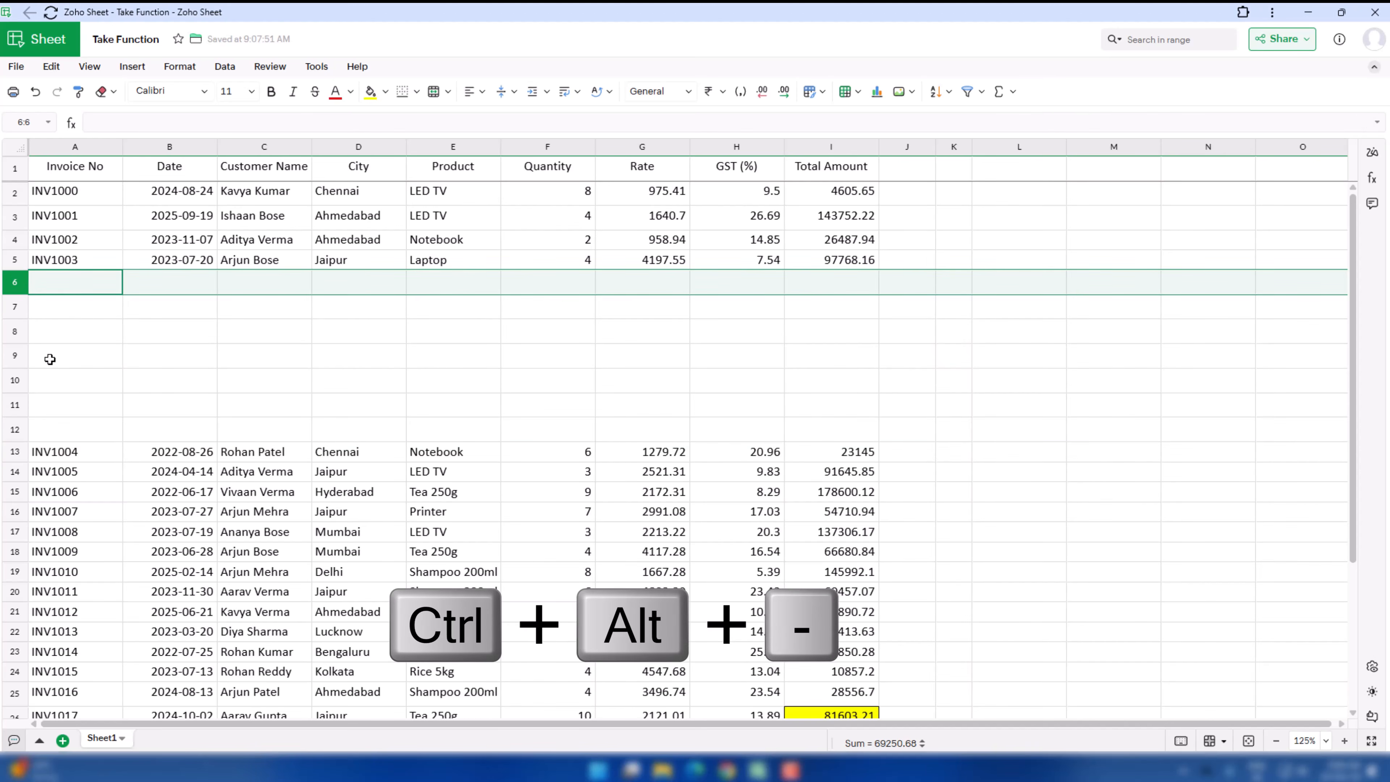
key(ctrl+alt+minus)
key(ctrl+alt+minus)
key(ctrl+alt+minus)
key(ctrl+alt+minus)
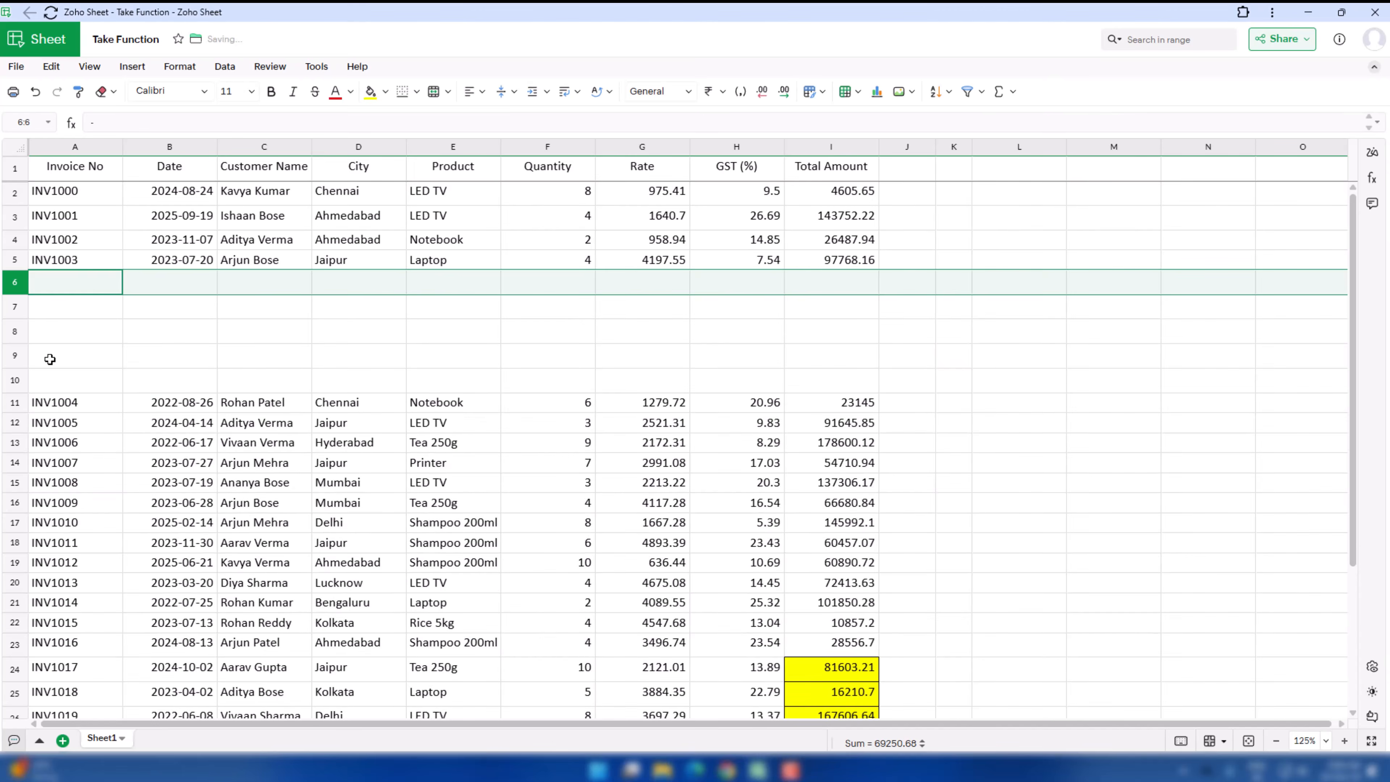
key(ctrl+alt+minus)
key(ctrl+alt+minus)
key(ctrl+alt+minus)
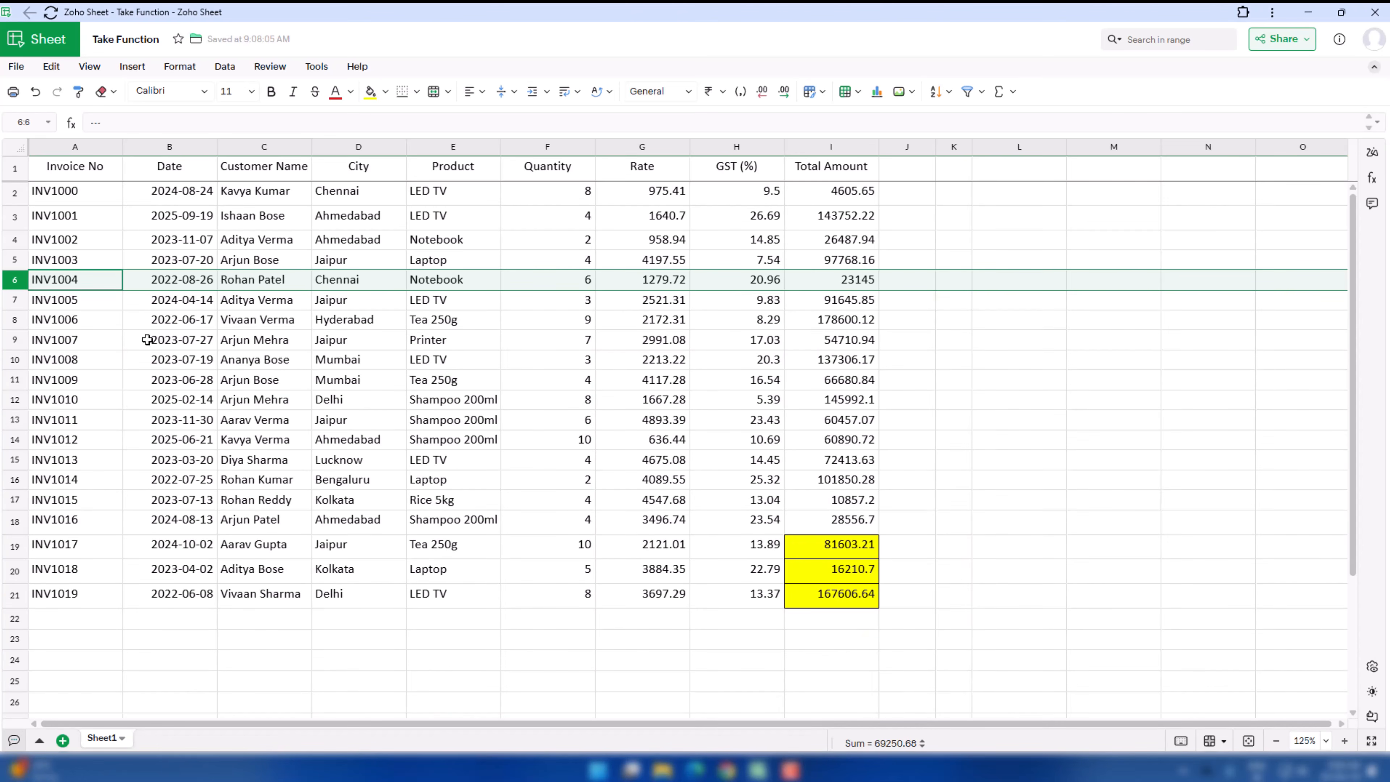
- Insert four blank columns before the City column
click(324, 322)
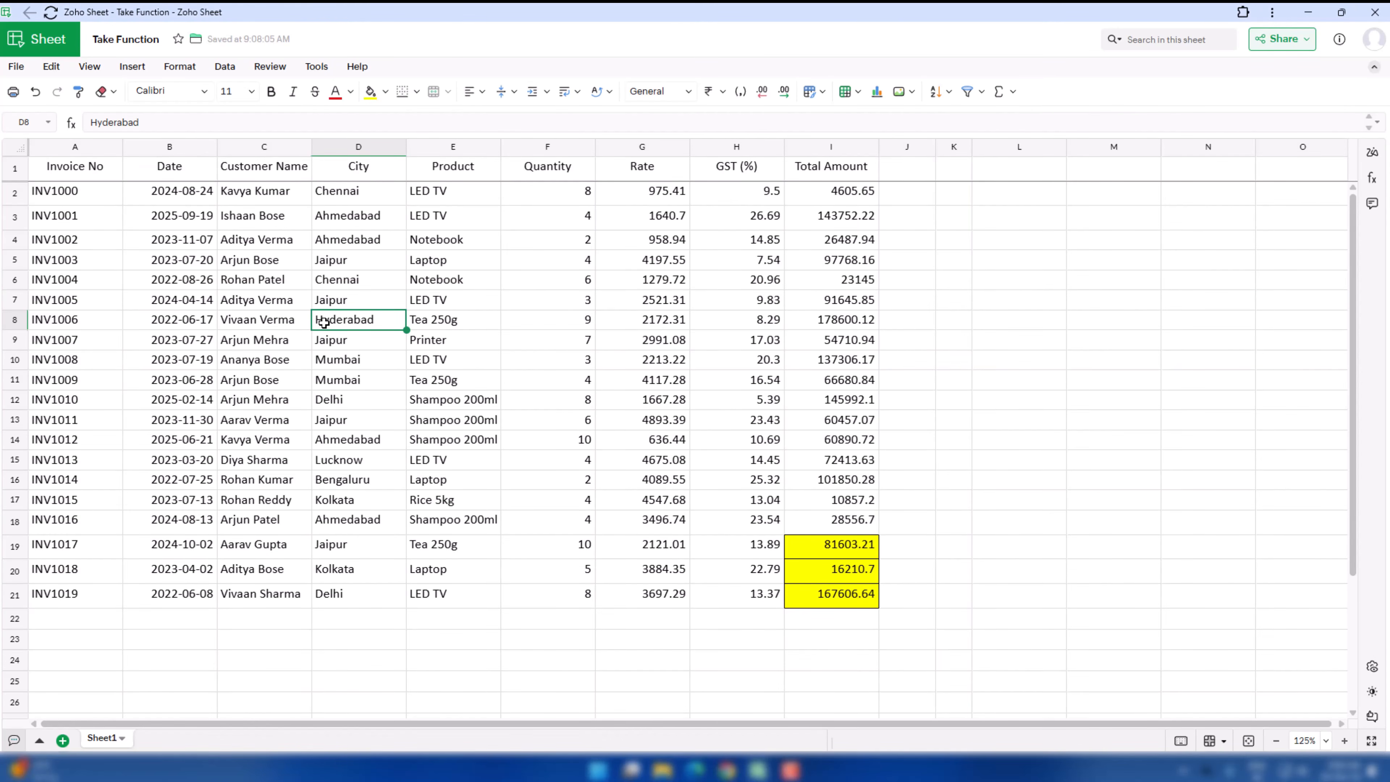
key(ctrl+space)
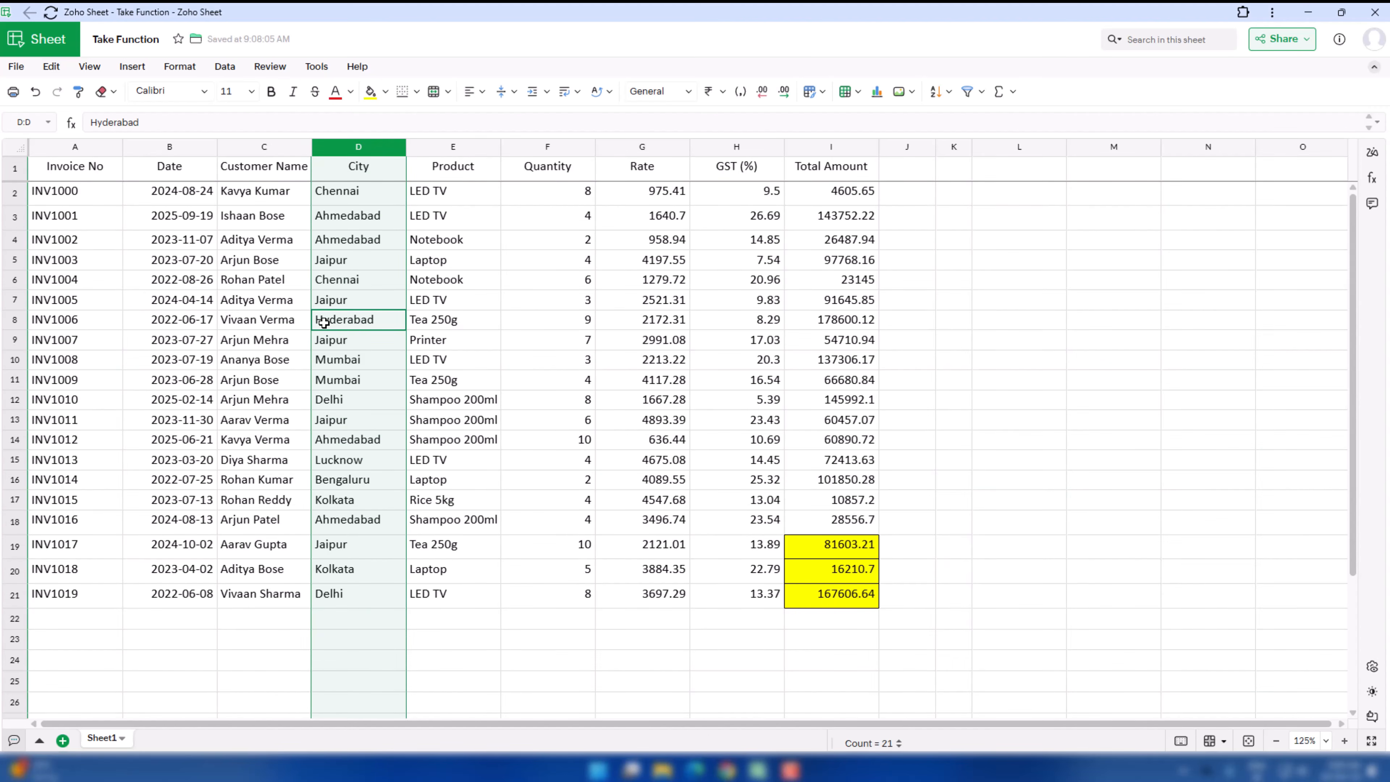
key(ctrl+alt+equal)
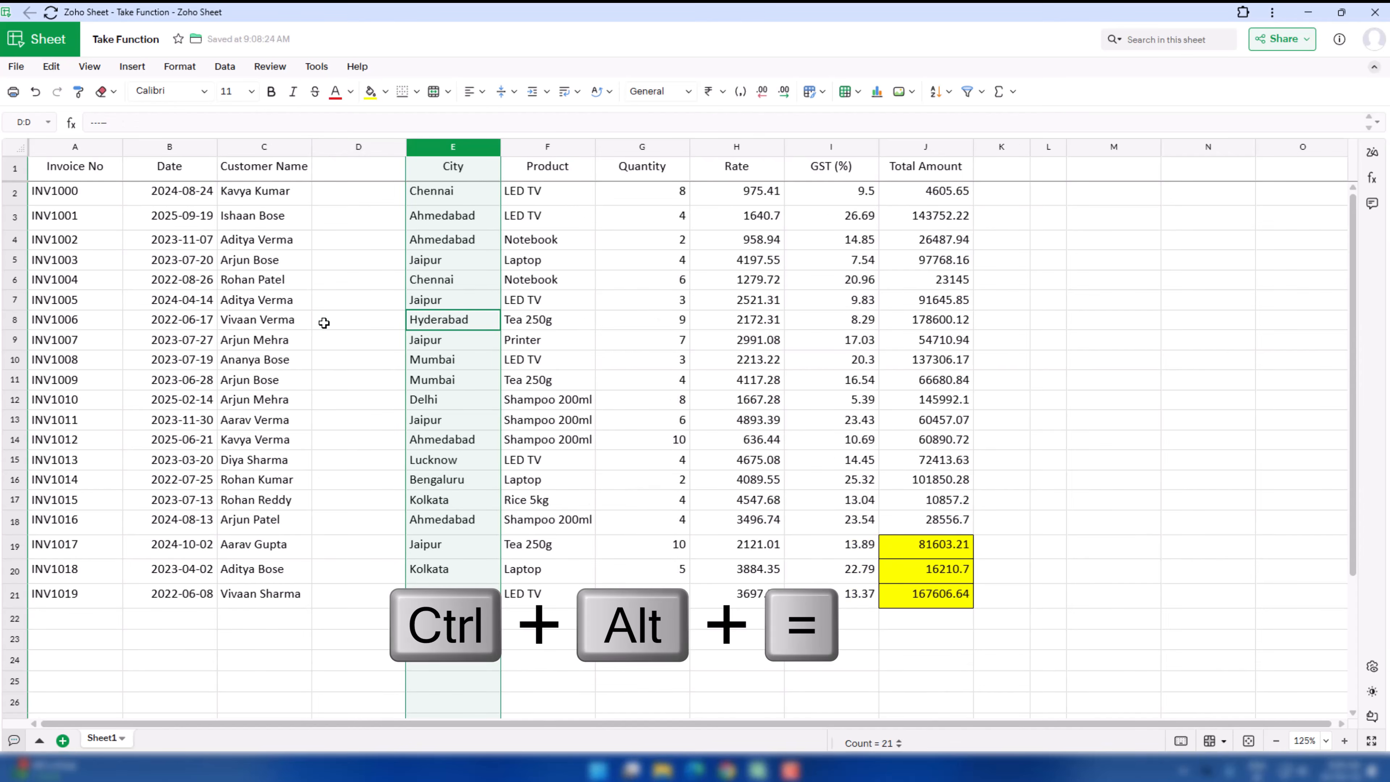
key(ctrl+alt+equal)
key(ctrl+alt+equal)
key(ctrl+alt+equal)
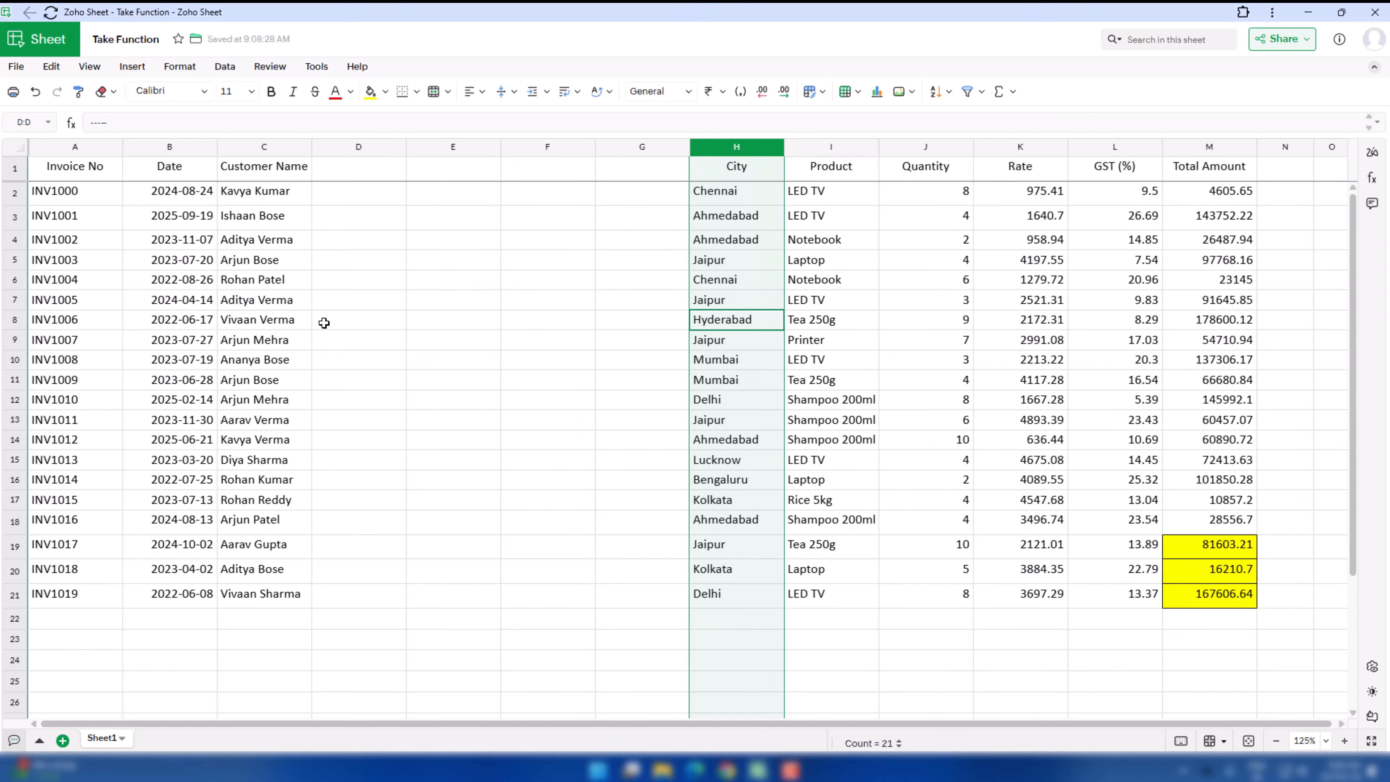
- Delete the four blank columns between Customer Name and City
click(350, 147)
key(ctrl+alt+minus)
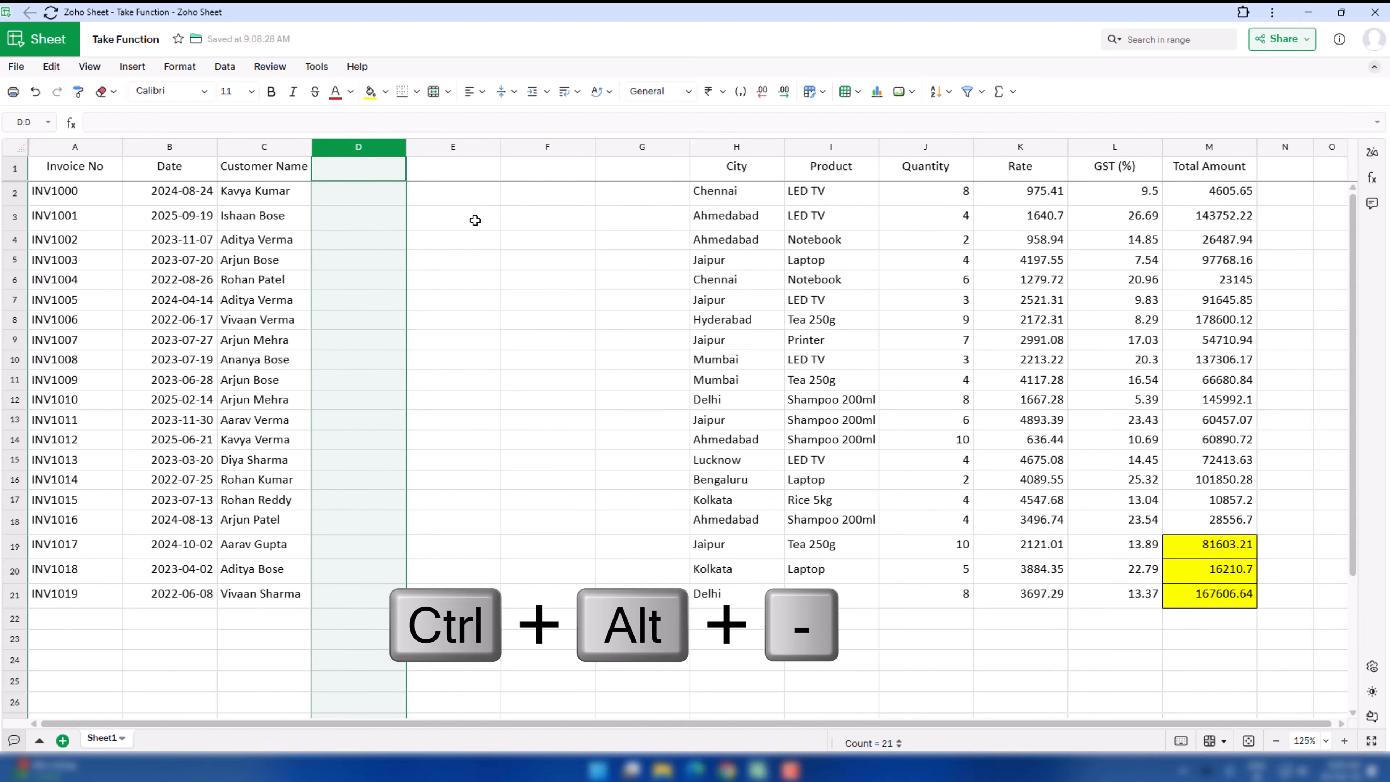
key(ctrl+alt+minus)
key(ctrl+alt+minus)
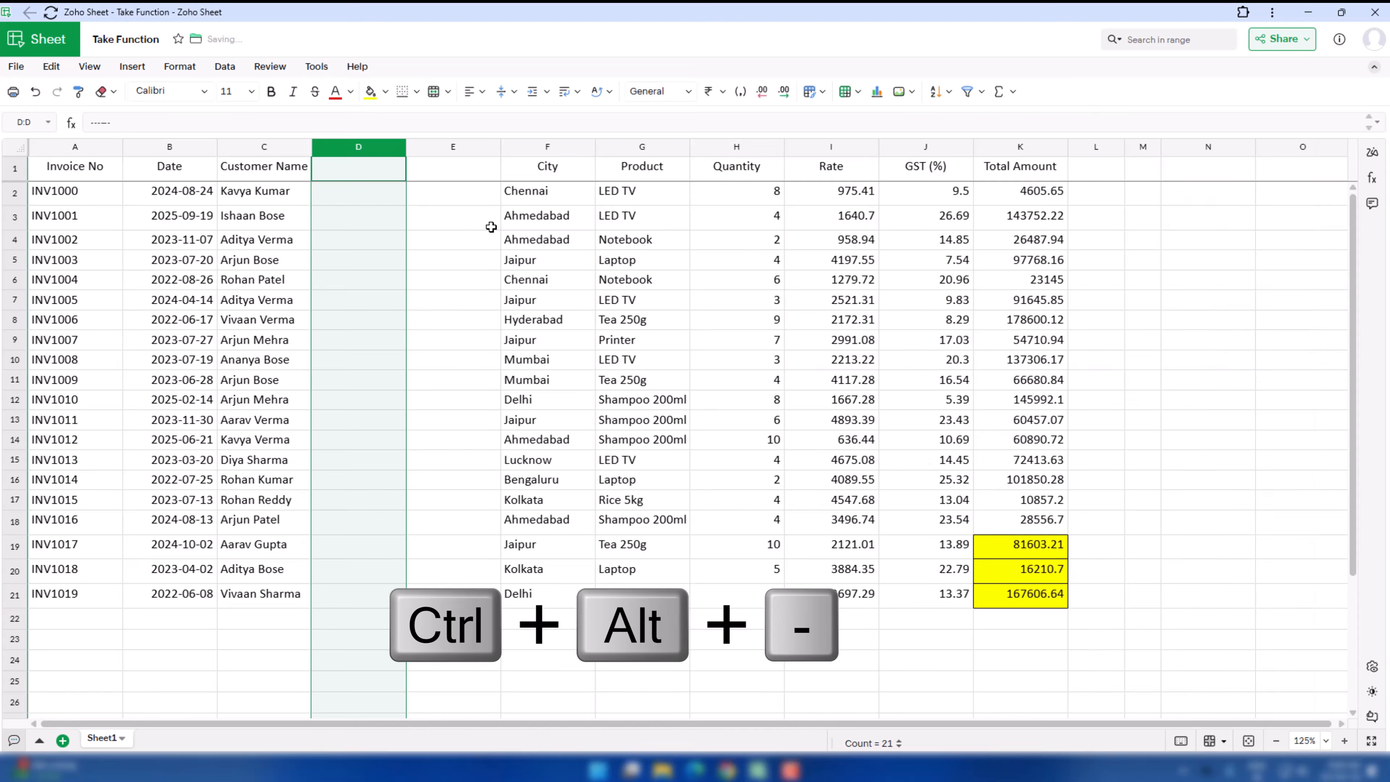
key(ctrl+alt+minus)
click(496, 242)
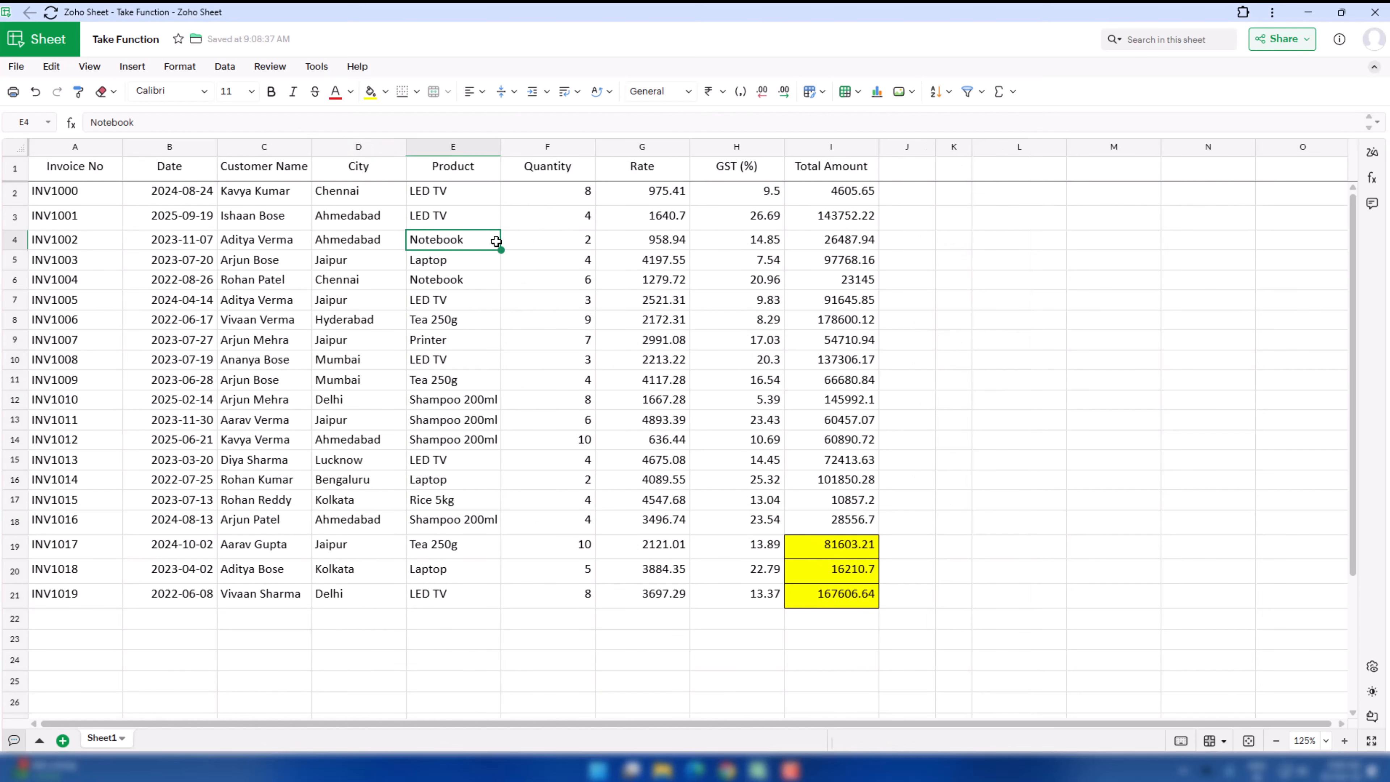
- Add filters to the invoice table and filter the City column to Ahmedabad only
click(401, 321)
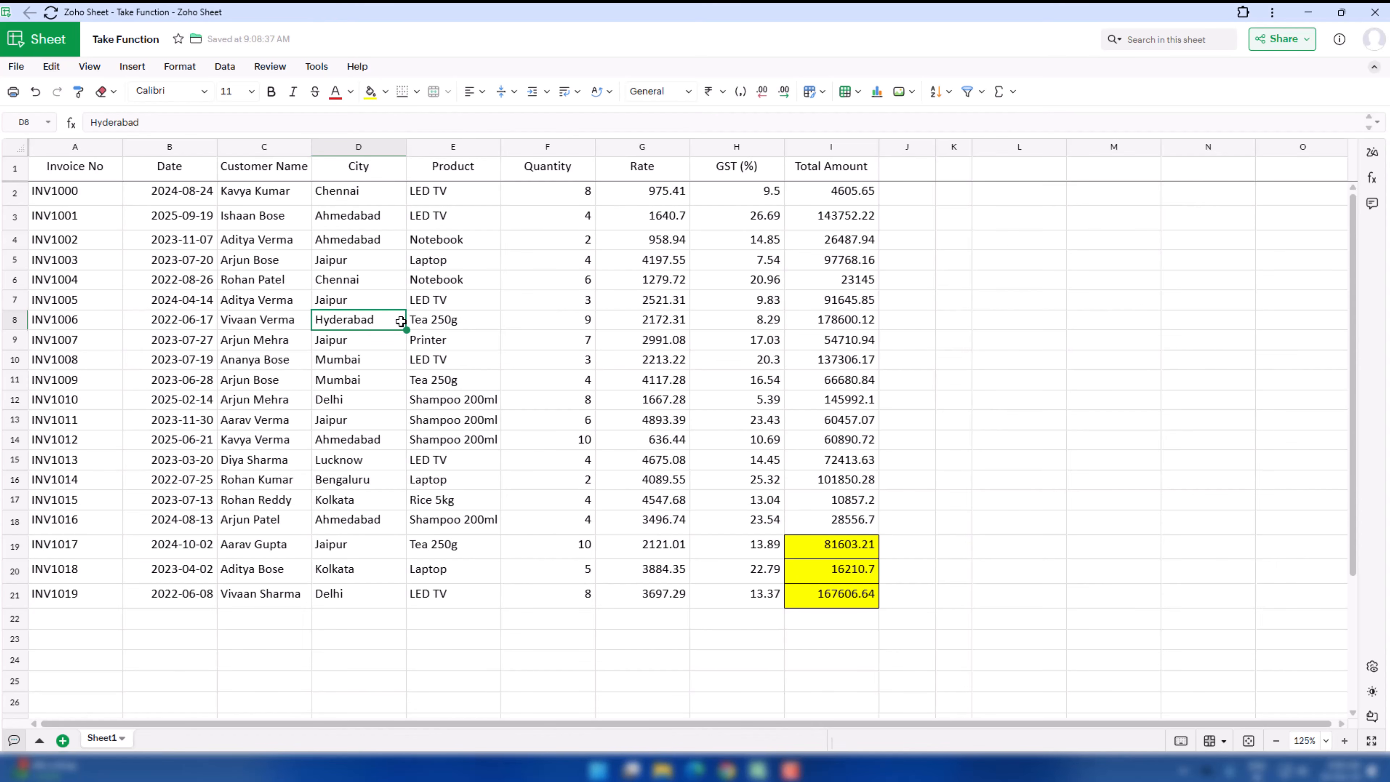
key(ctrl+shift+l)
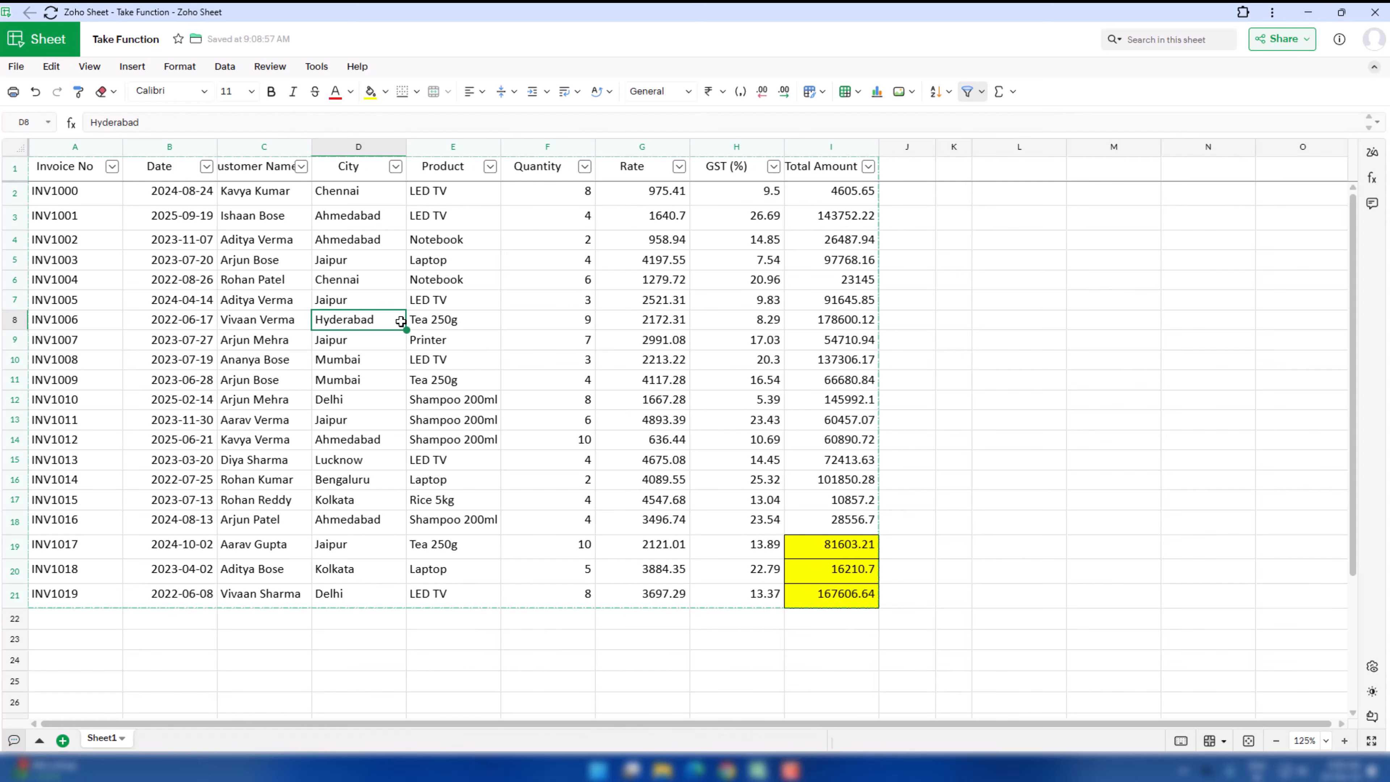
click(395, 166)
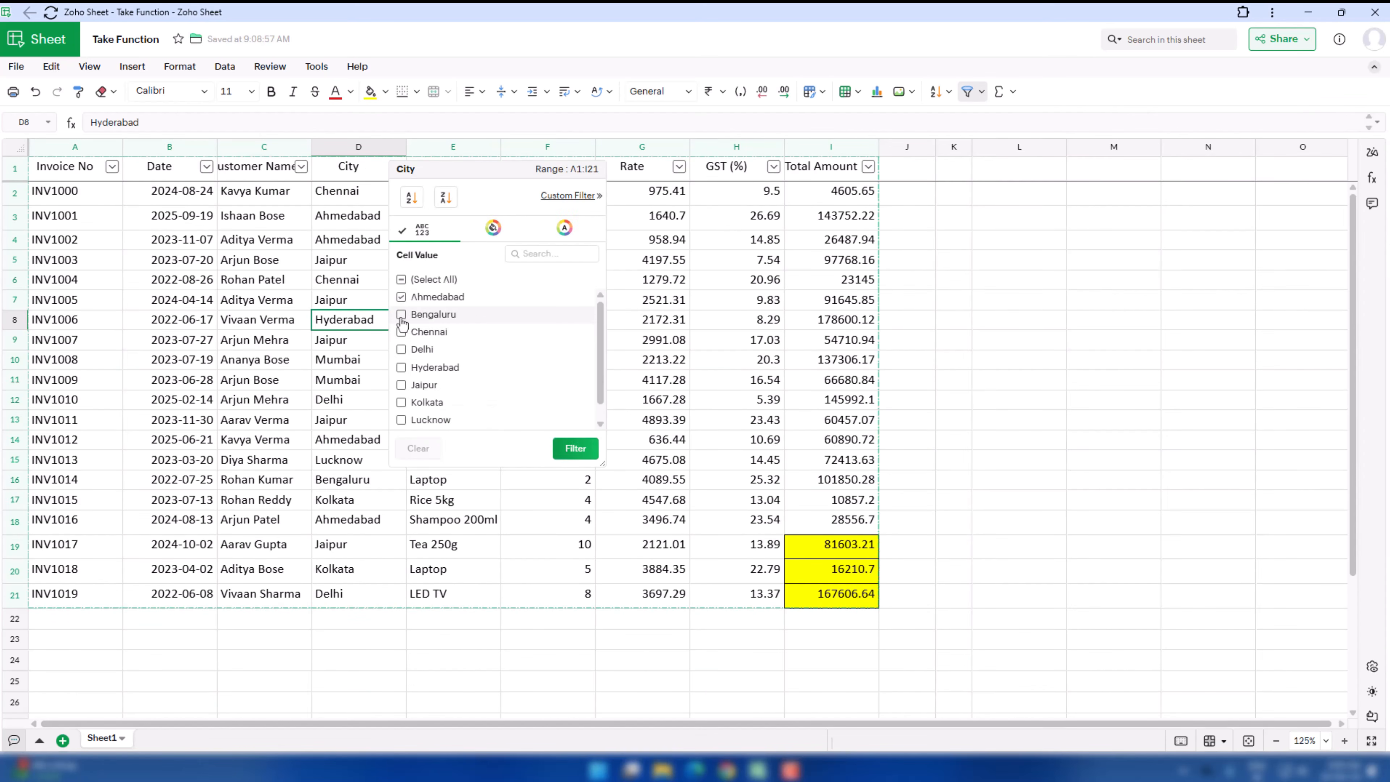
click(575, 449)
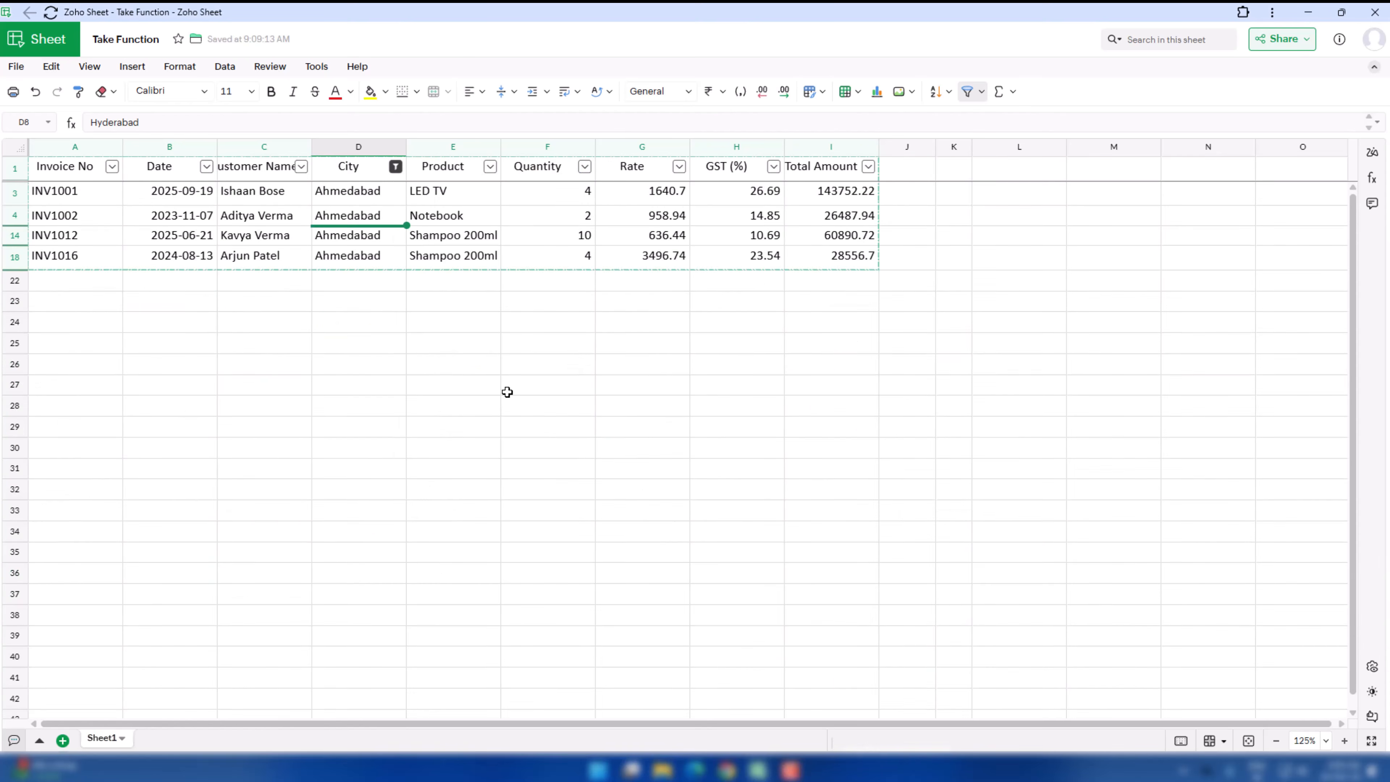
- Paste copies of row 18 into rows 22 and 23, with cities Pune and Delhi and new invoice numbers
click(69, 279)
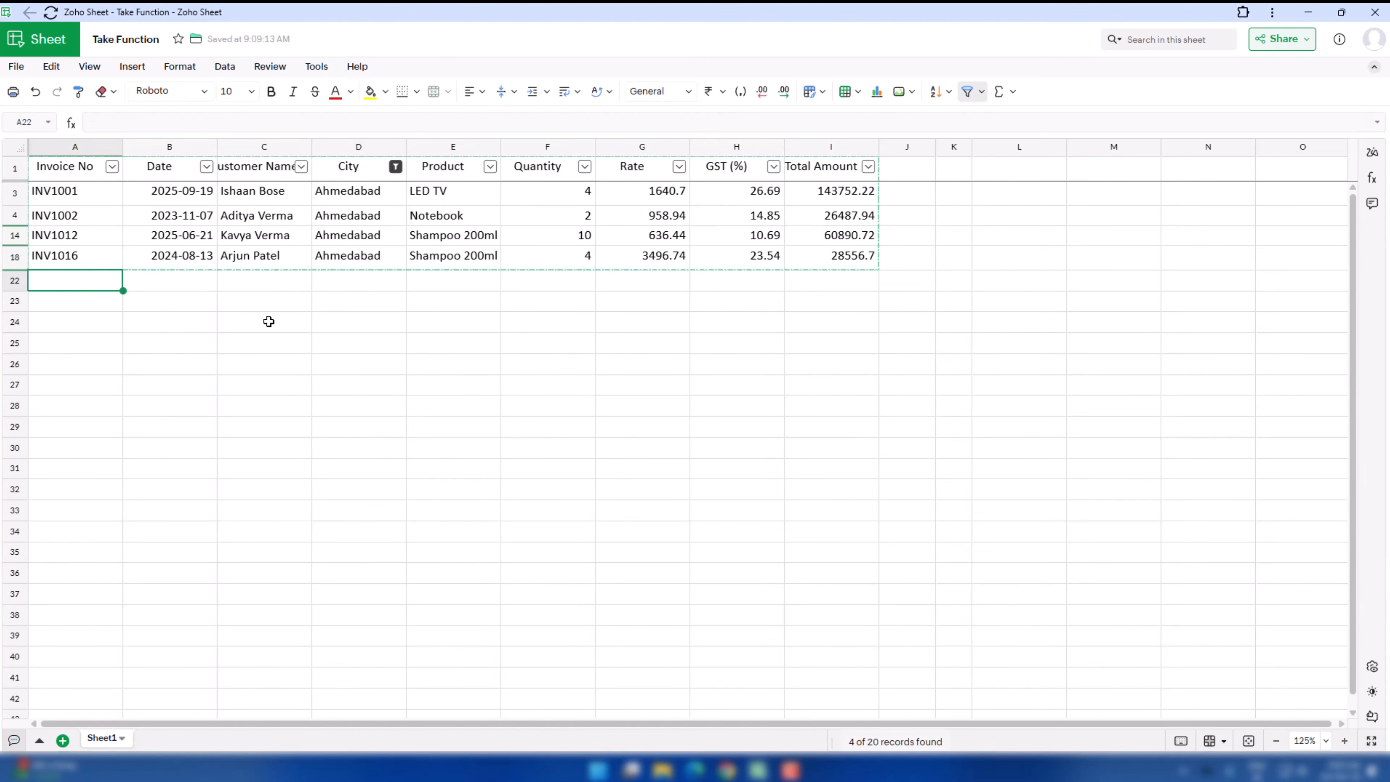
key(ctrl+v)
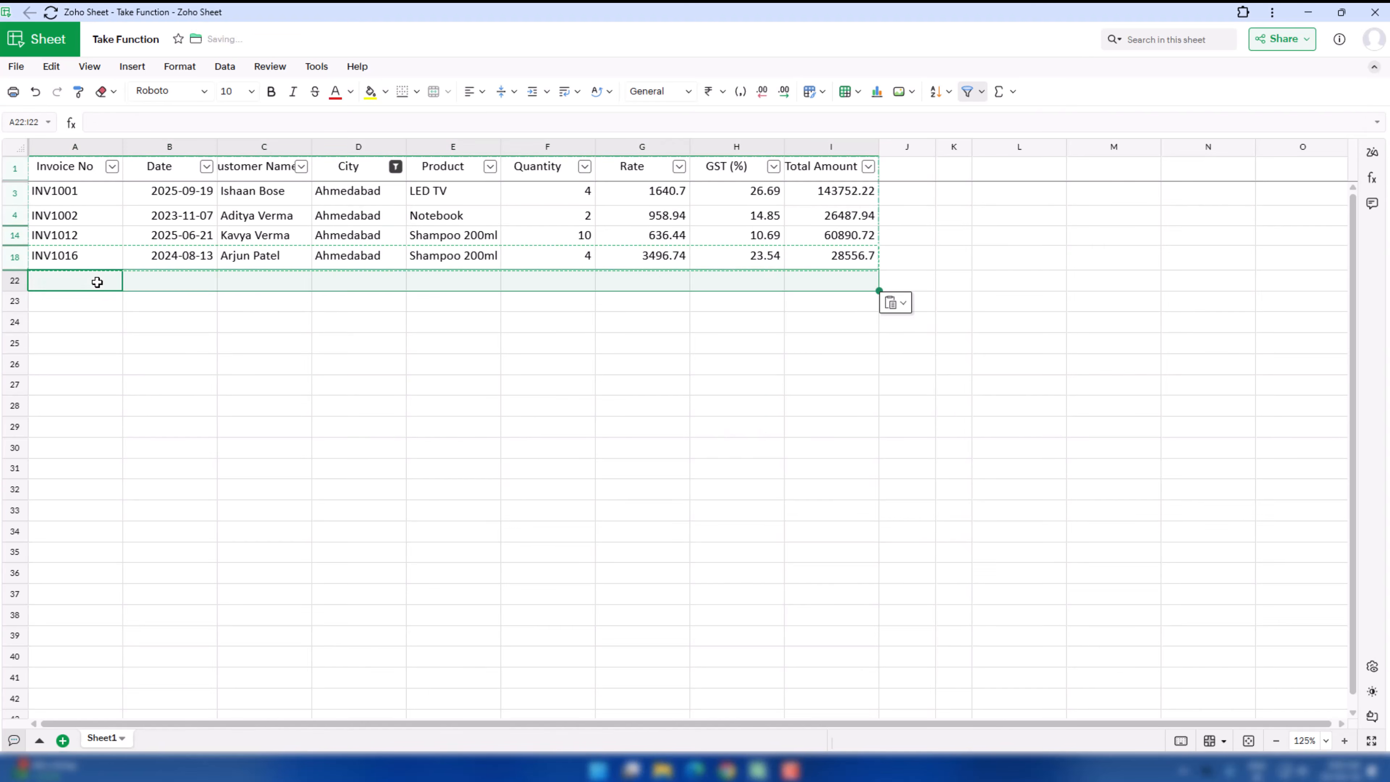
click(383, 279)
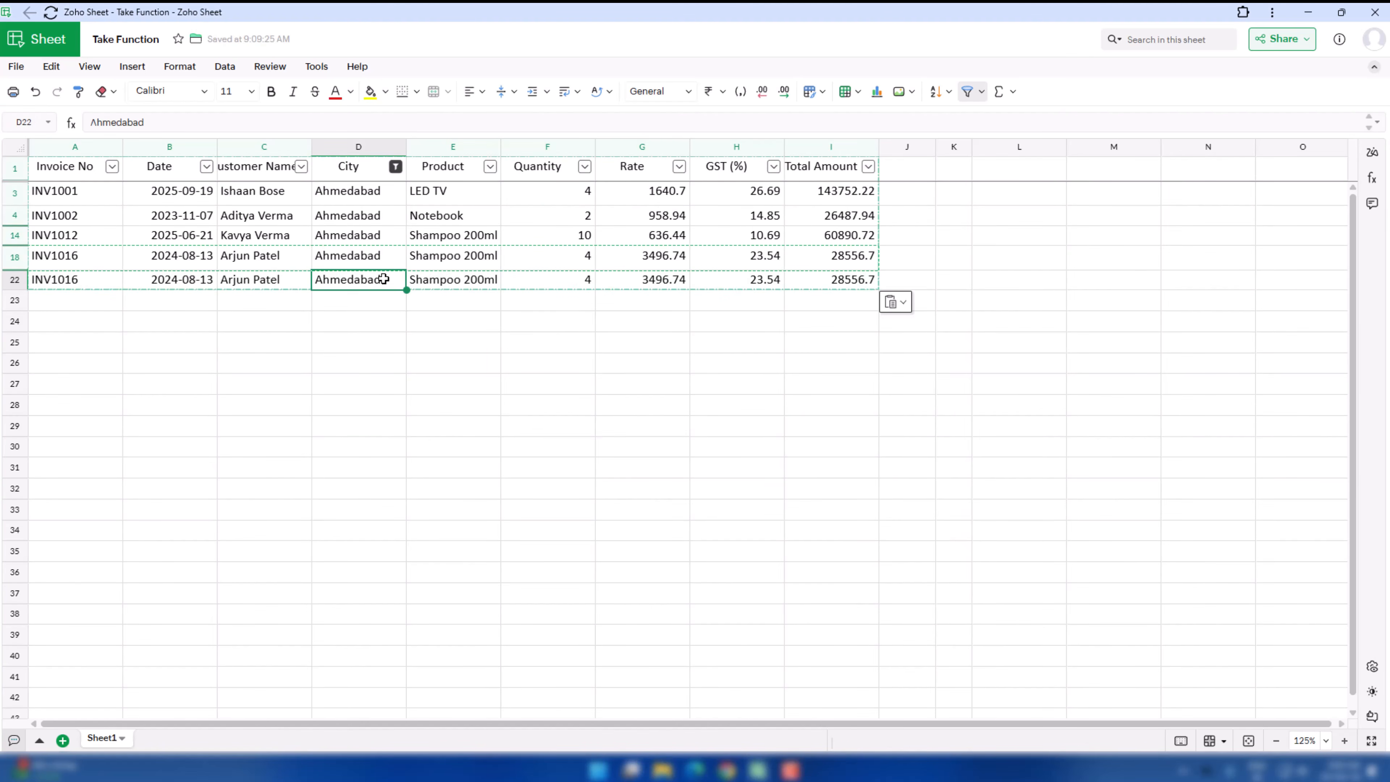
text(Pune)
key(Return)
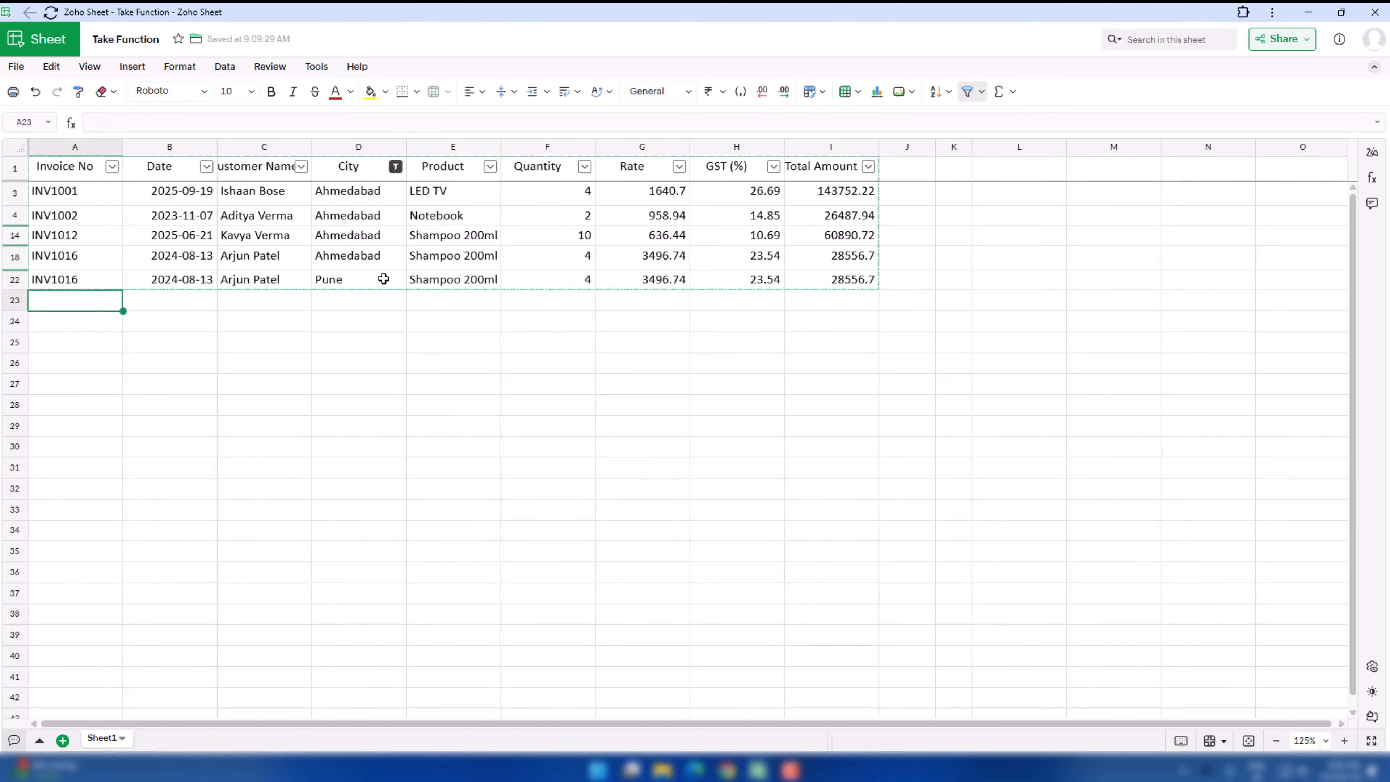
key(ctrl+v)
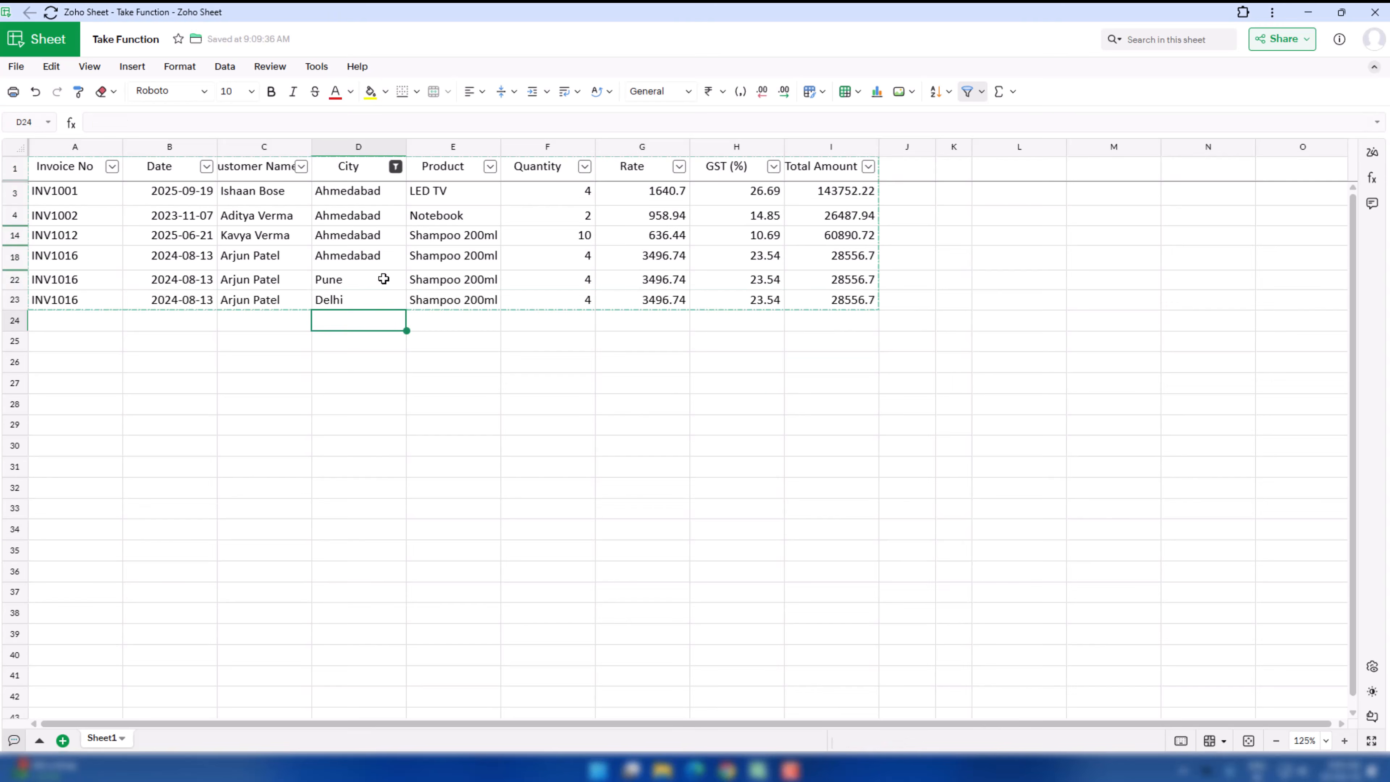
key(Up)
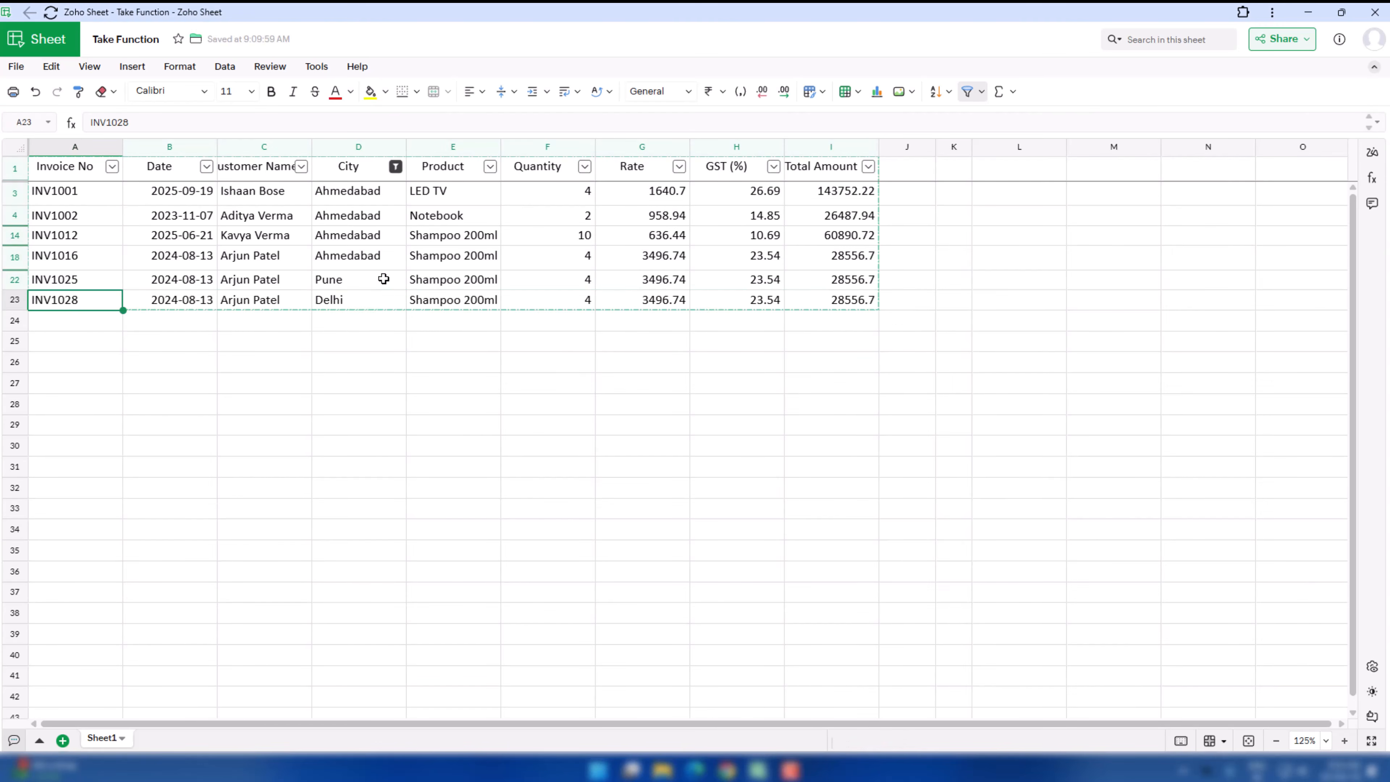
- Reapply the table's filter, and set the City filter to select all values so every row shows
click(383, 279)
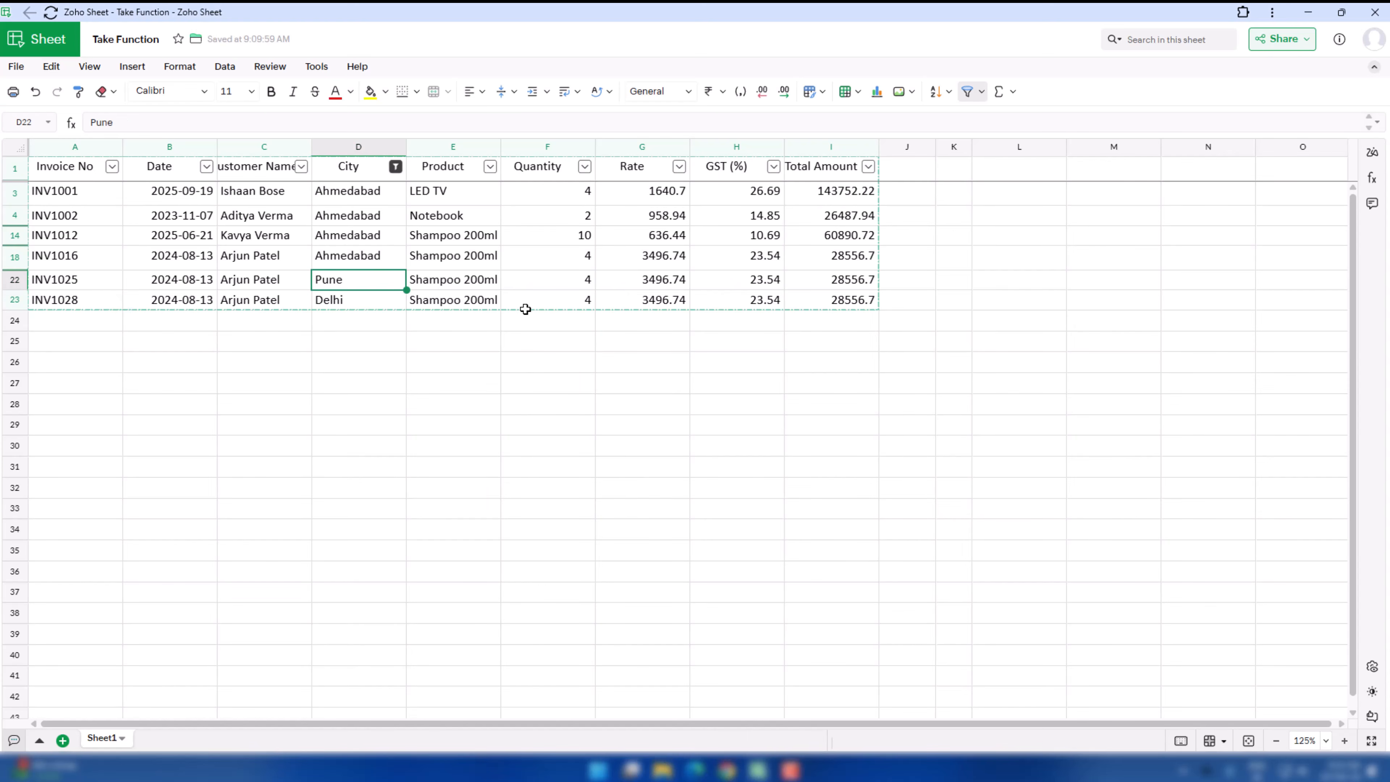
key(ctrl+alt+l)
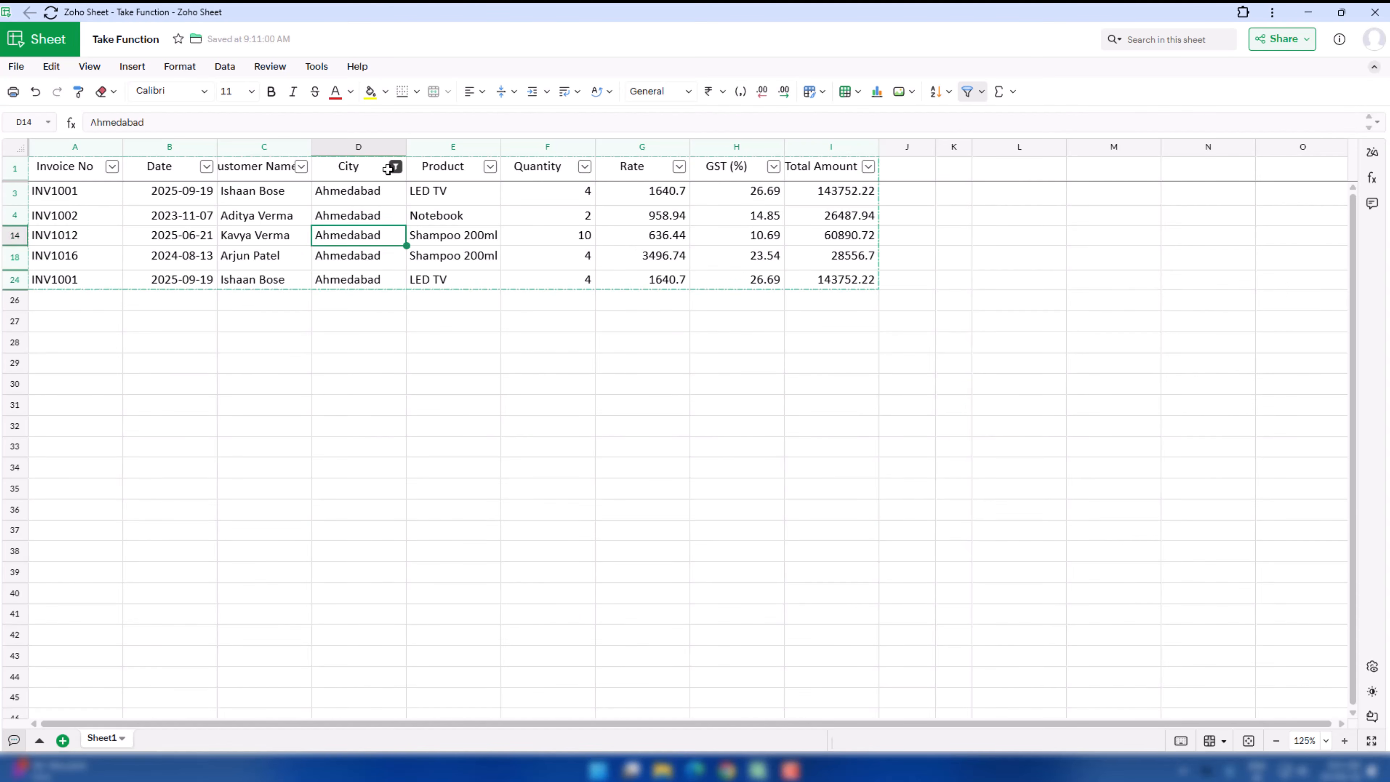
click(395, 170)
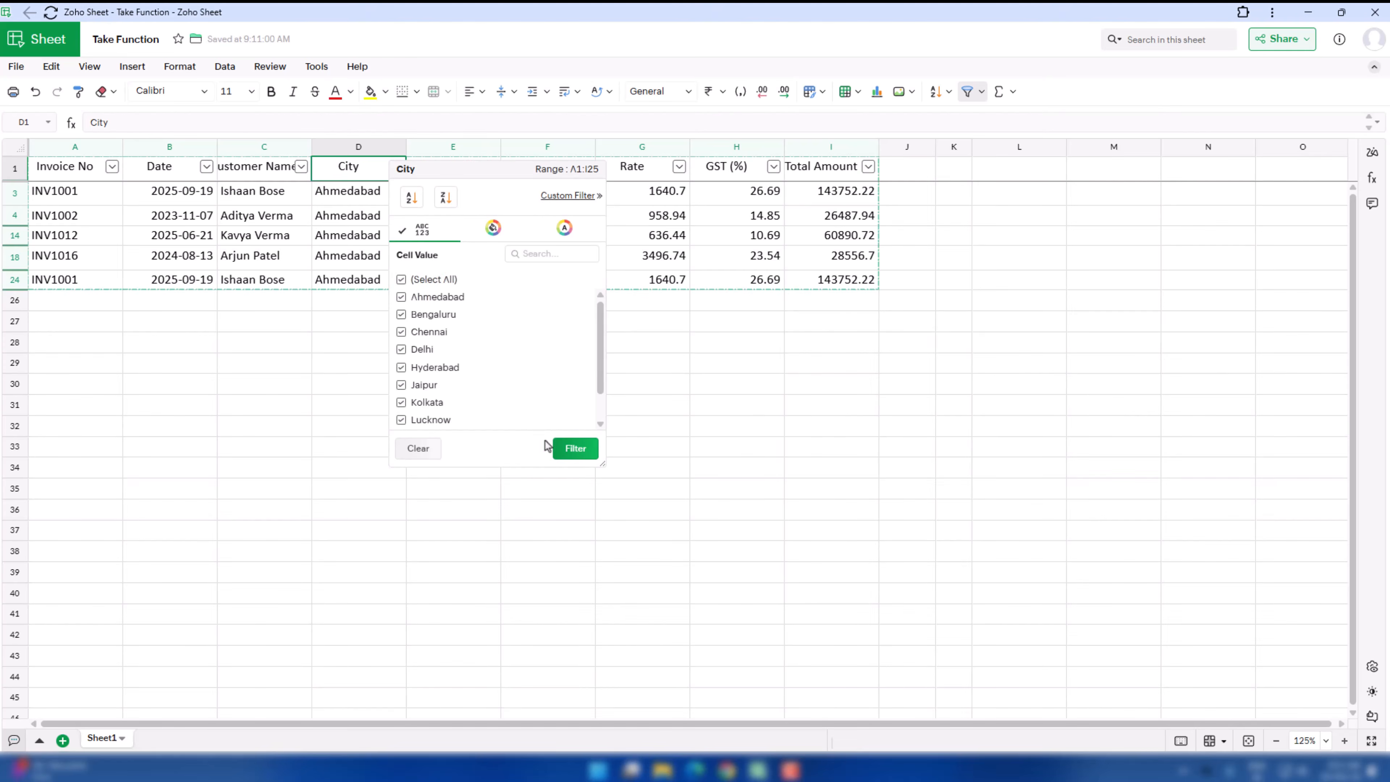
click(564, 450)
scroll(382, 341, down, 3)
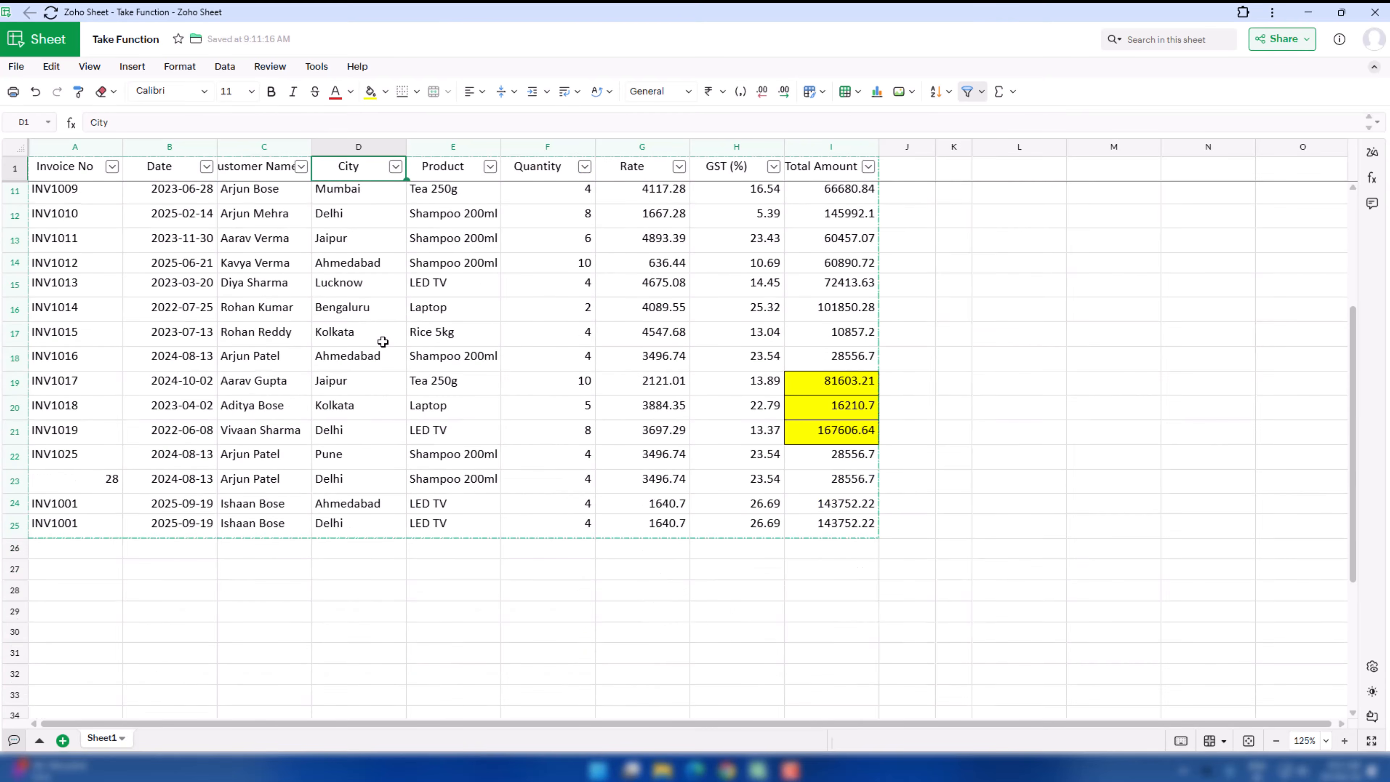
scroll(383, 341, up, 3)
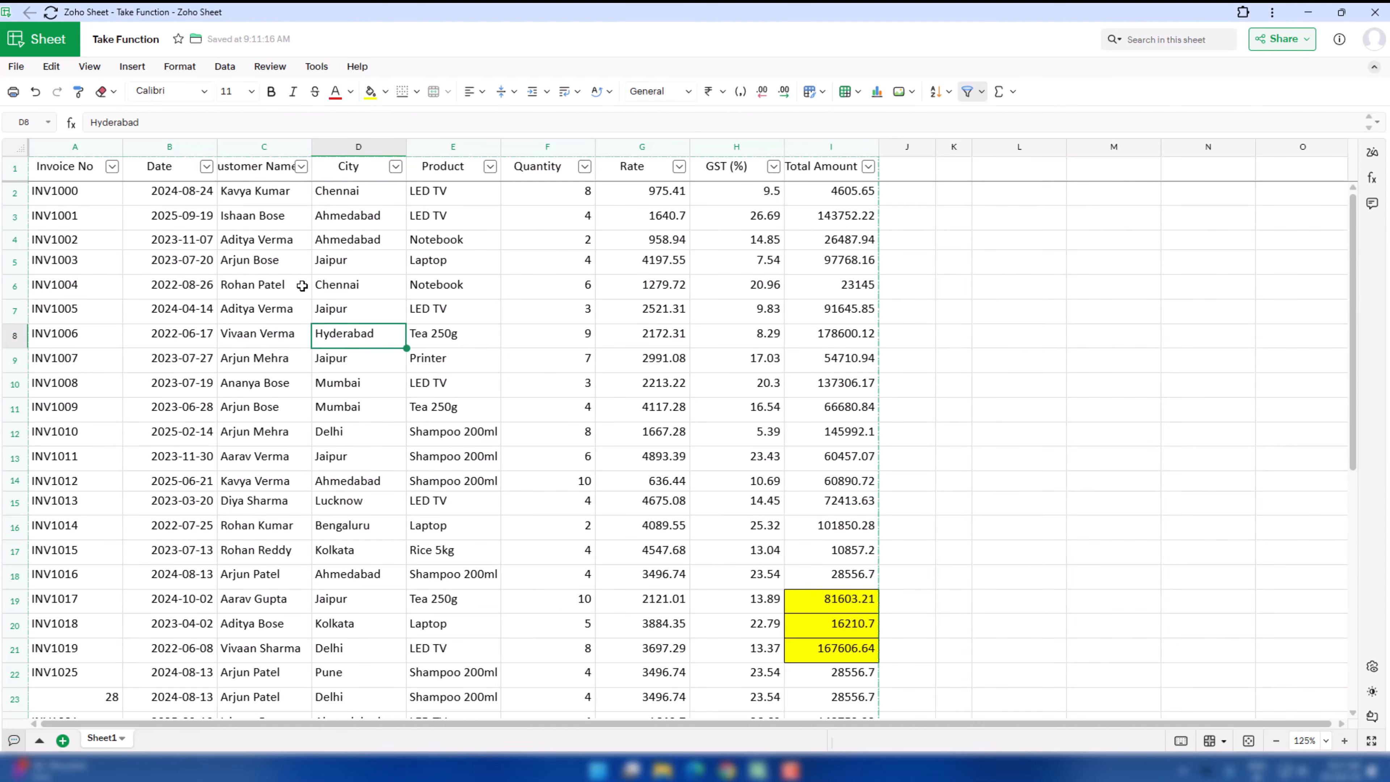
- Replace every cell on this sheet that exactly matches the first name in C17 with another first name, using Match entire cell
click(382, 341)
key(ctrl+shift+h)
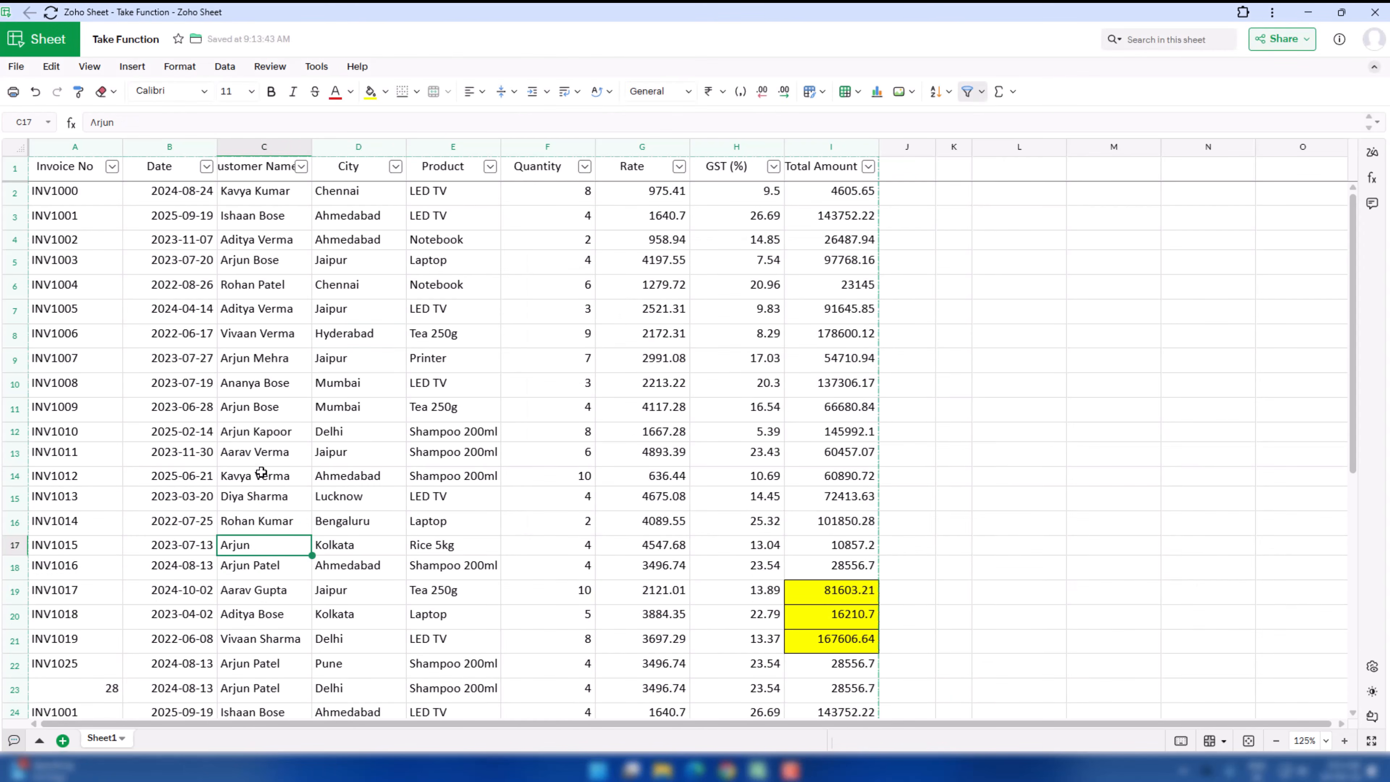
click(494, 380)
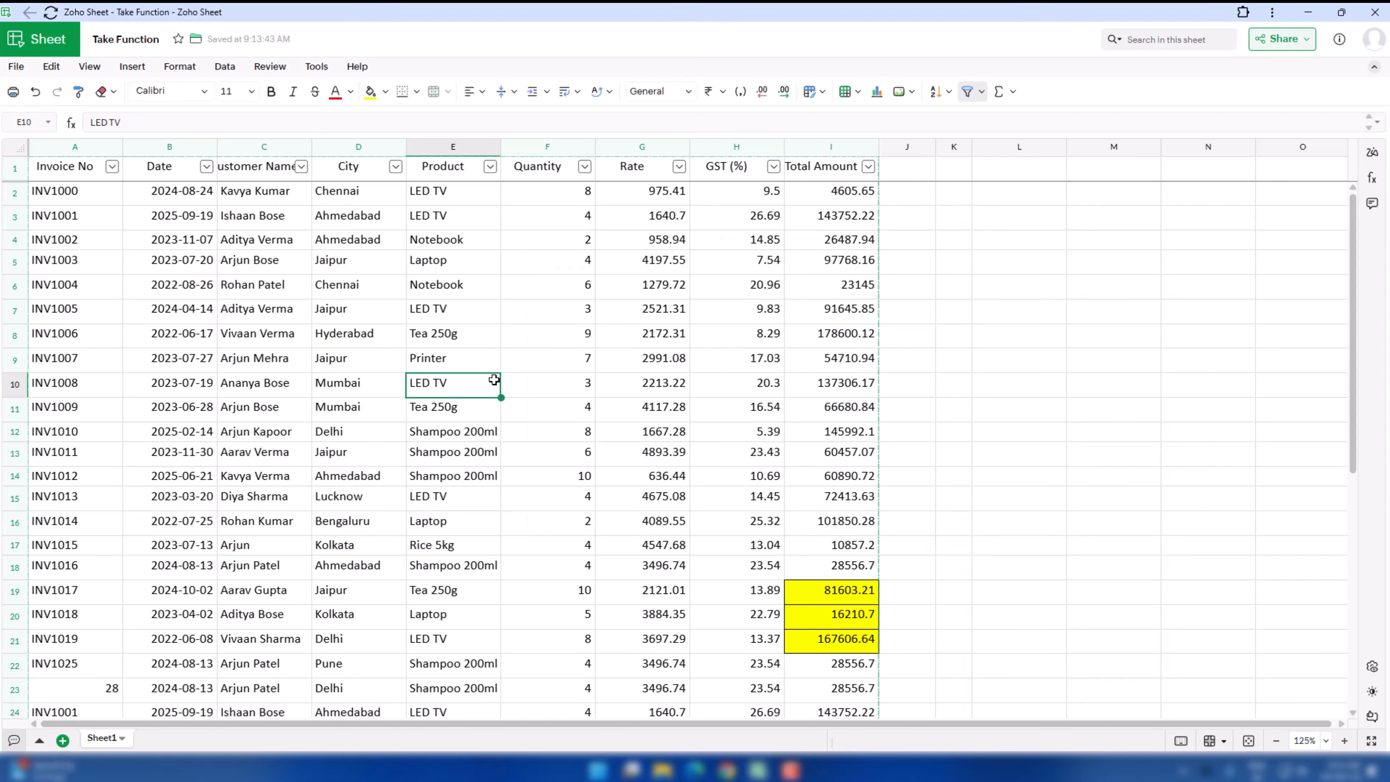
key(ctrl+h)
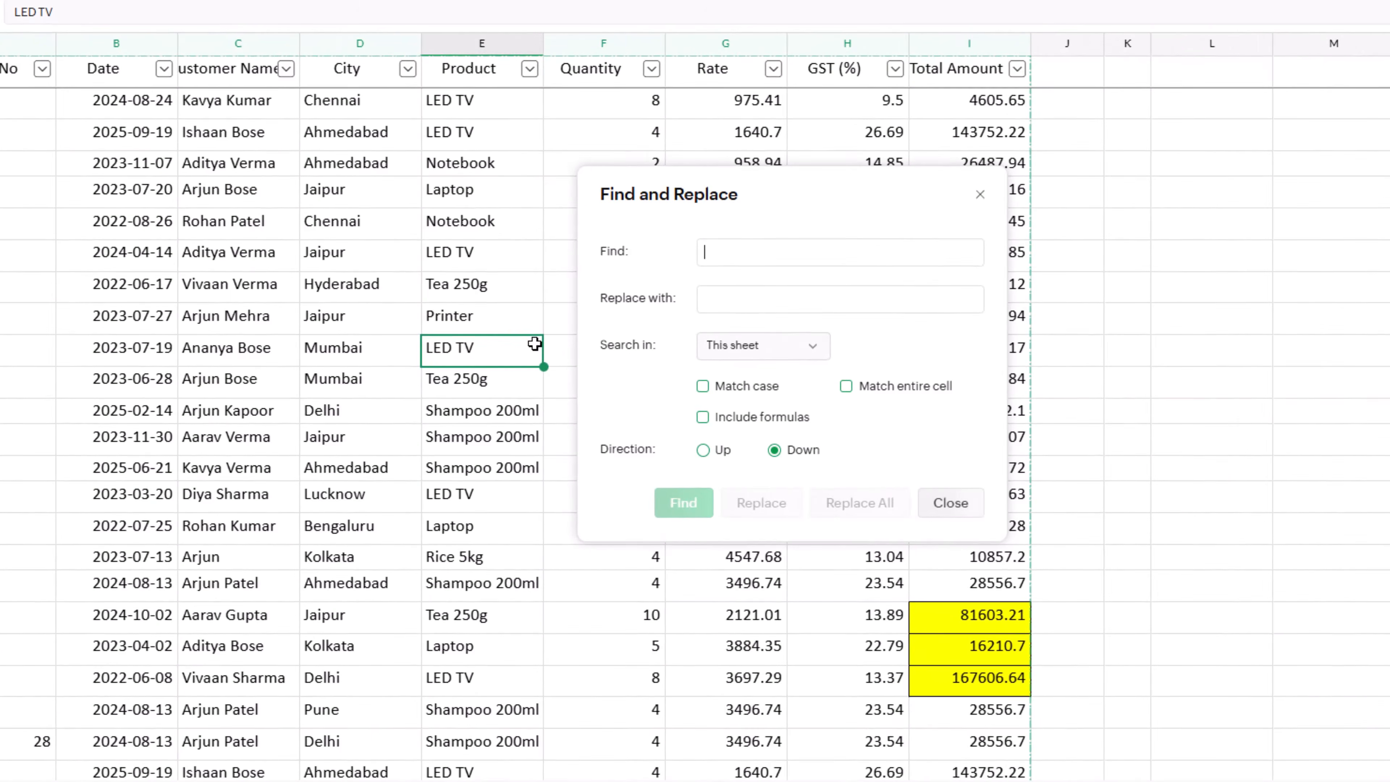
text(Arjun)
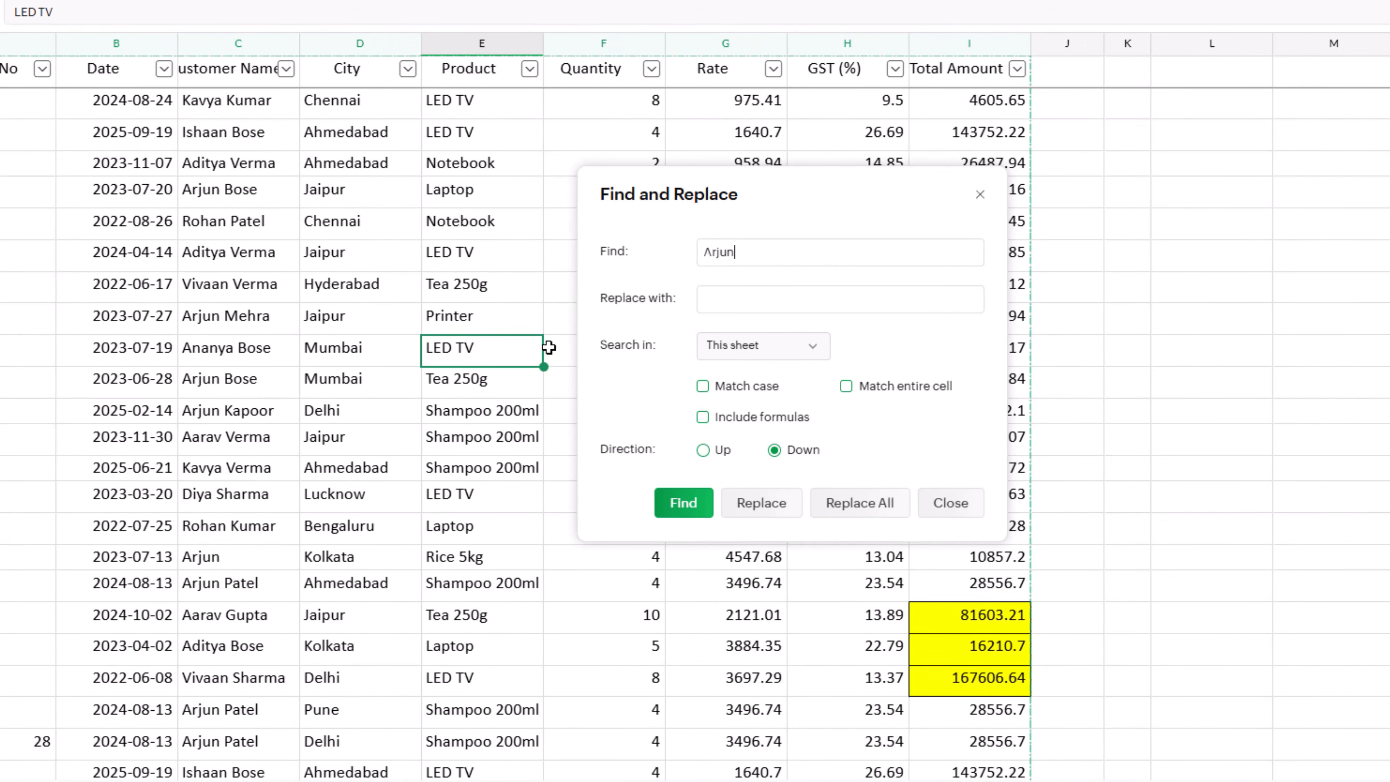
key(Tab)
text(Abhishek)
click(846, 387)
click(859, 503)
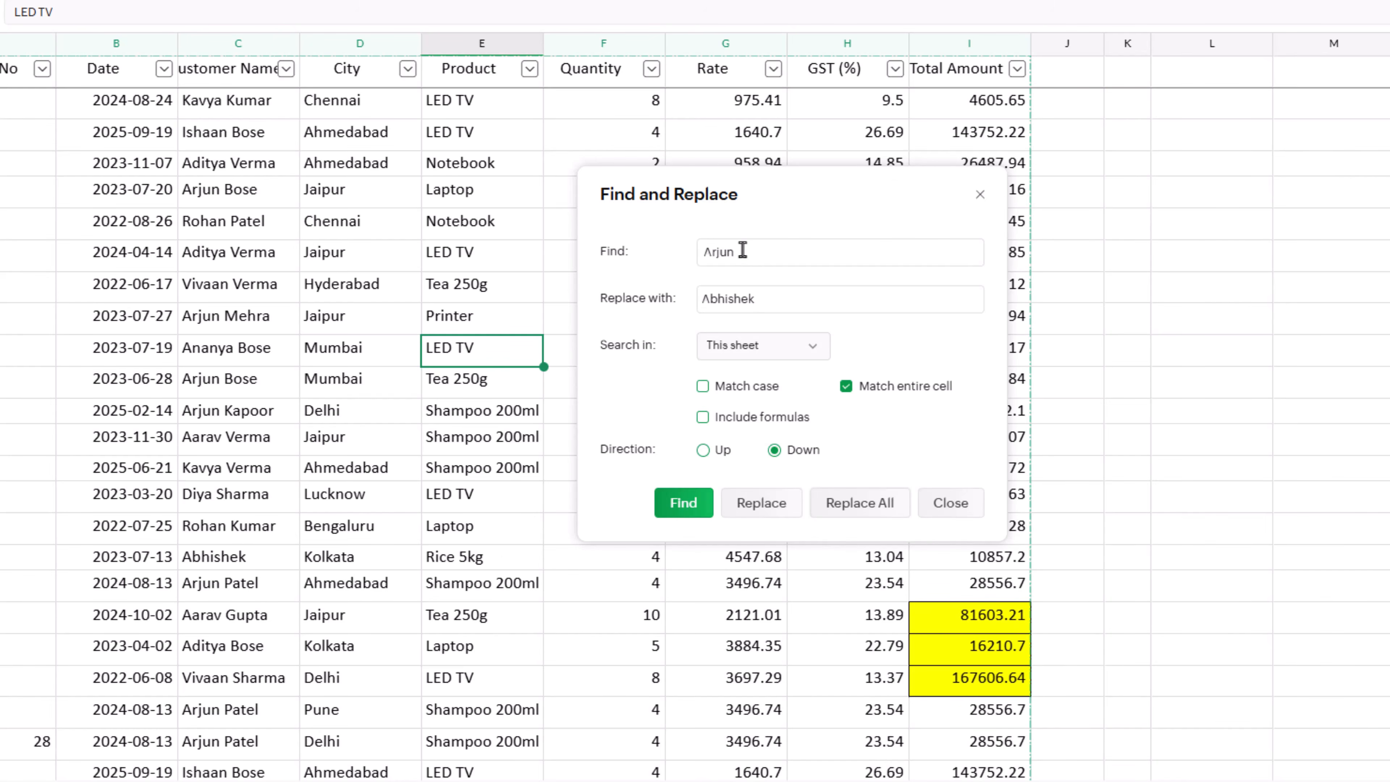
click(768, 356)
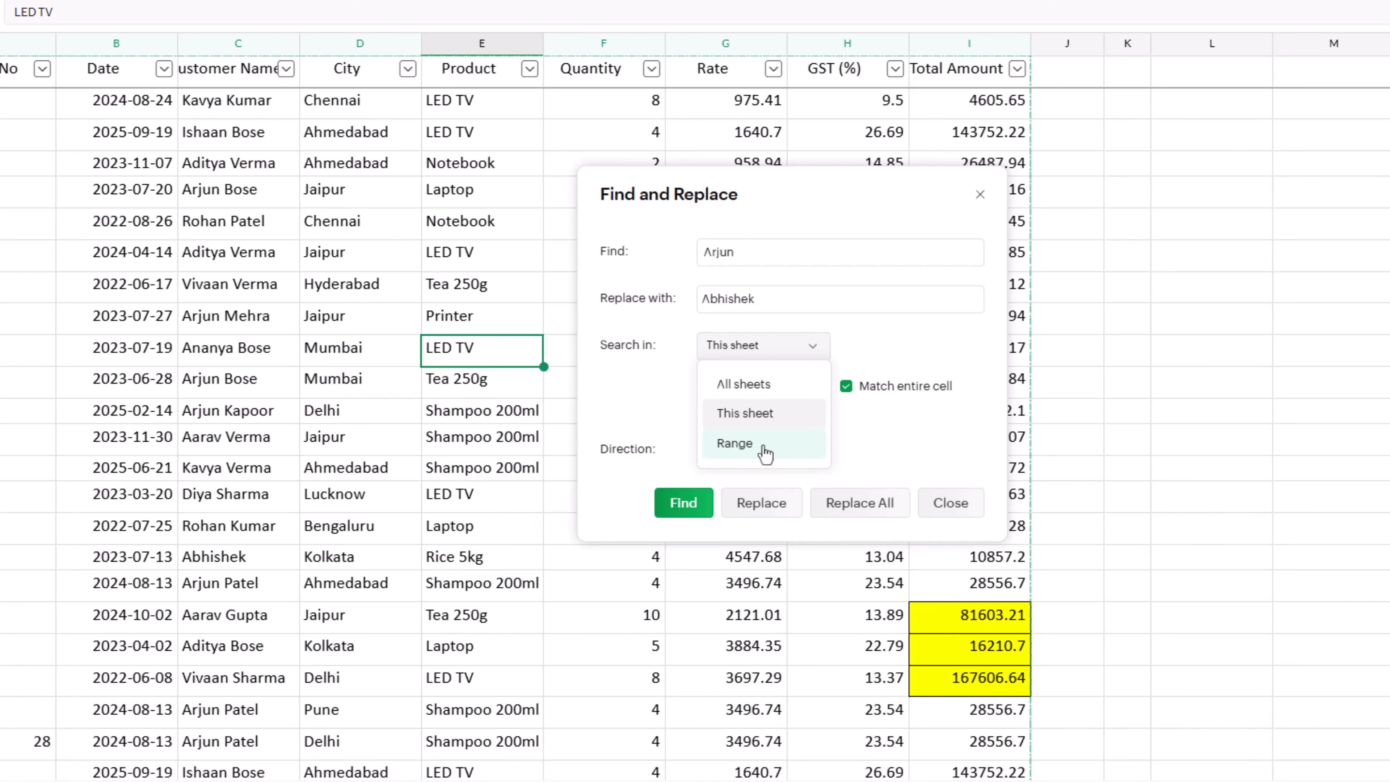
click(940, 503)
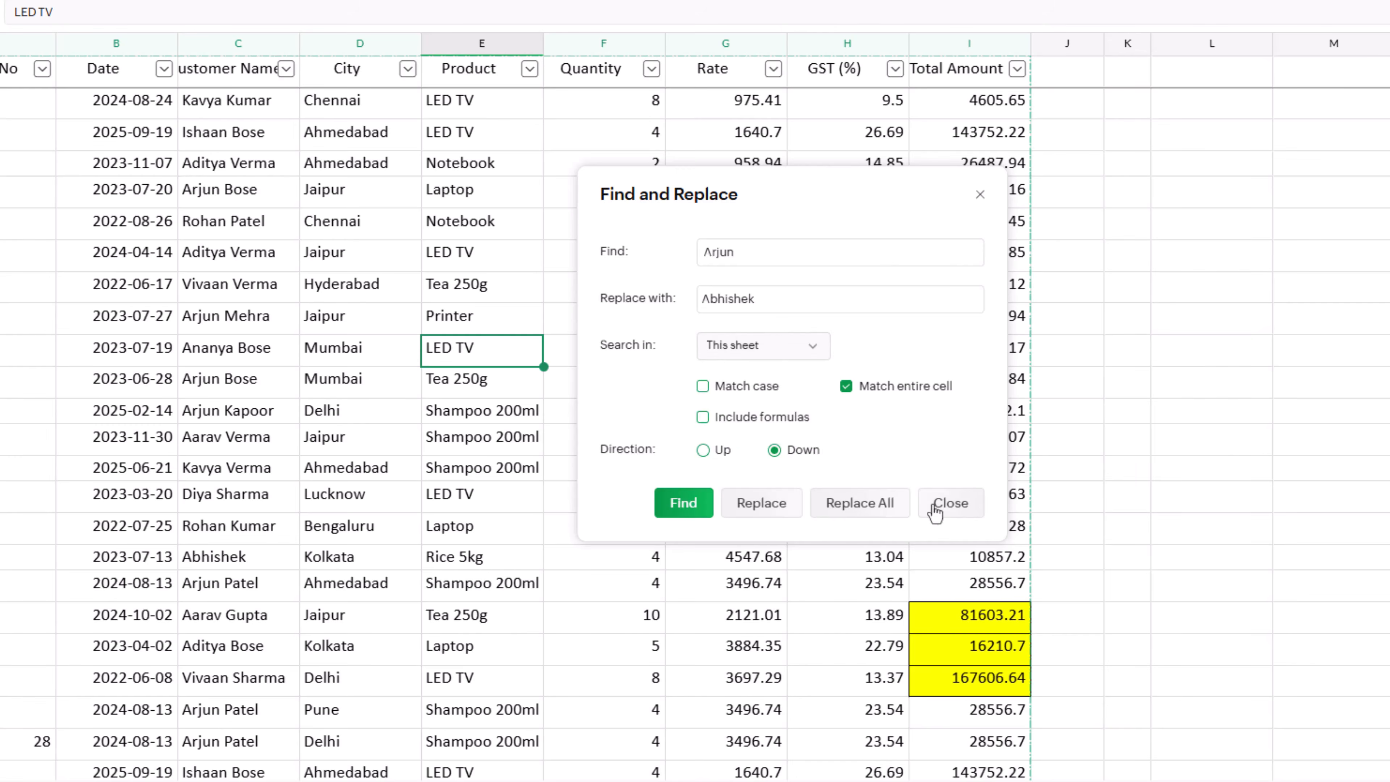
click(940, 502)
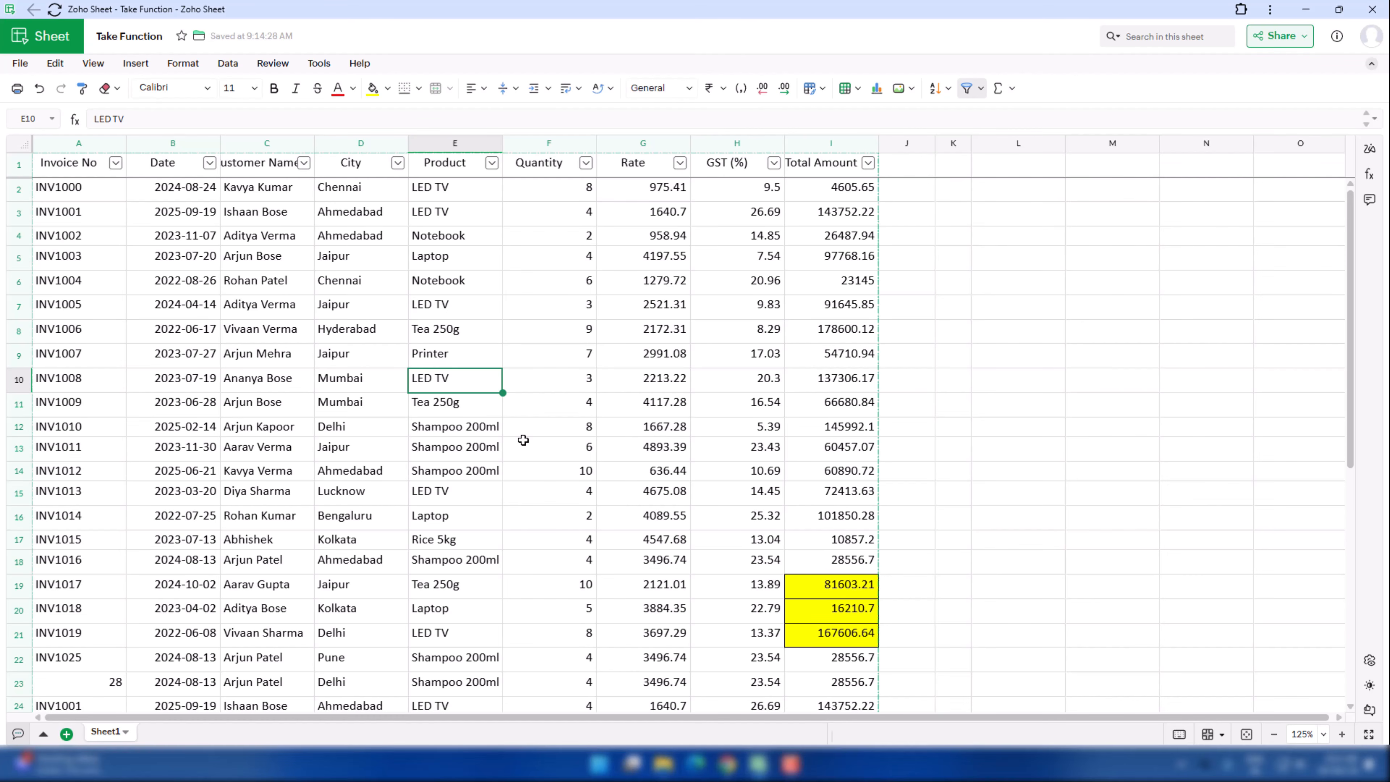
- Remove the filters from the invoice data
key(ctrl+alt+t)
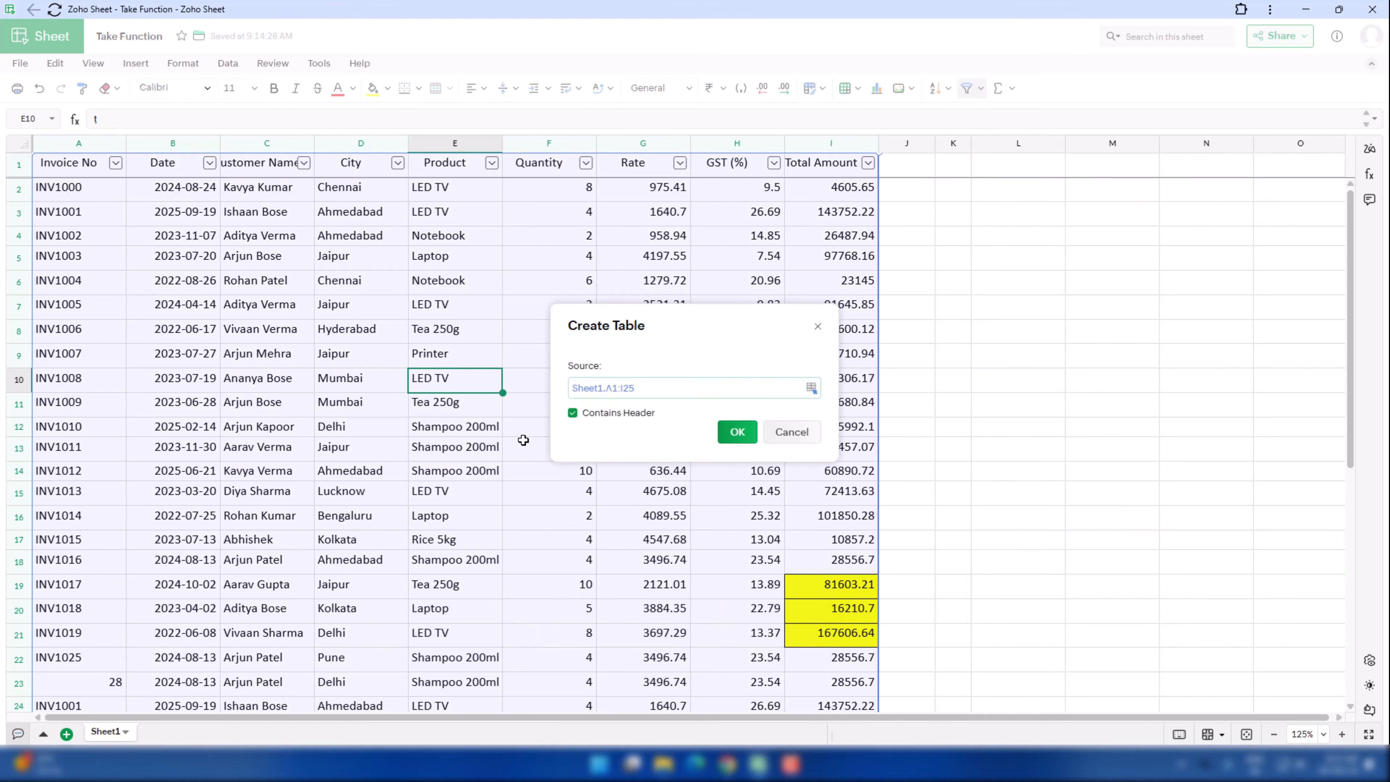
click(797, 436)
key(ctrl+shift+l)
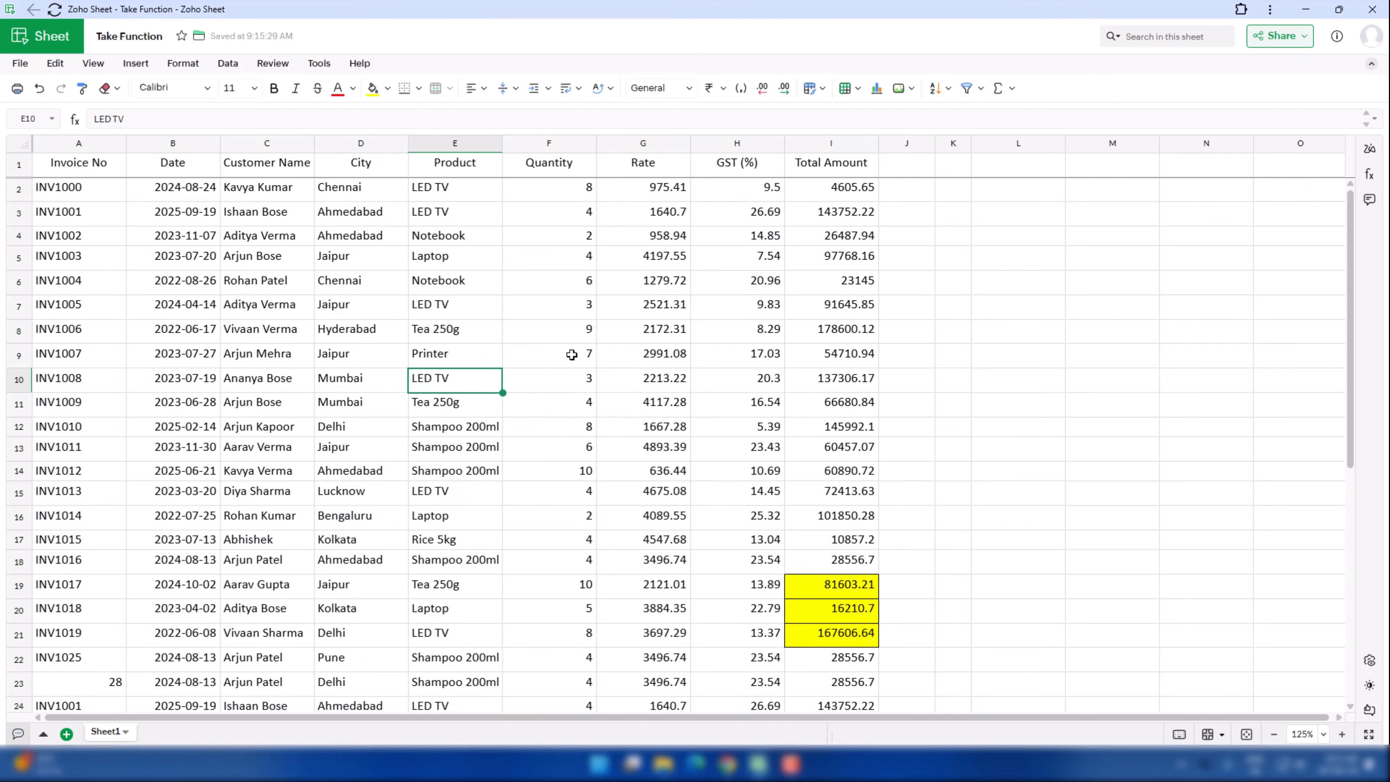
- Create a table from A1:I25 with its header row included and close the table settings
key(ctrl+t)
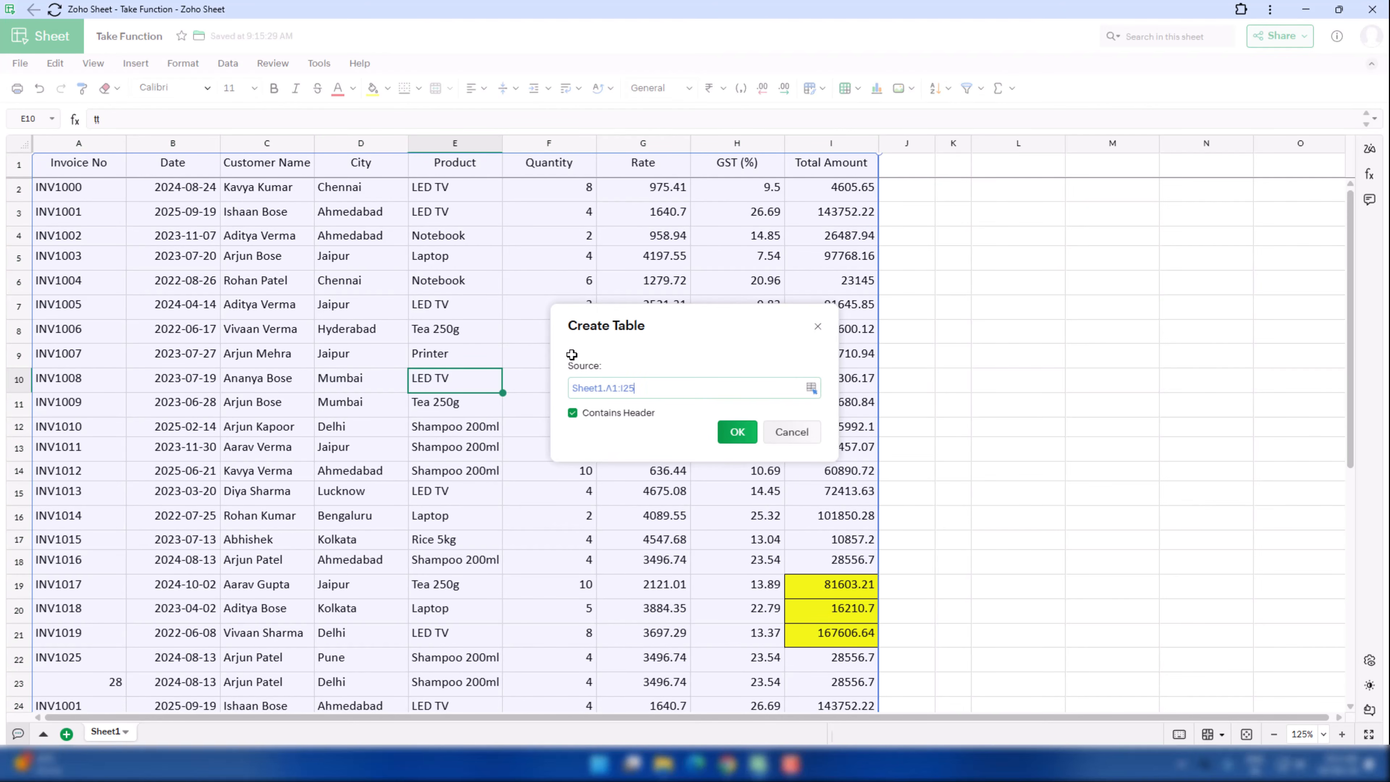
click(737, 432)
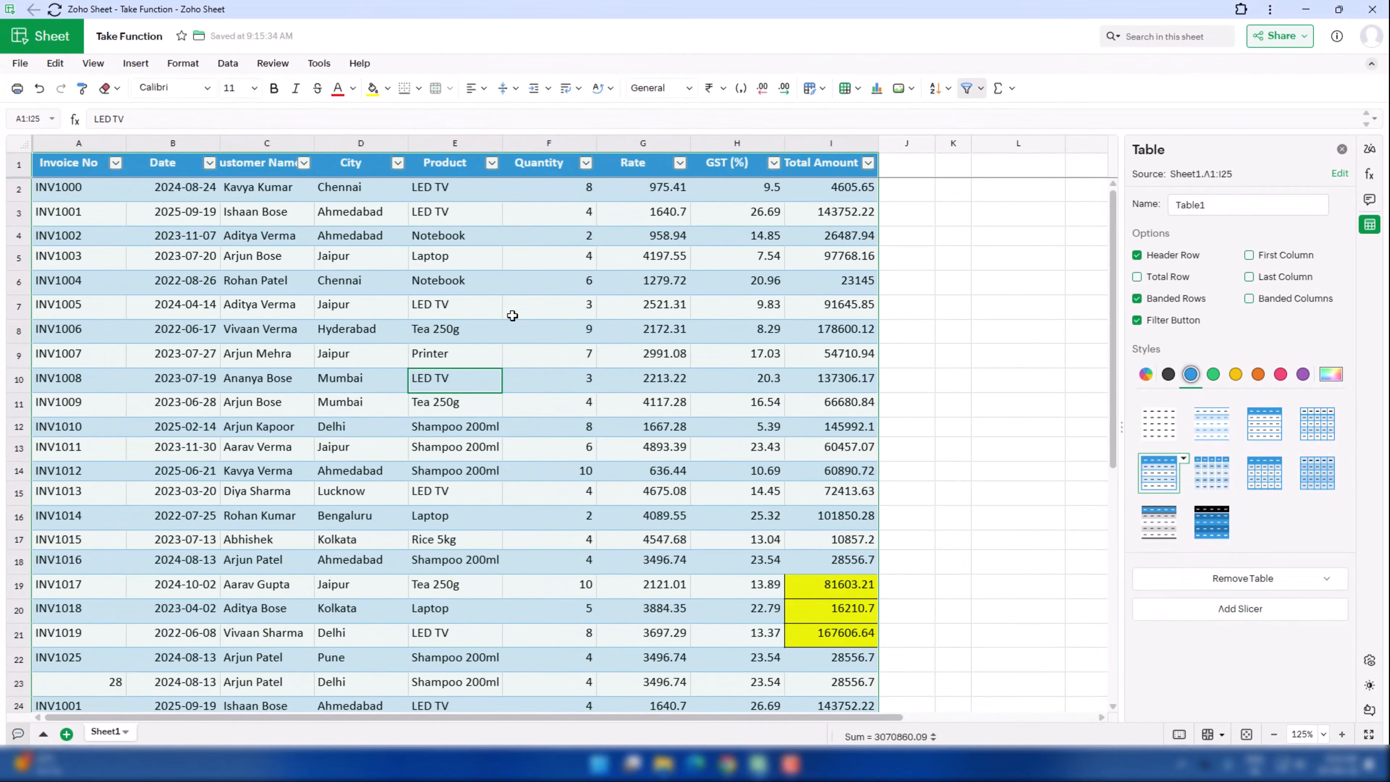
click(1342, 149)
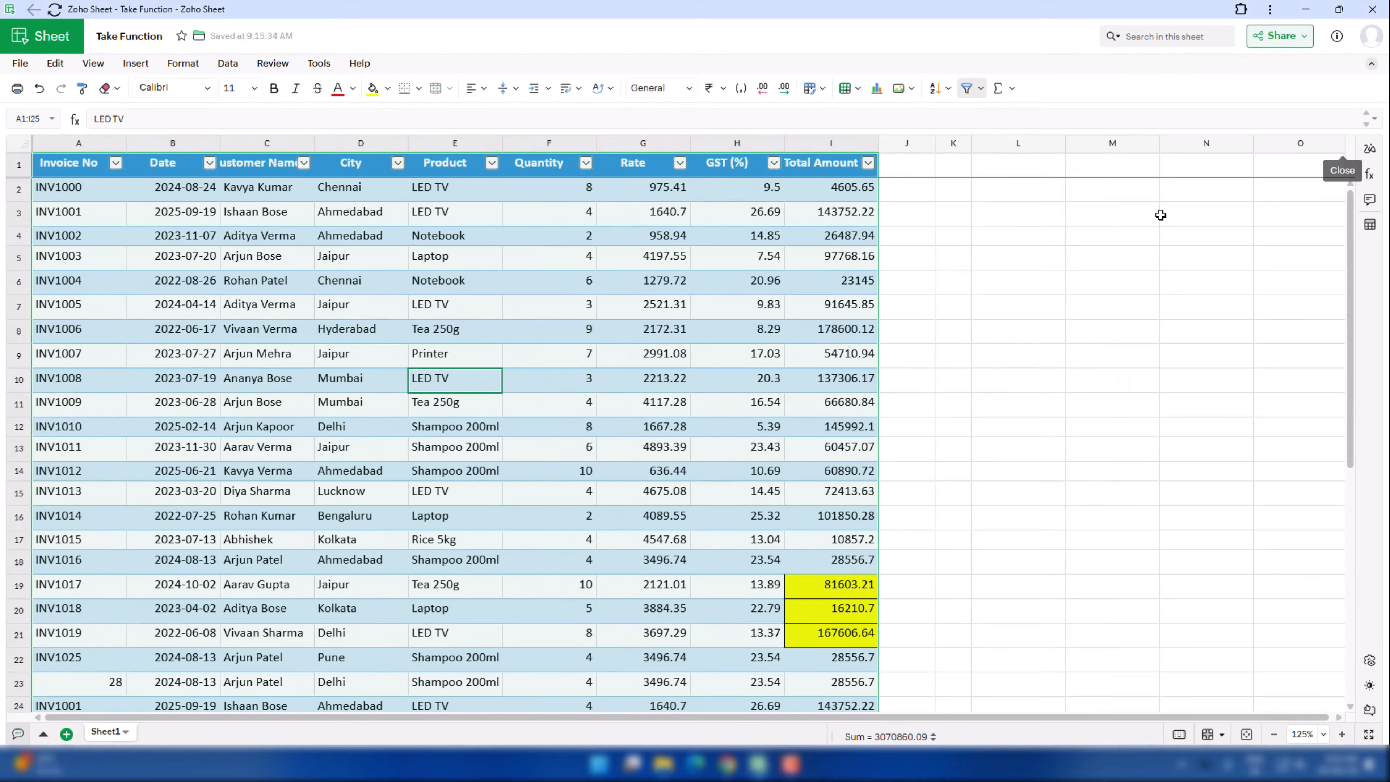
click(331, 382)
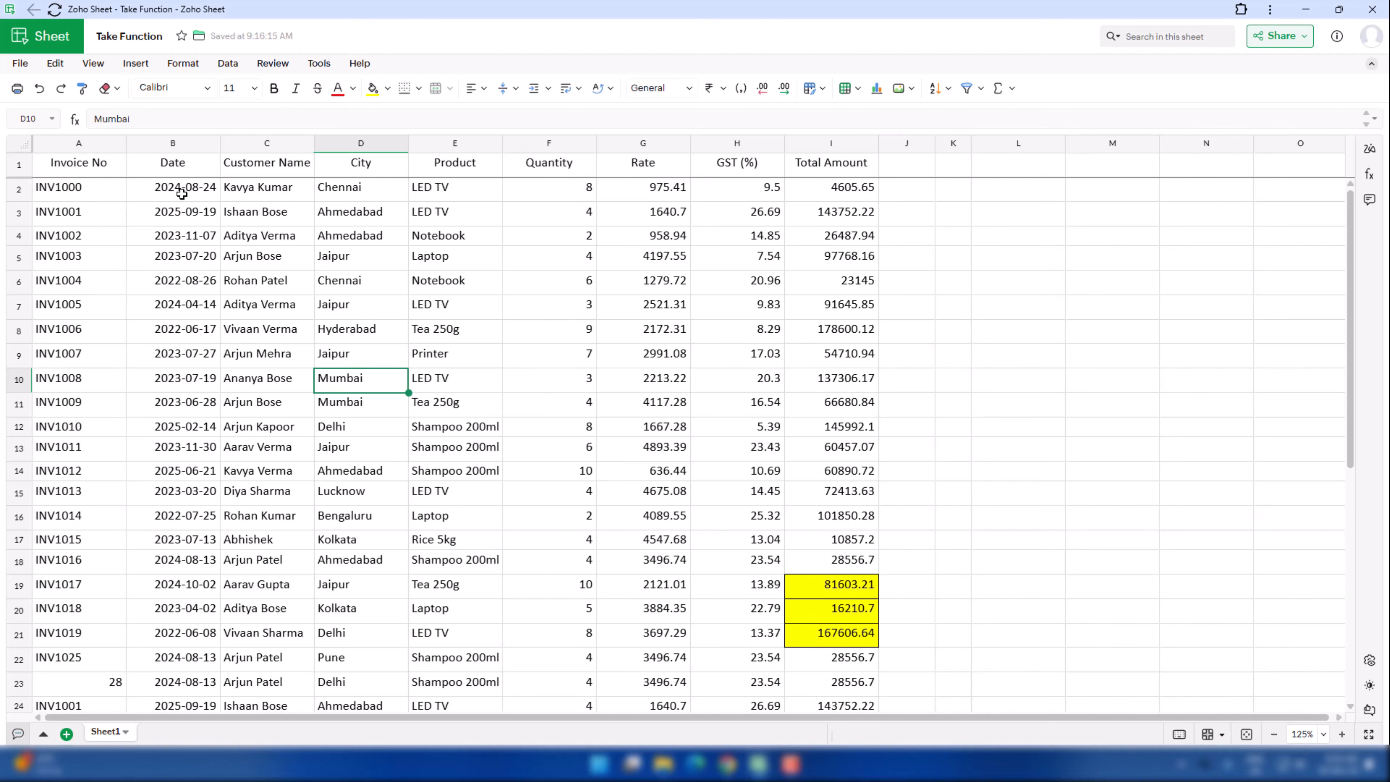
- Review the cell format categories from General through Fraction for the Quantity values in F2:F25 without applying any
click(558, 195)
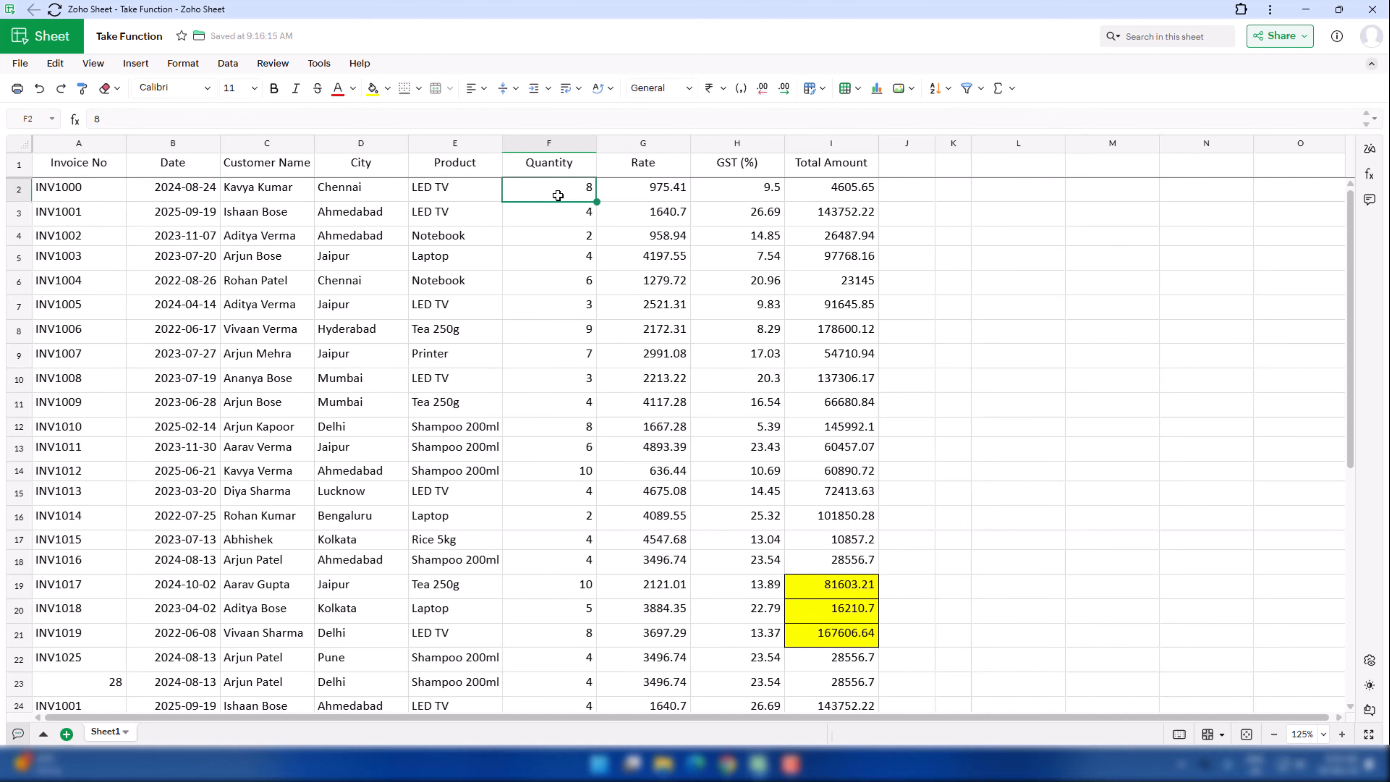
key(ctrl+shift+Down)
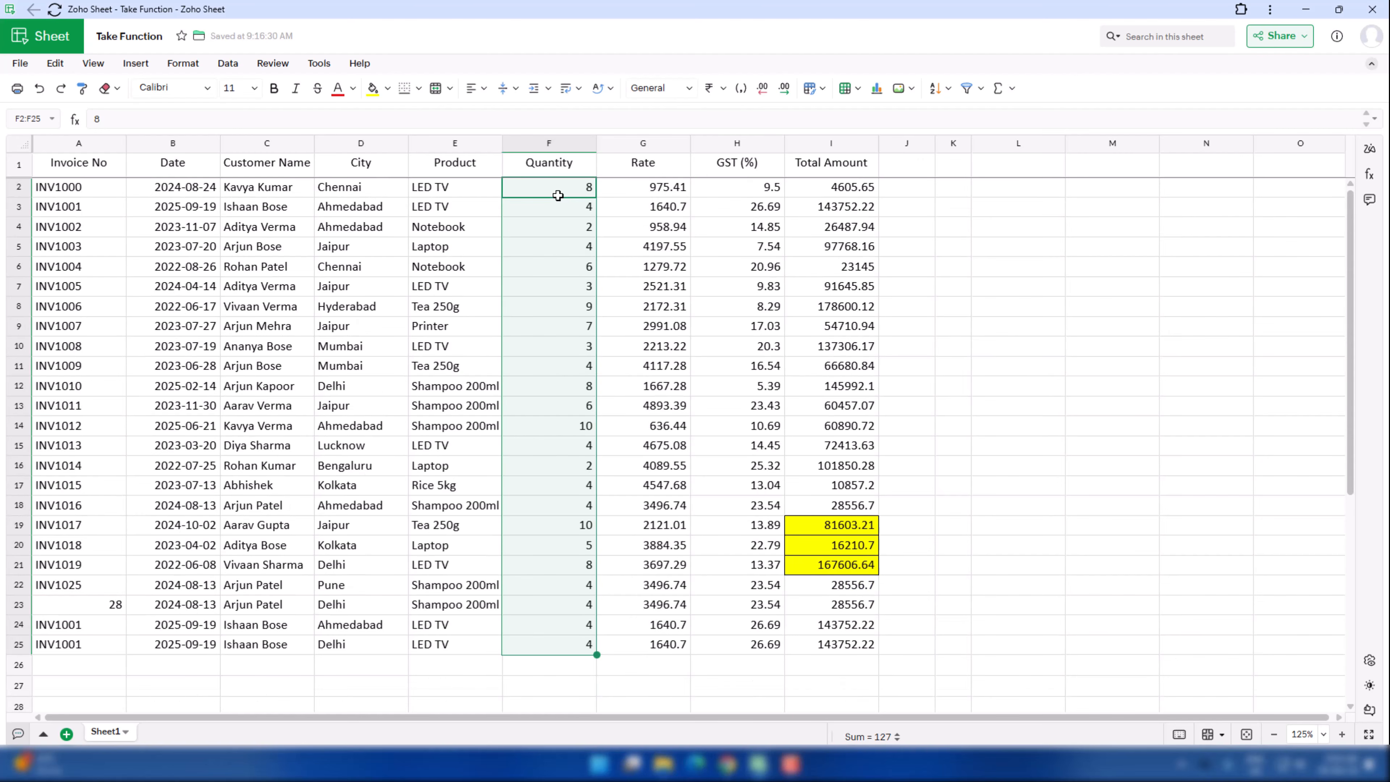
key(ctrl+alt+1)
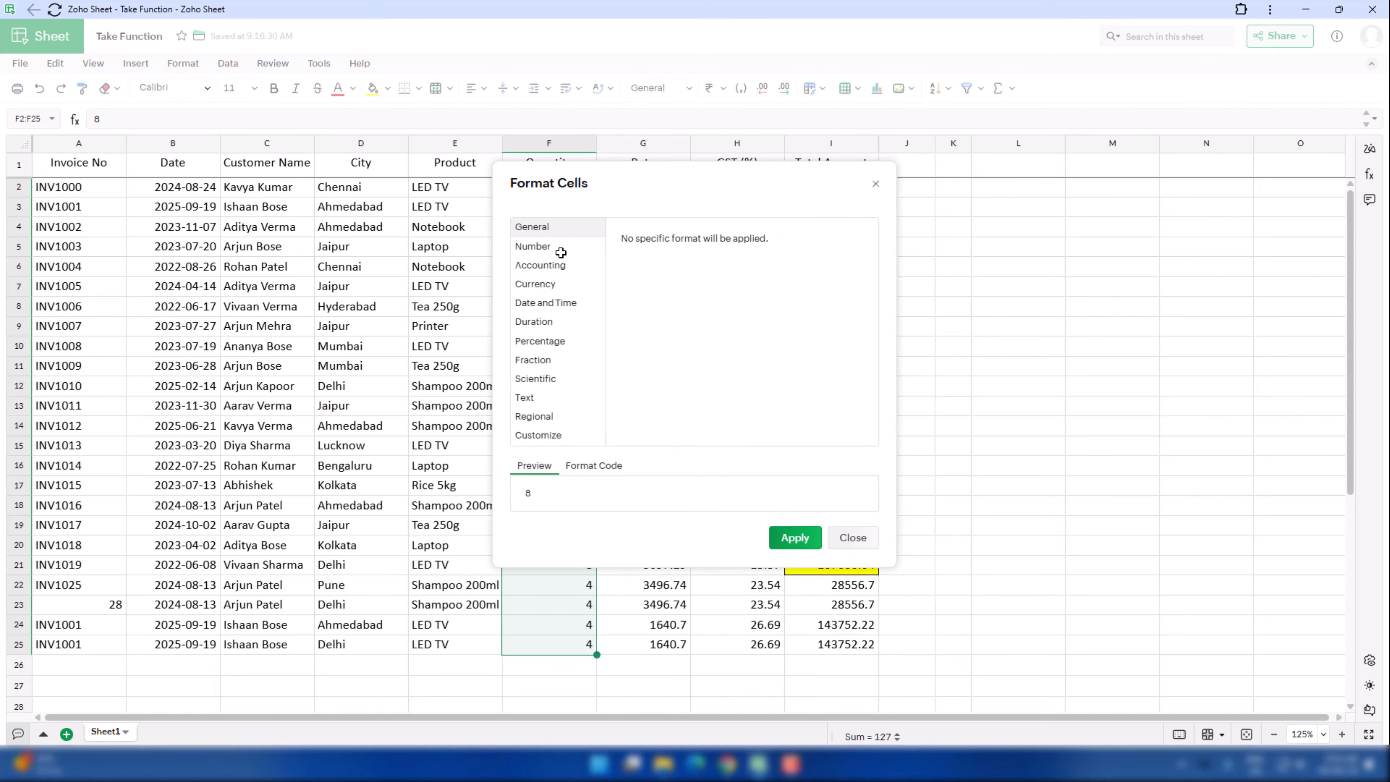
click(546, 252)
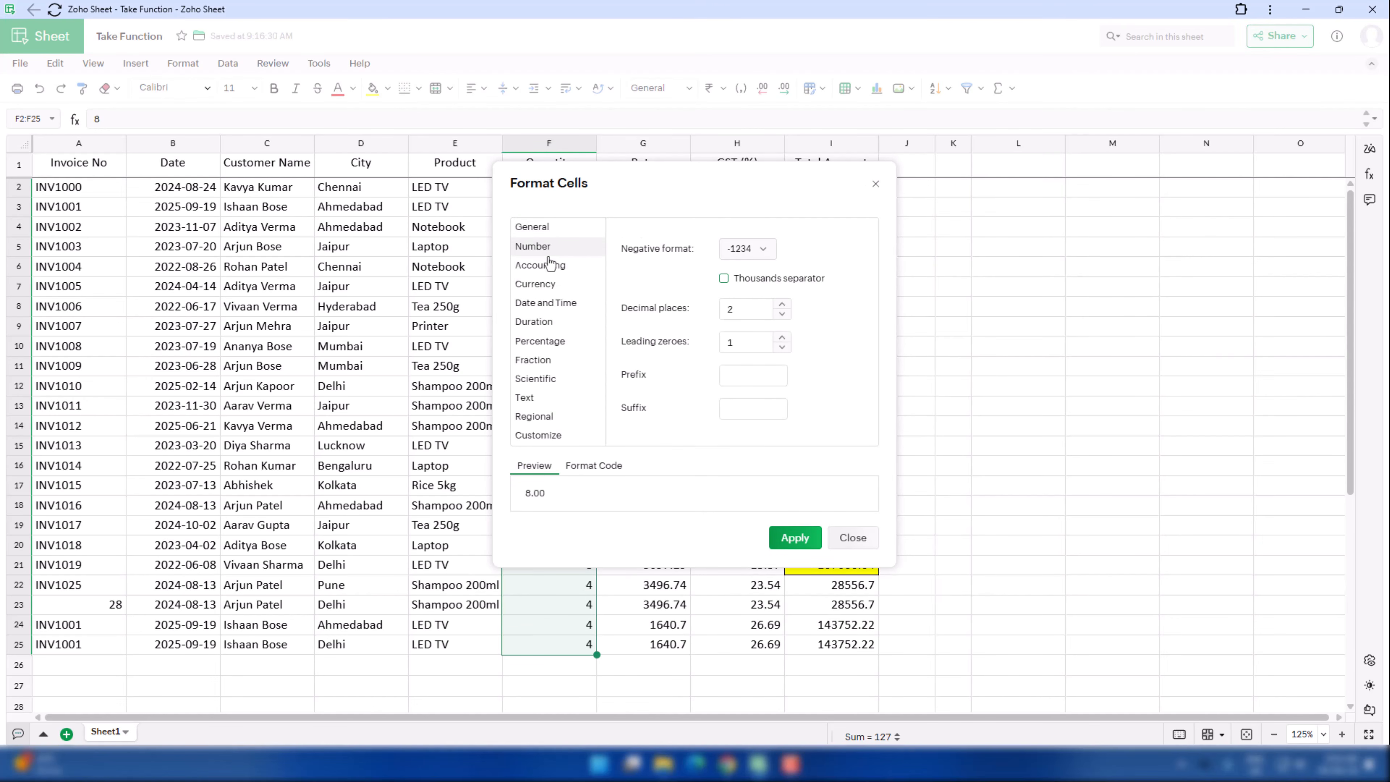
click(549, 234)
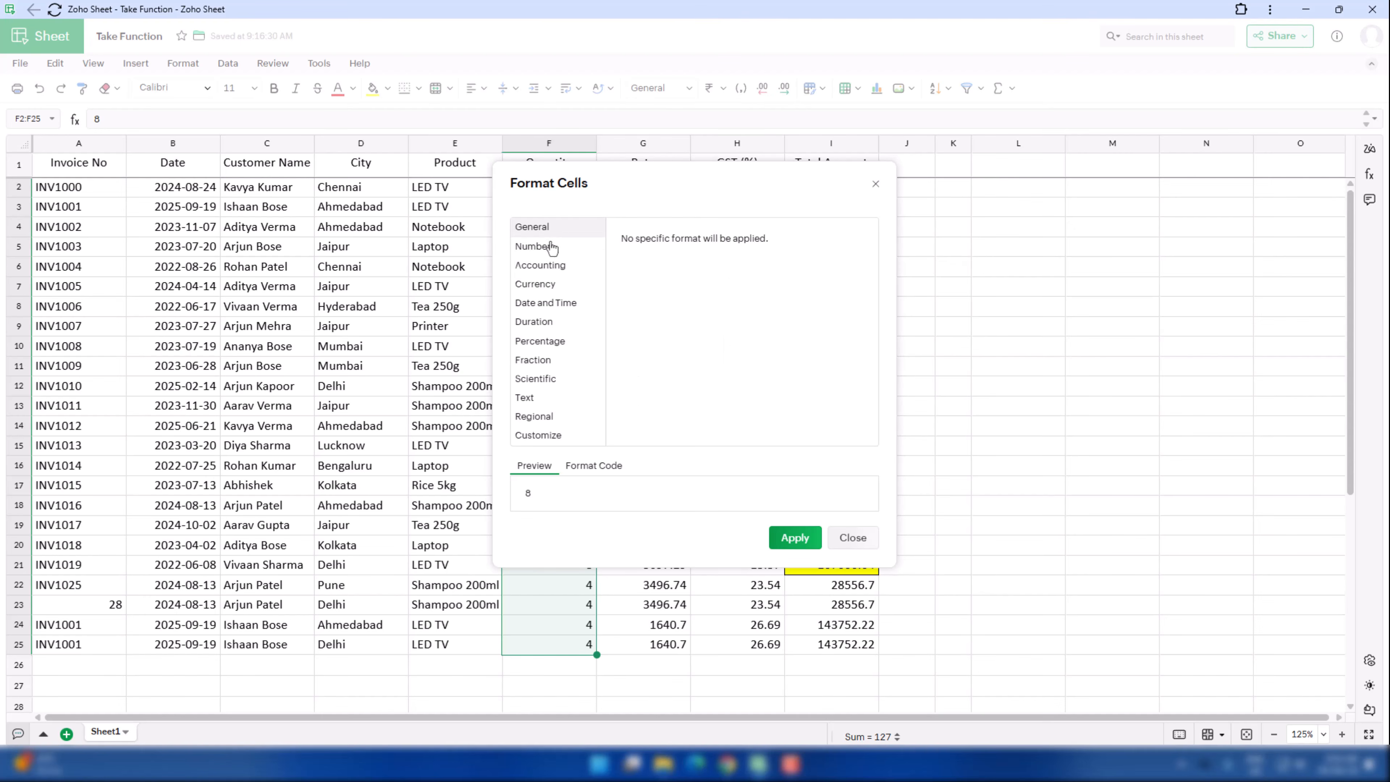
click(550, 247)
click(554, 267)
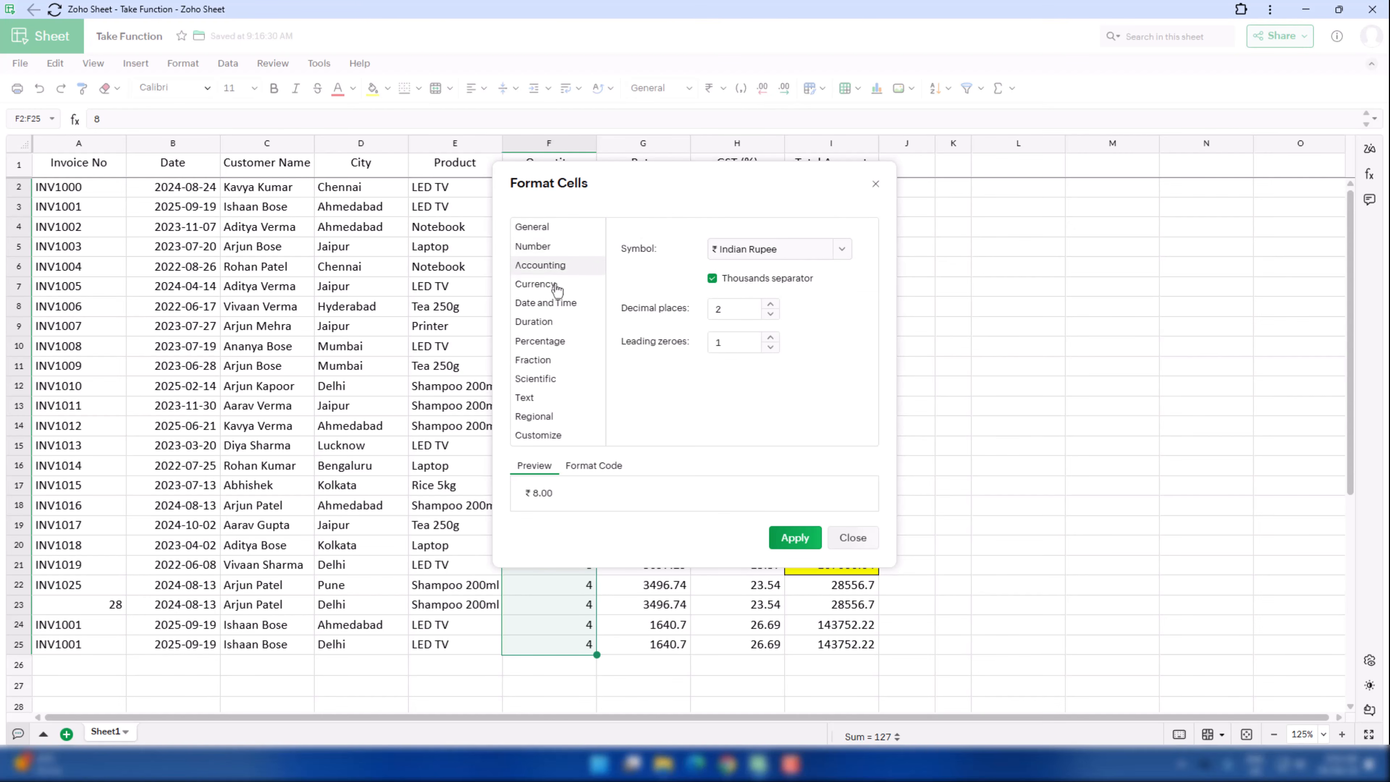
click(556, 285)
click(556, 308)
click(558, 324)
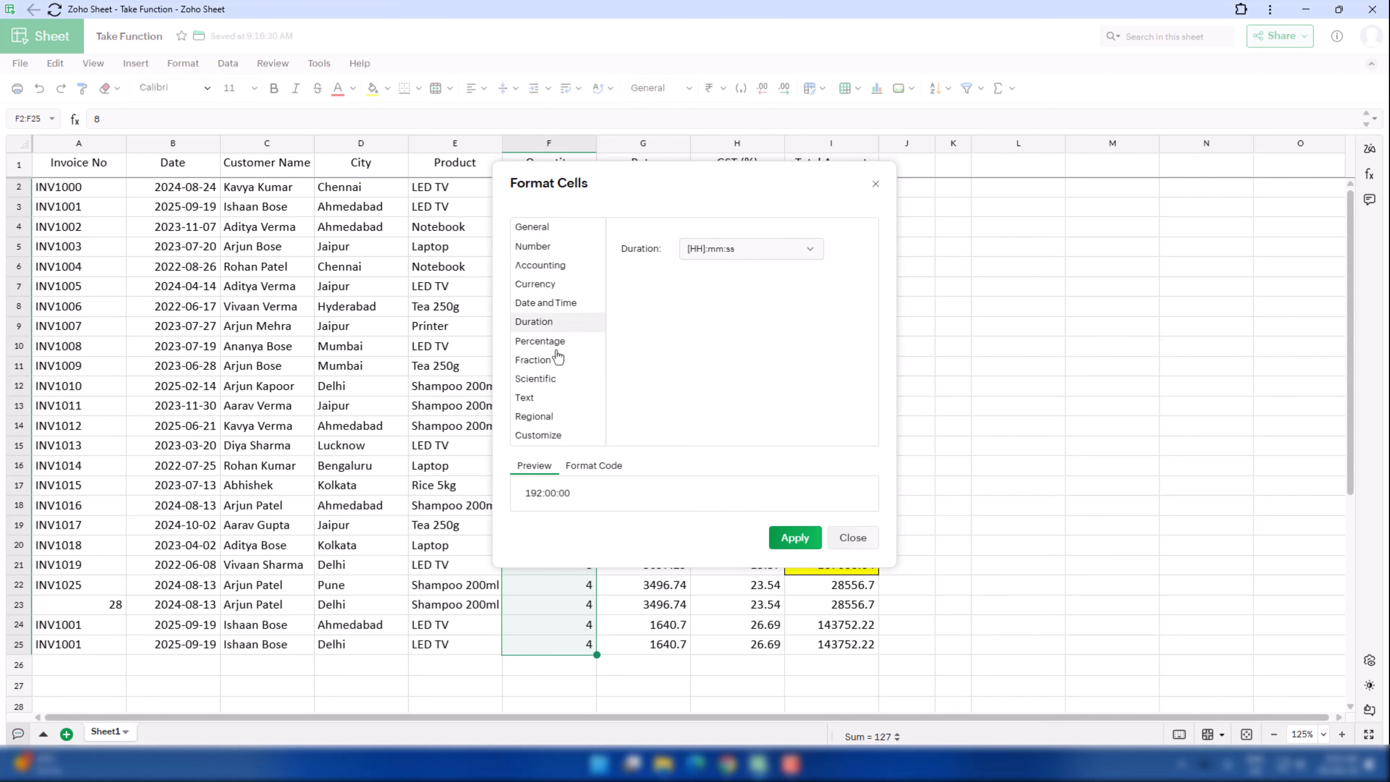
click(557, 345)
click(558, 359)
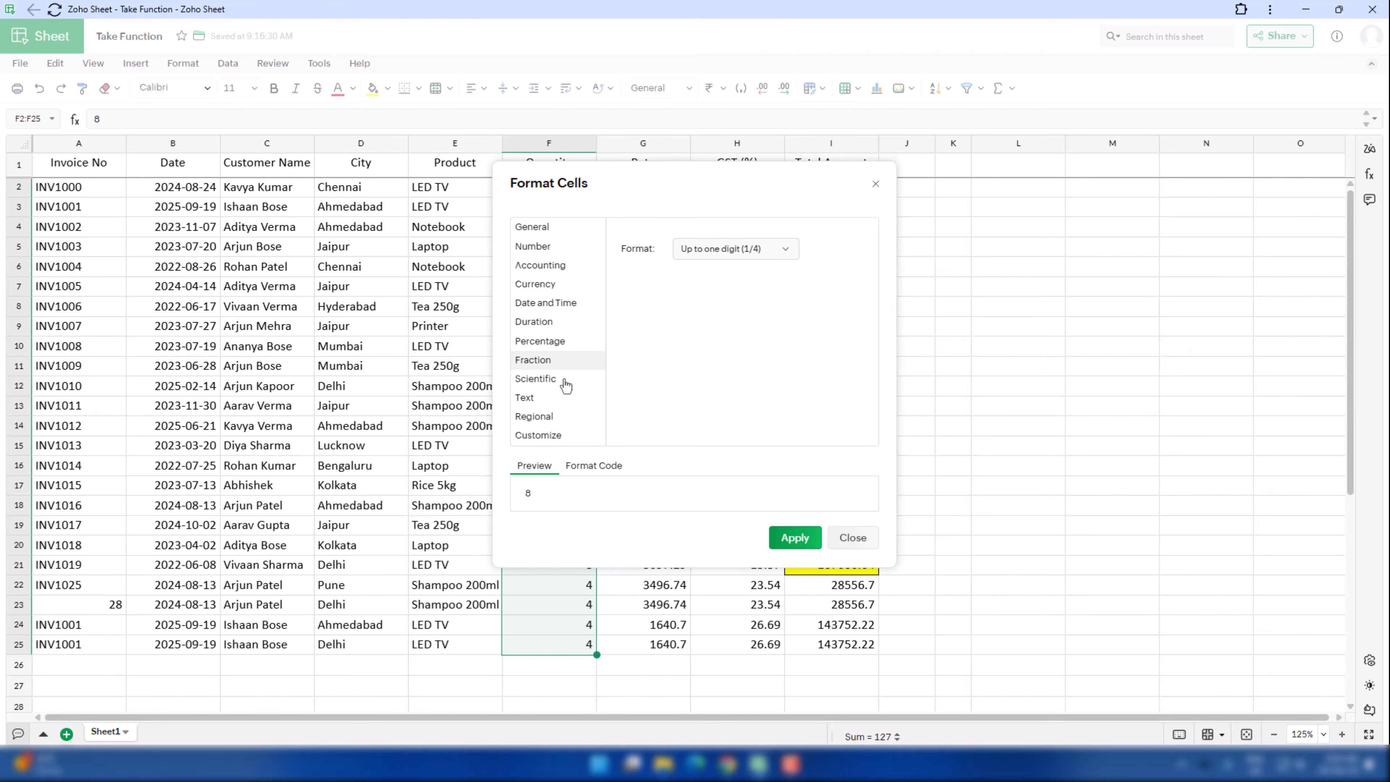
key(Escape)
- Clear the Total Amount values in I2:I25 and enter the formula =F2*G2+H2 in I2
click(919, 192)
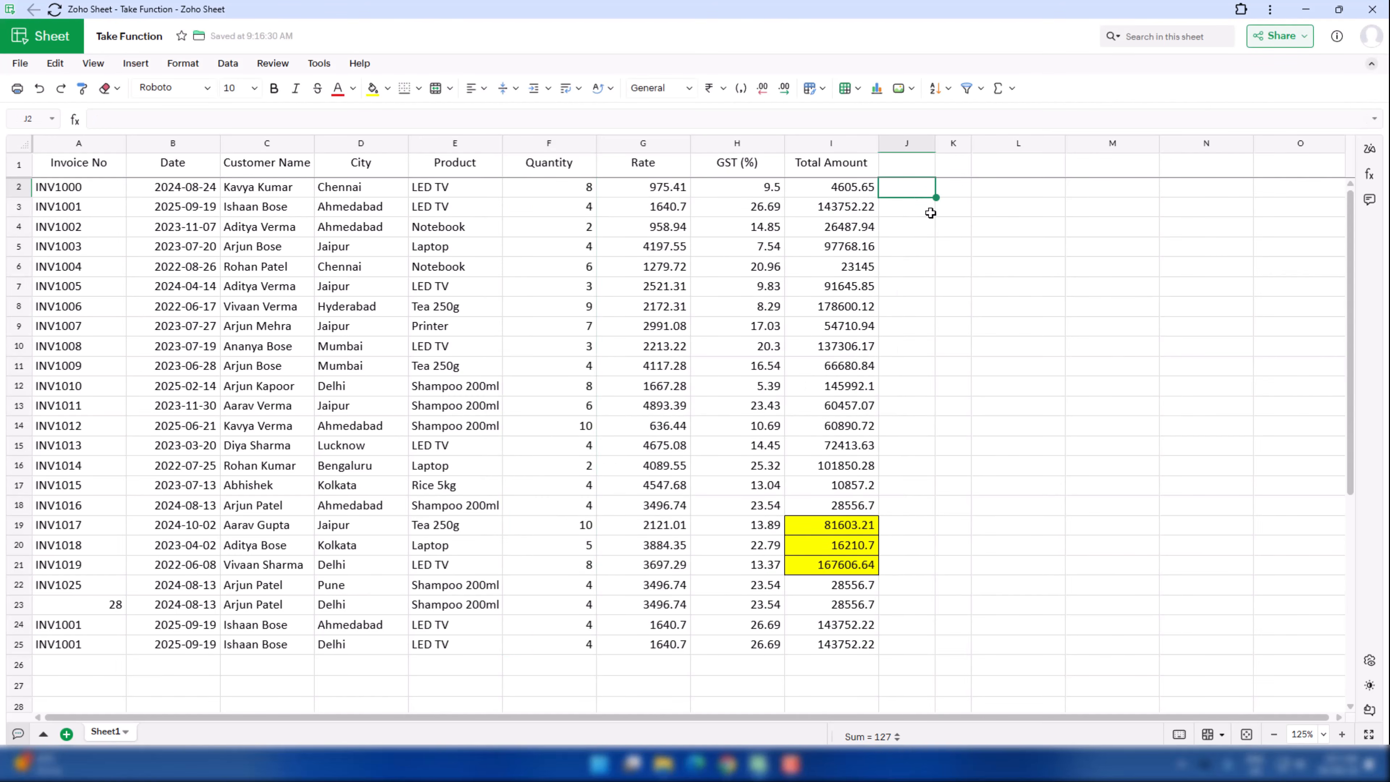
click(844, 189)
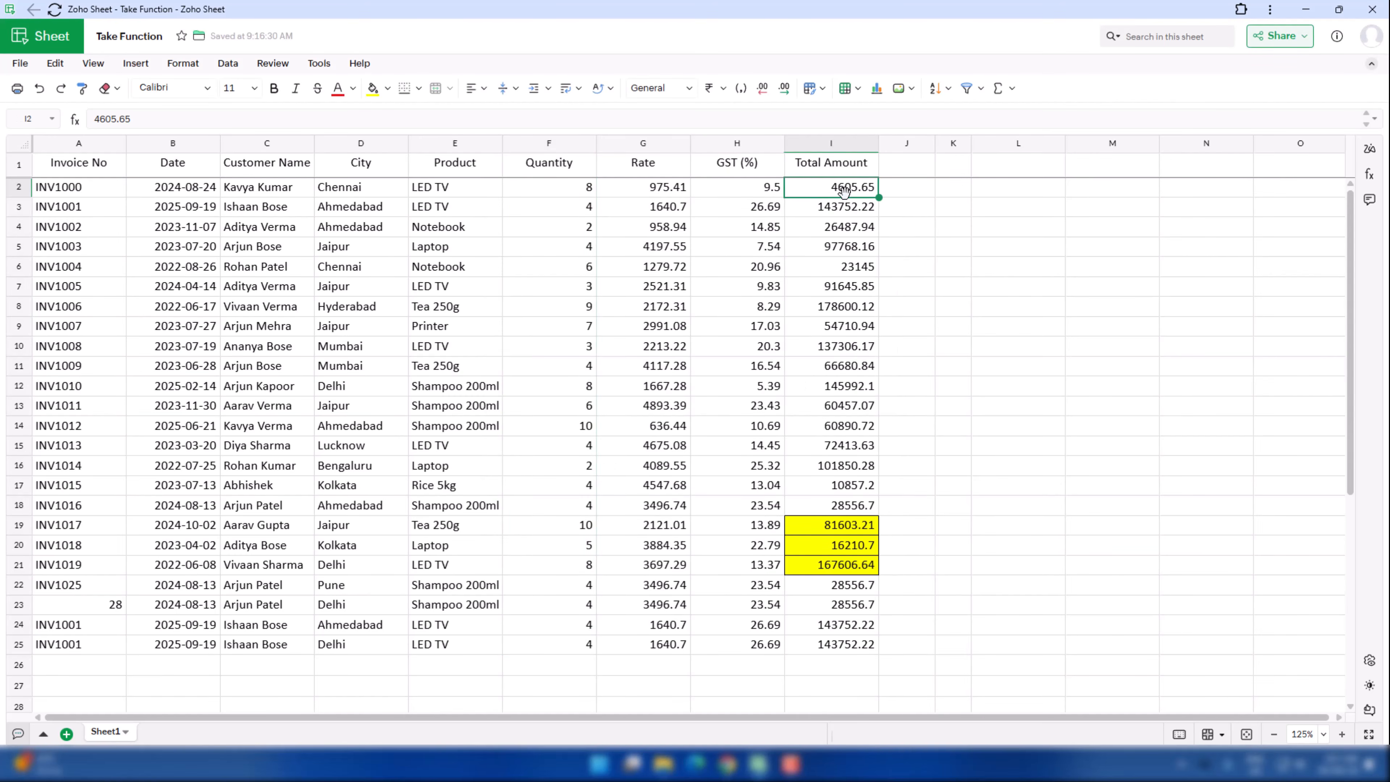
key(ctrl+shift+Down)
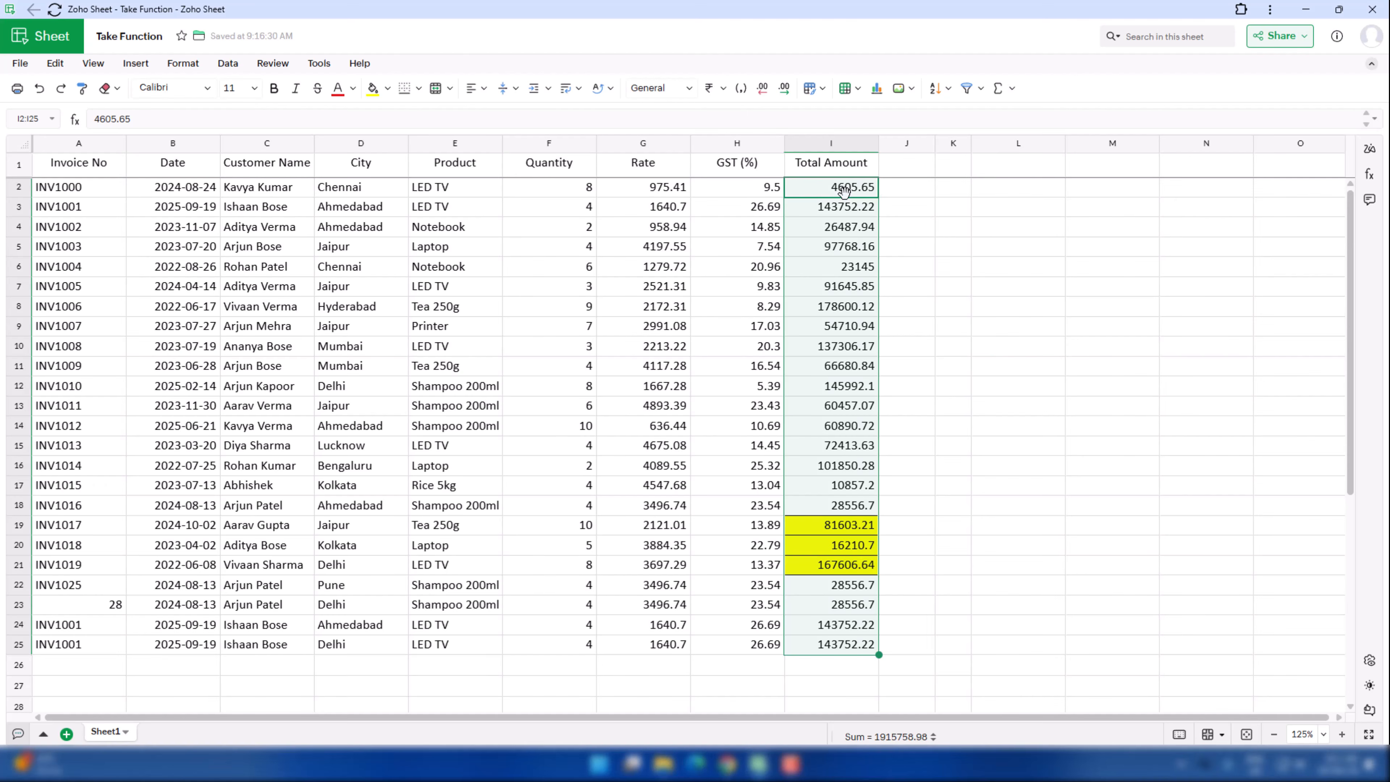
key(Delete)
click(843, 189)
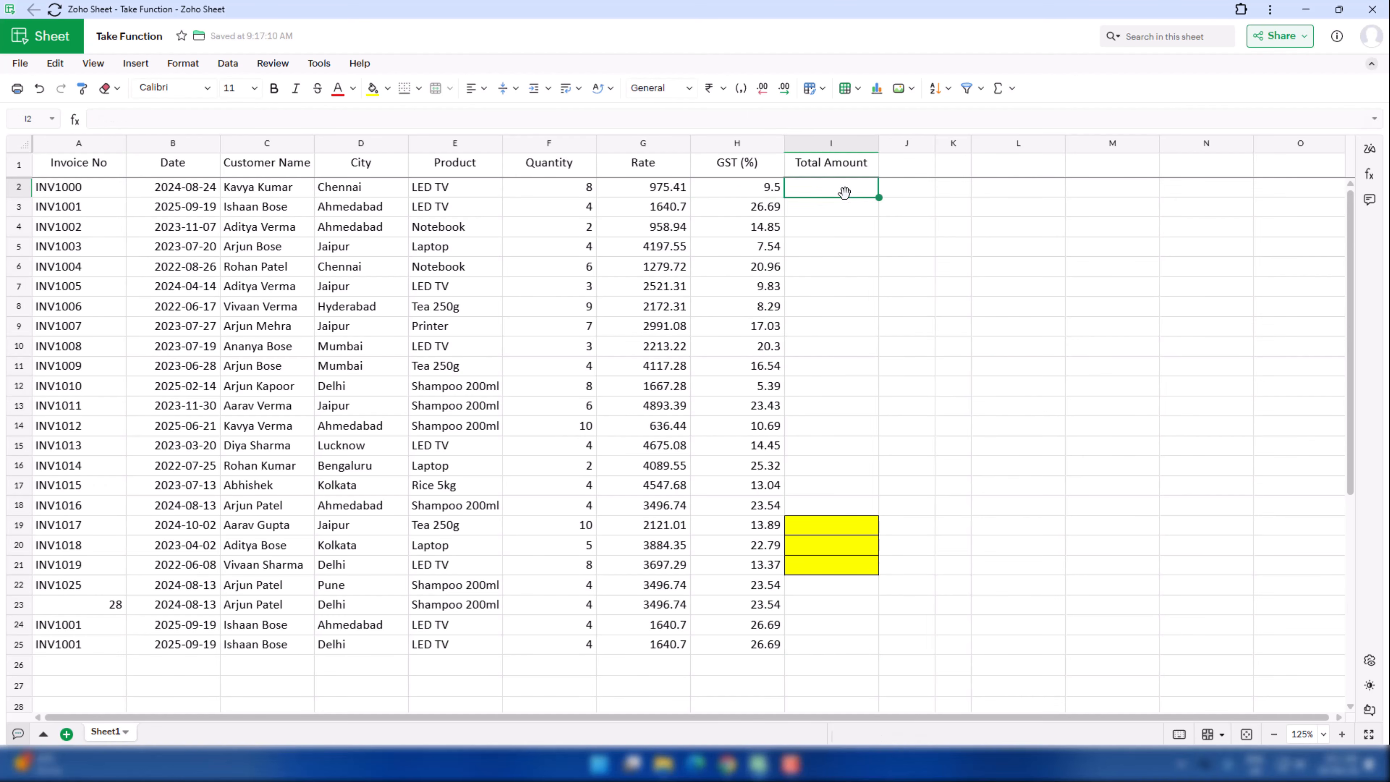
text(=F2*G2+H2)
key(Return)
- Fill the Total Amount formula from I2 across the row to L2
drag(839, 189, 1053, 194)
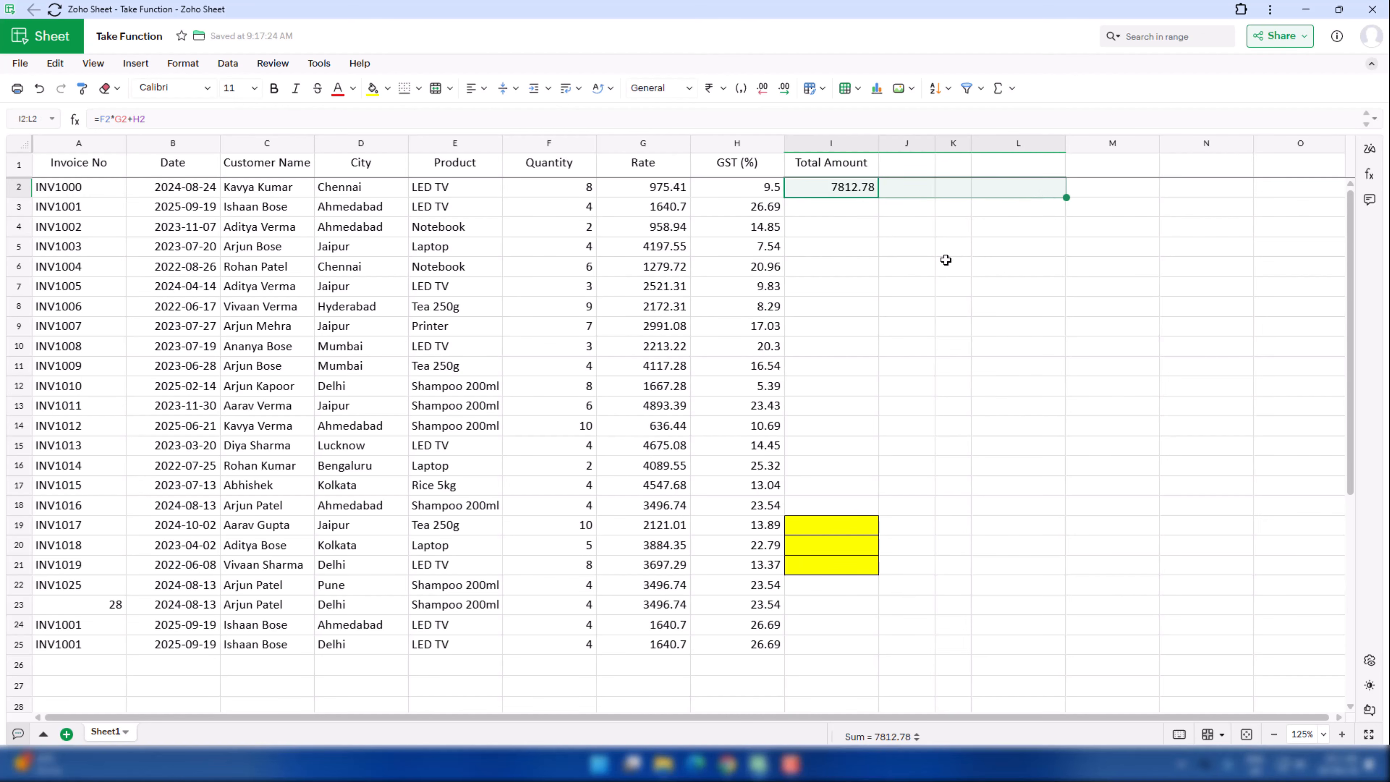
key(ctrl+alt+r)
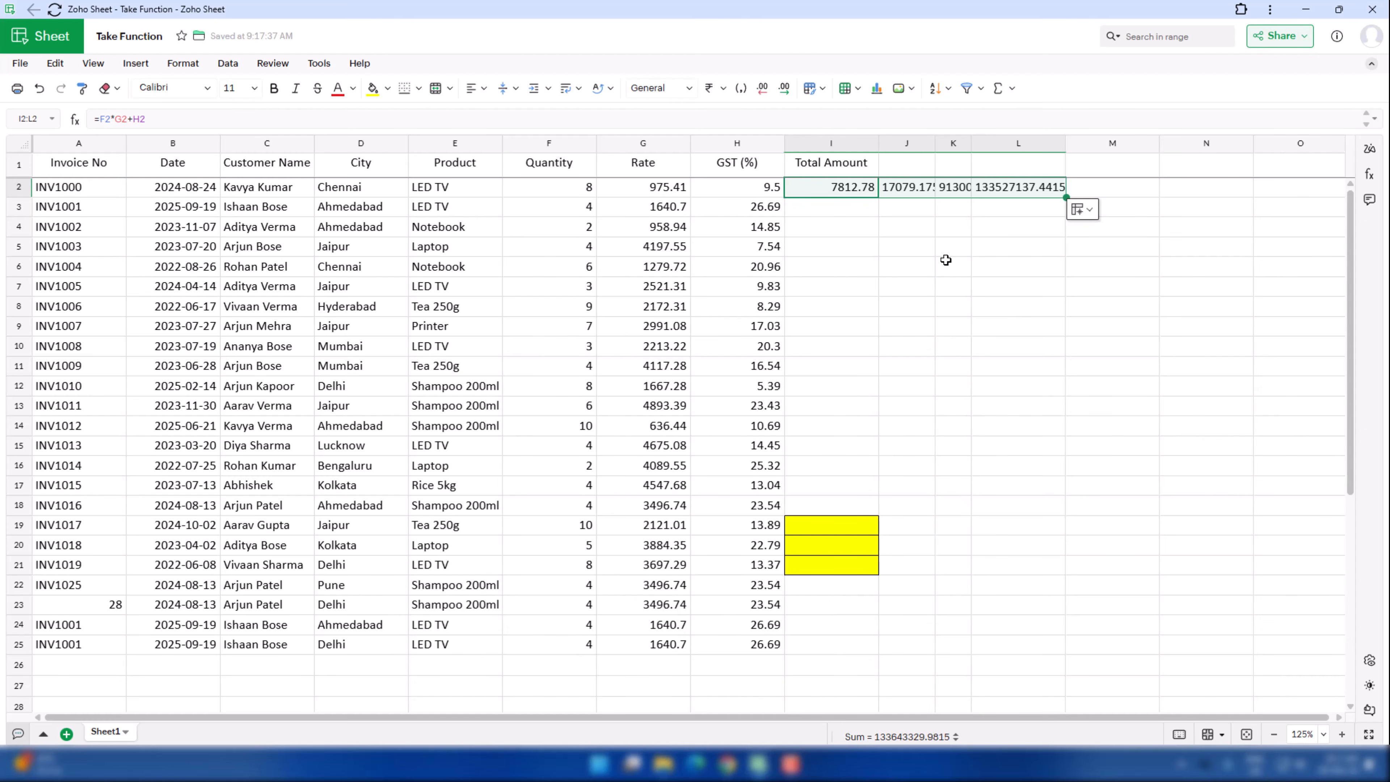
- Fill the Total Amount formula from I2 down through I25
key(ctrl+shift+d)
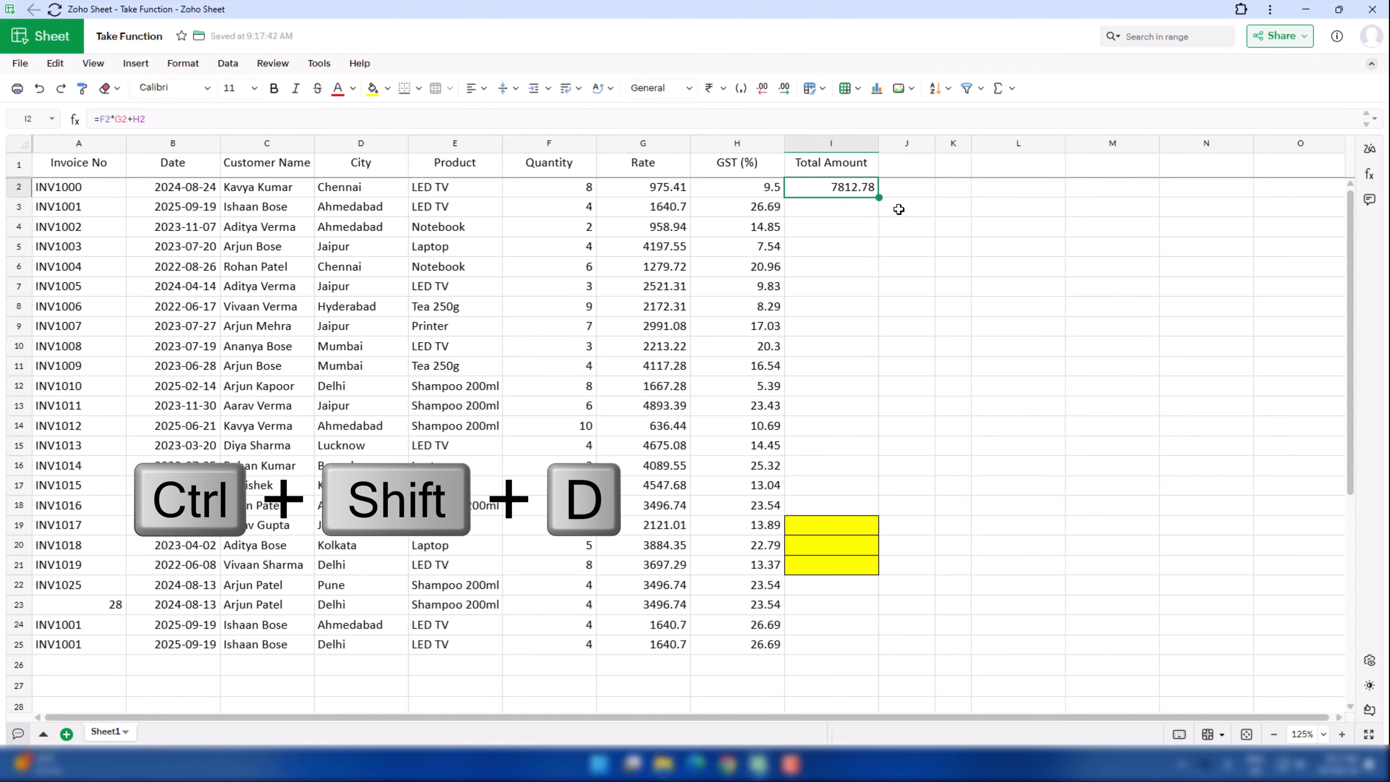
drag(844, 206, 831, 652)
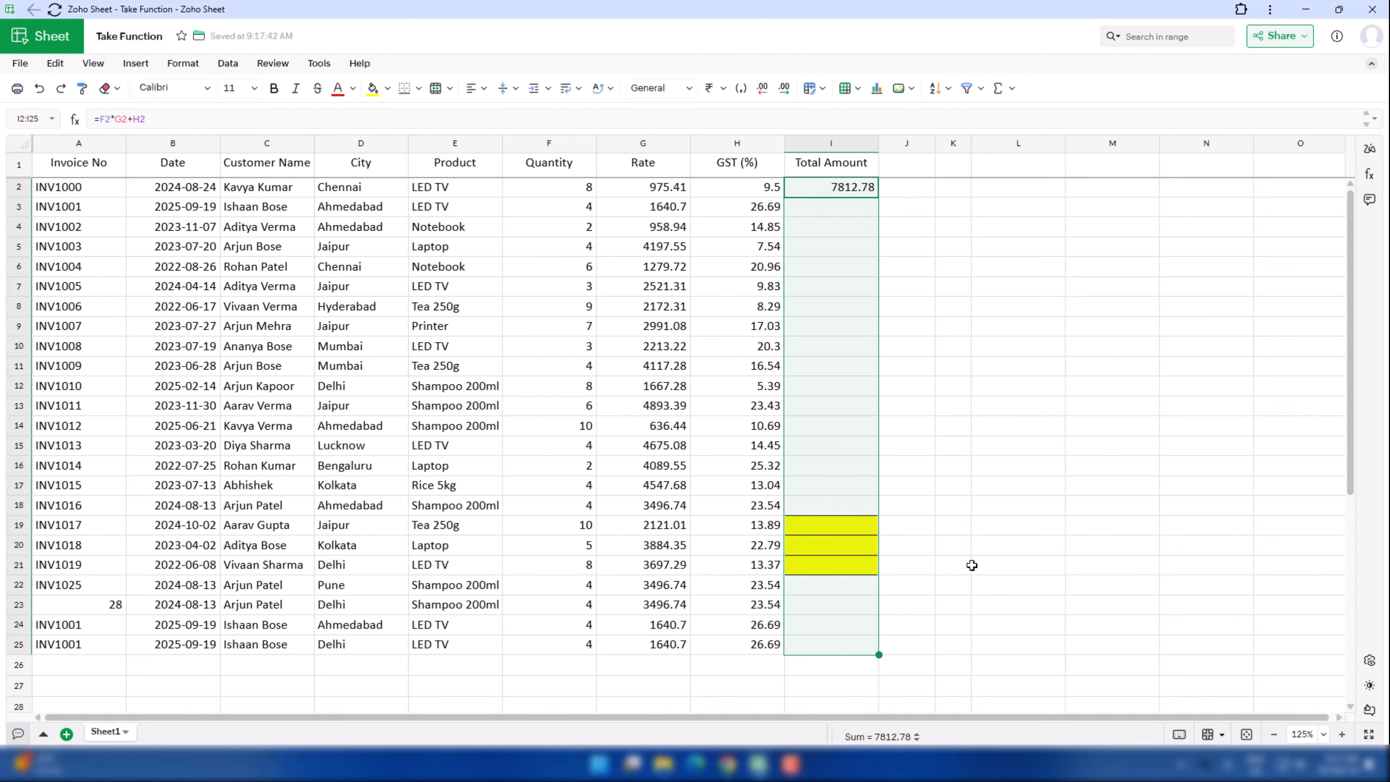
key(ctrl+d)
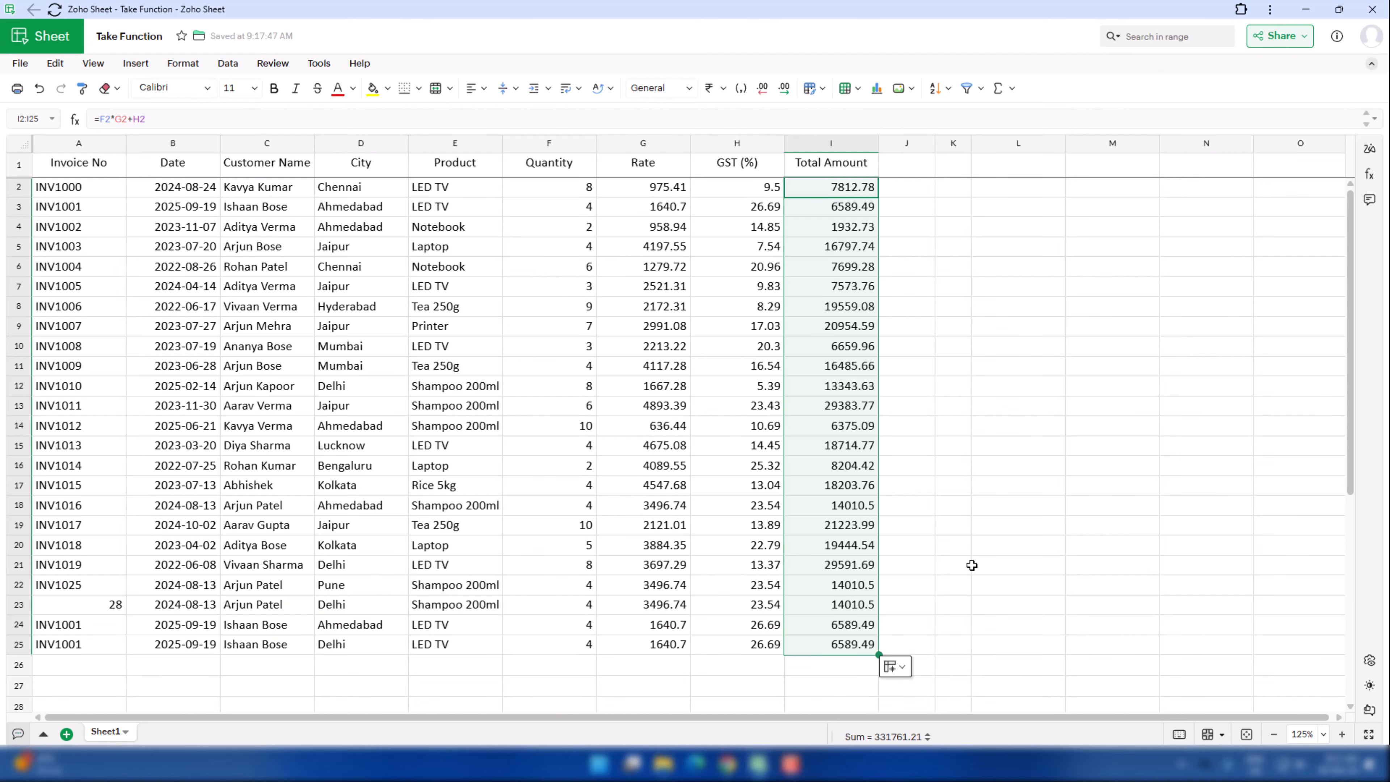
- Review the hyperlink options for the product in E8, covering web page, place in document, email and telephone, without adding a link
click(452, 304)
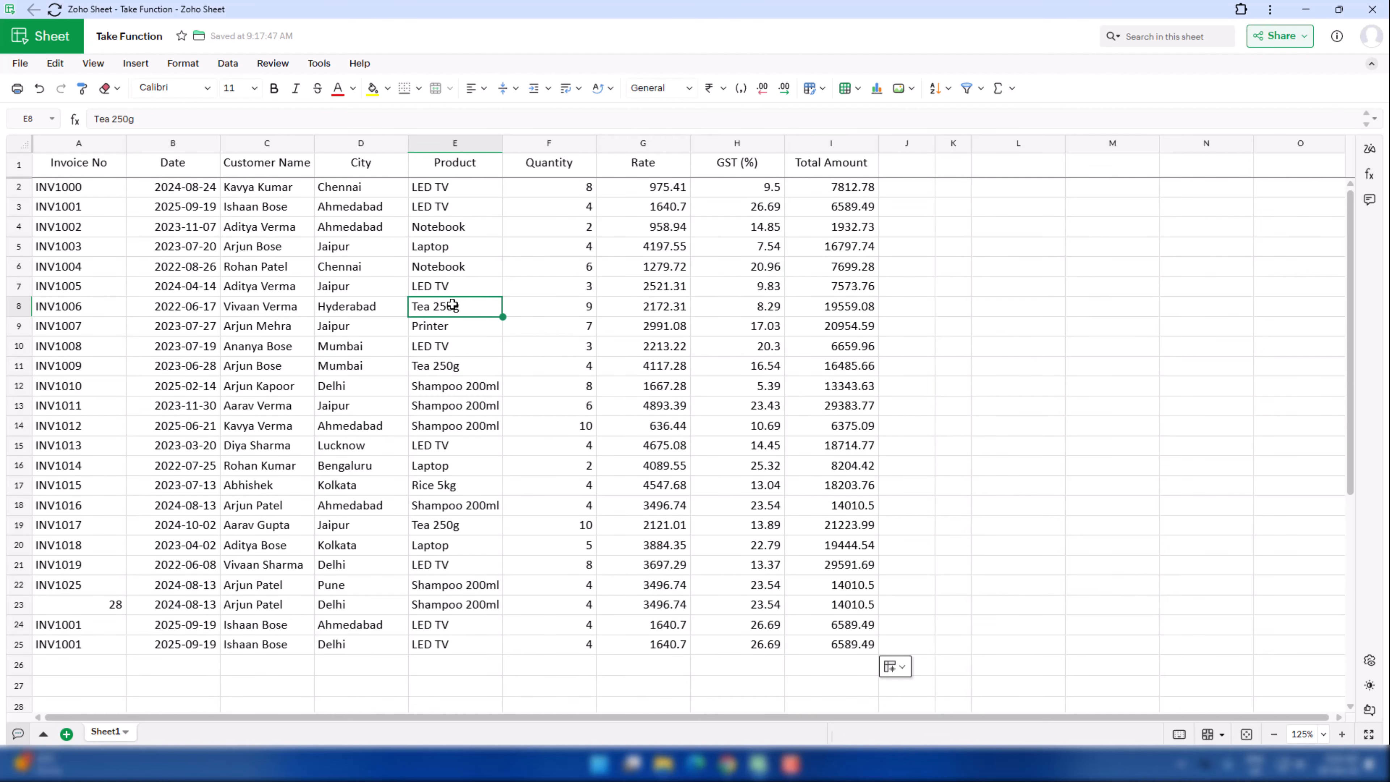
key(ctrl+alt+k)
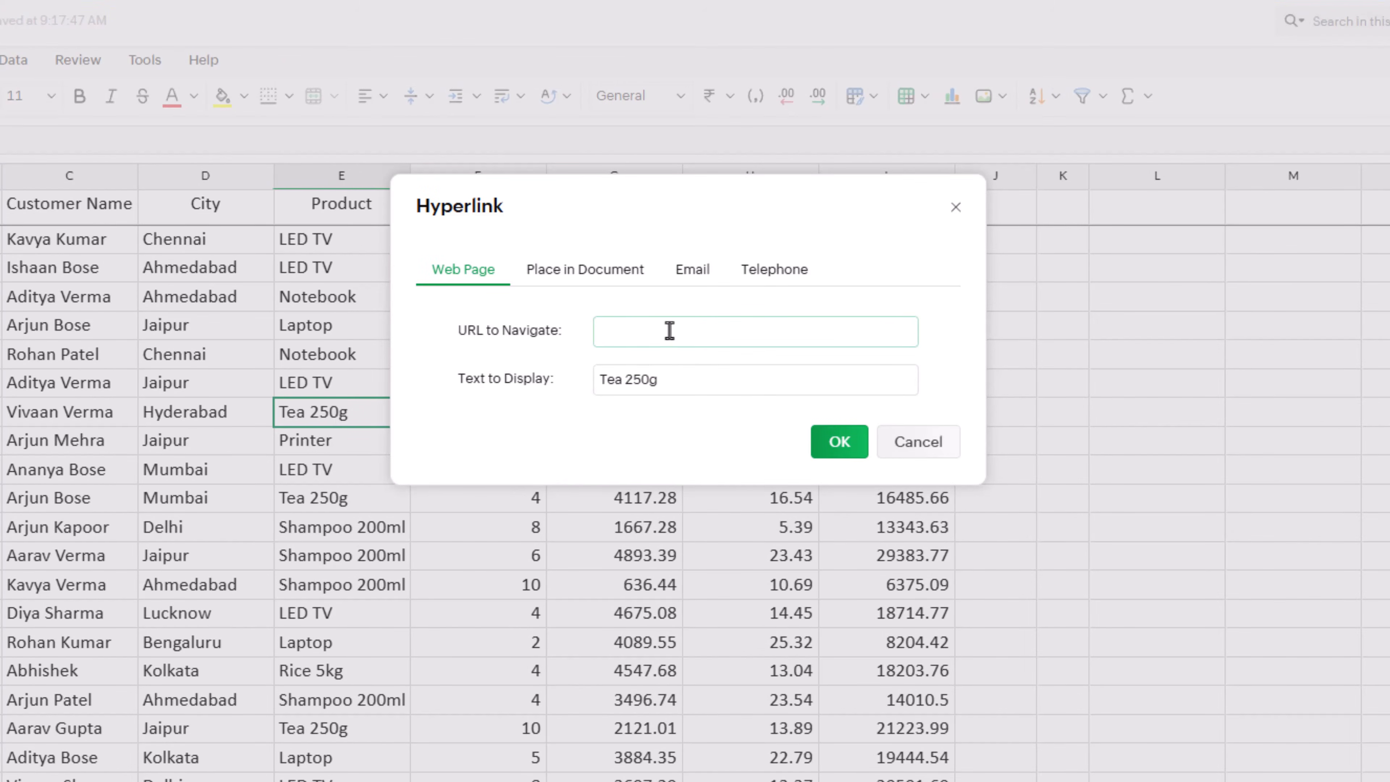
click(572, 276)
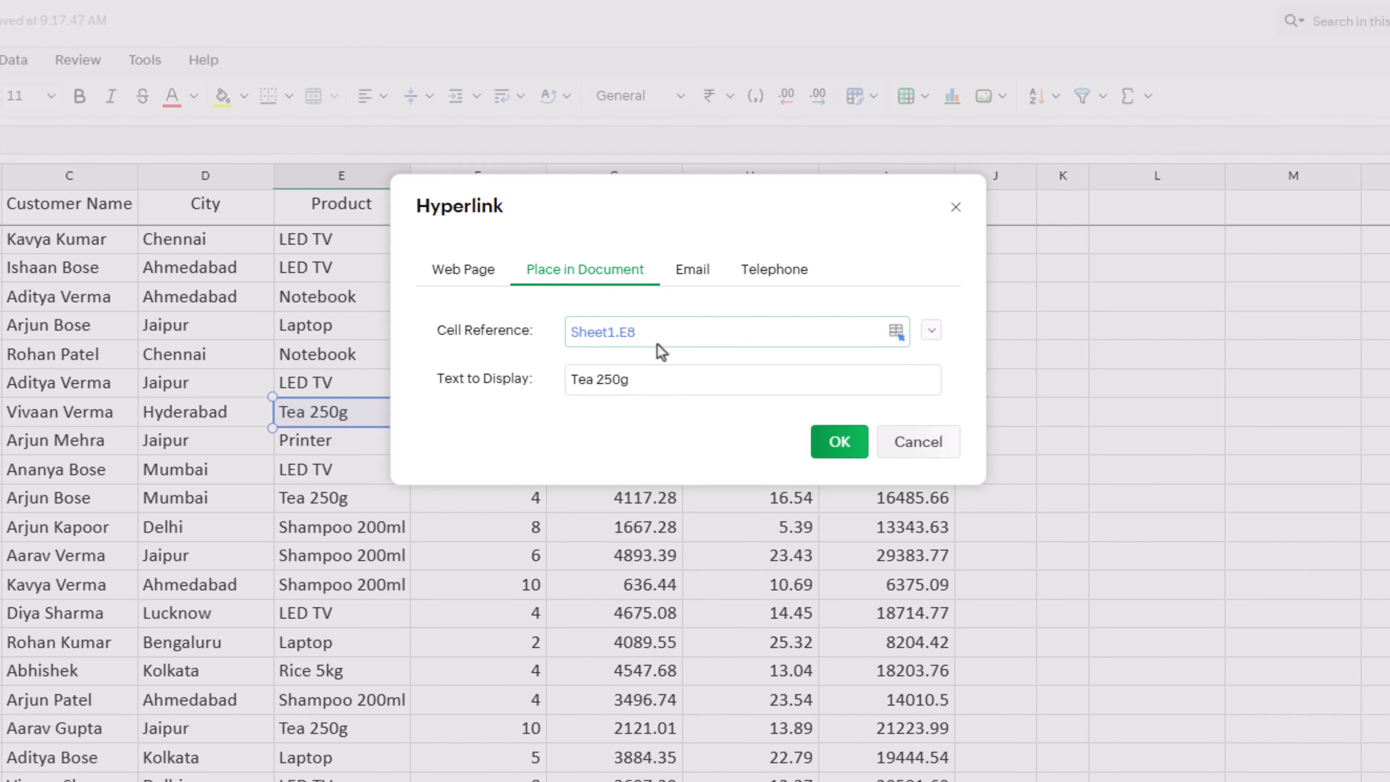
click(937, 338)
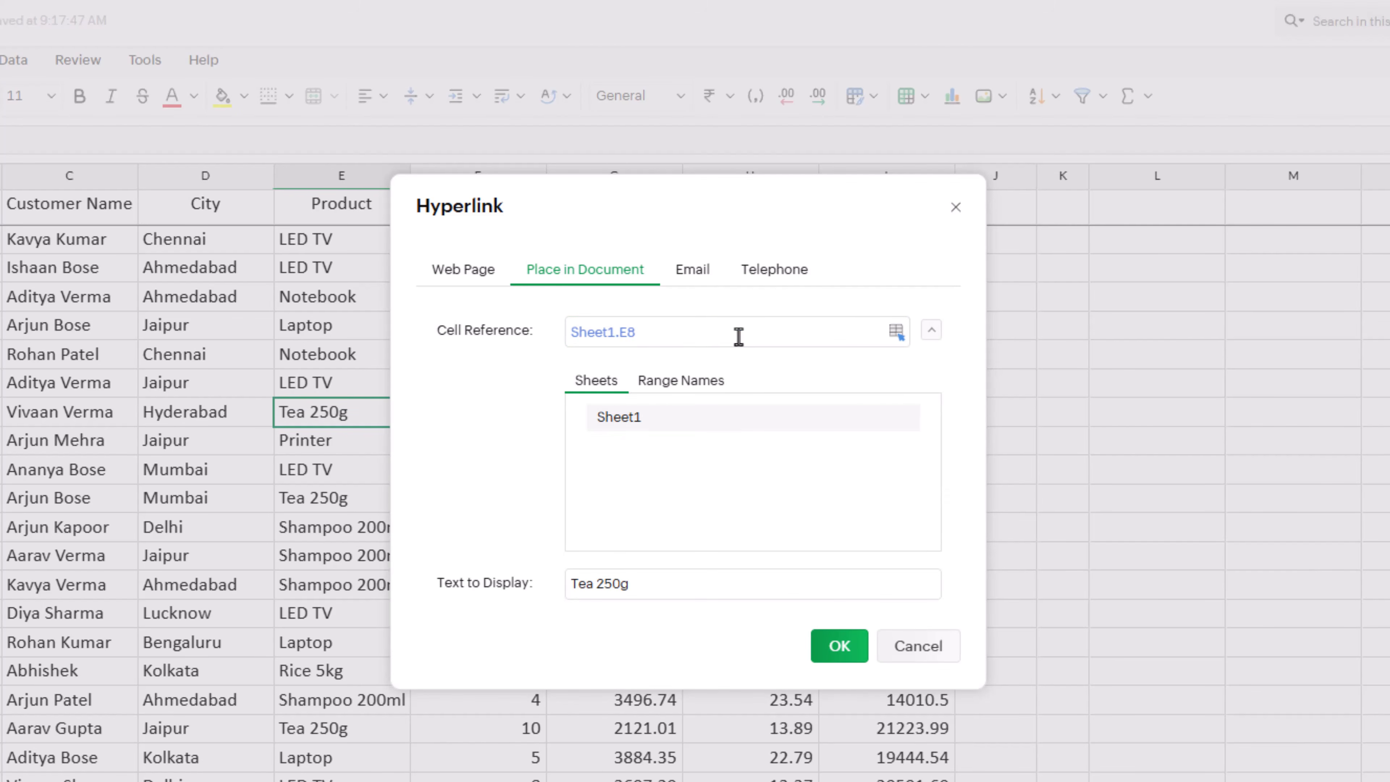
click(931, 333)
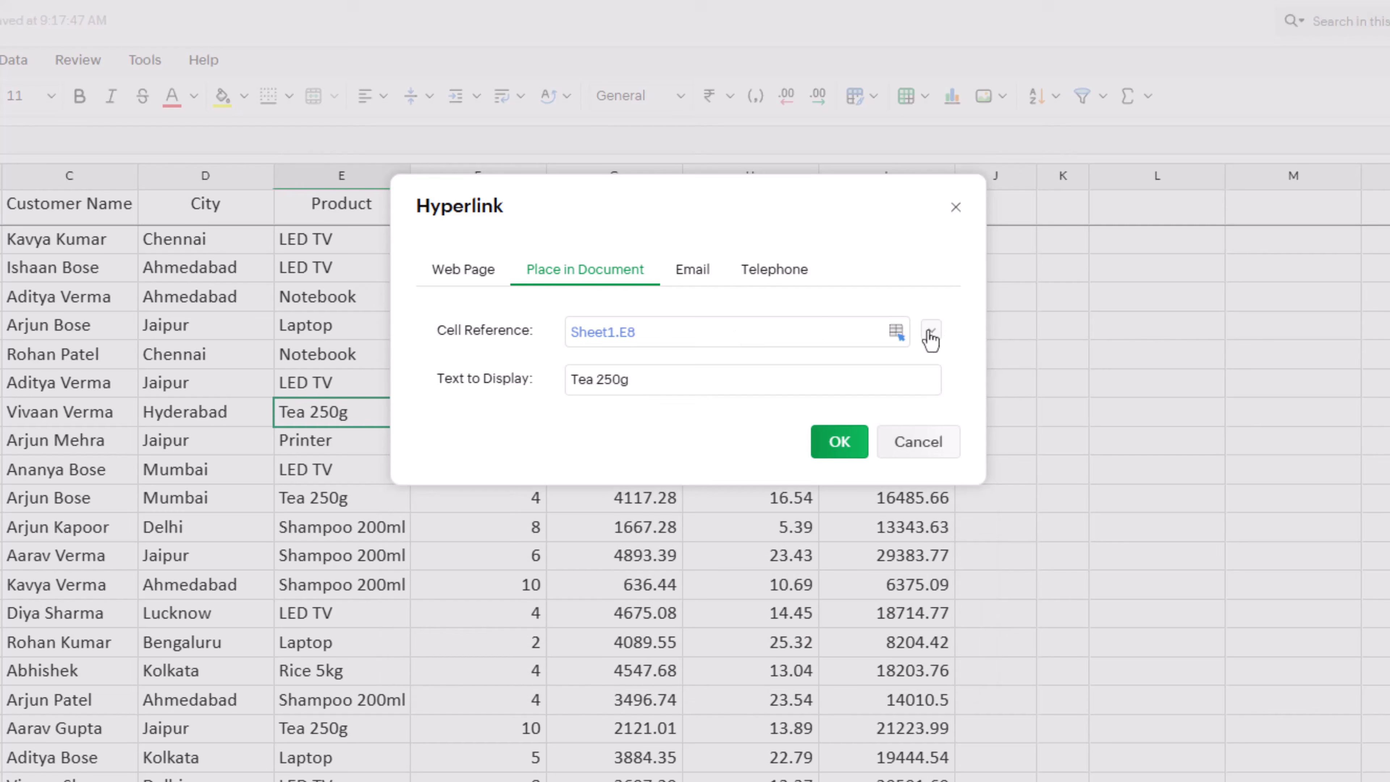
click(693, 273)
click(757, 272)
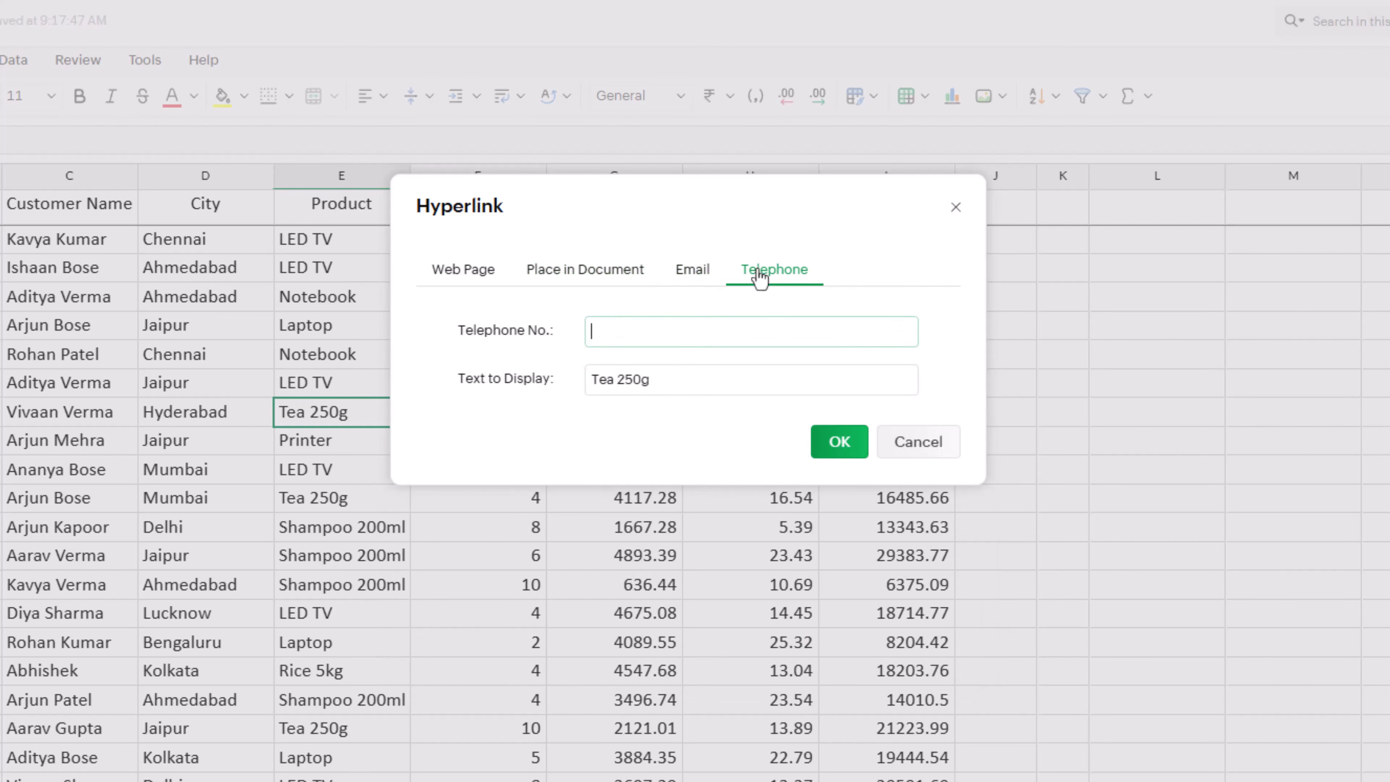
click(631, 277)
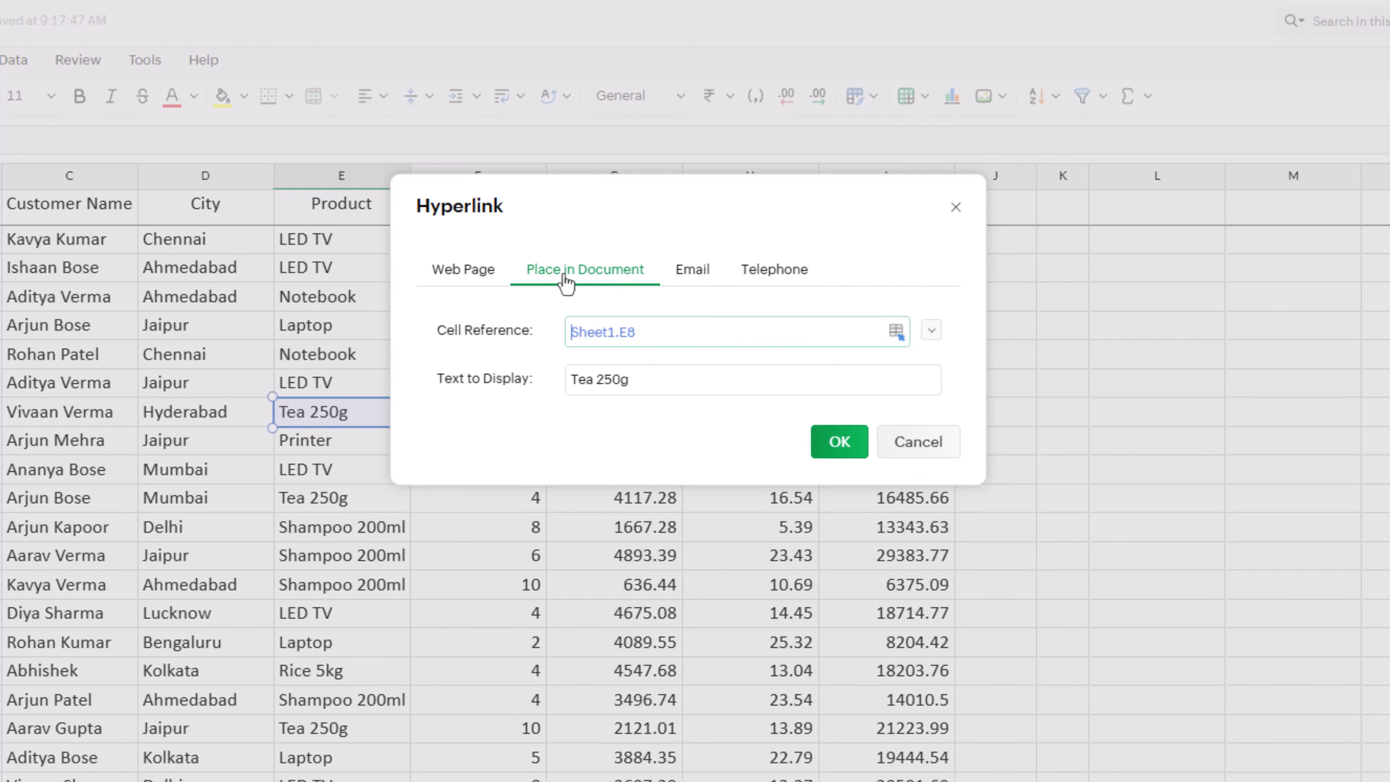
click(481, 278)
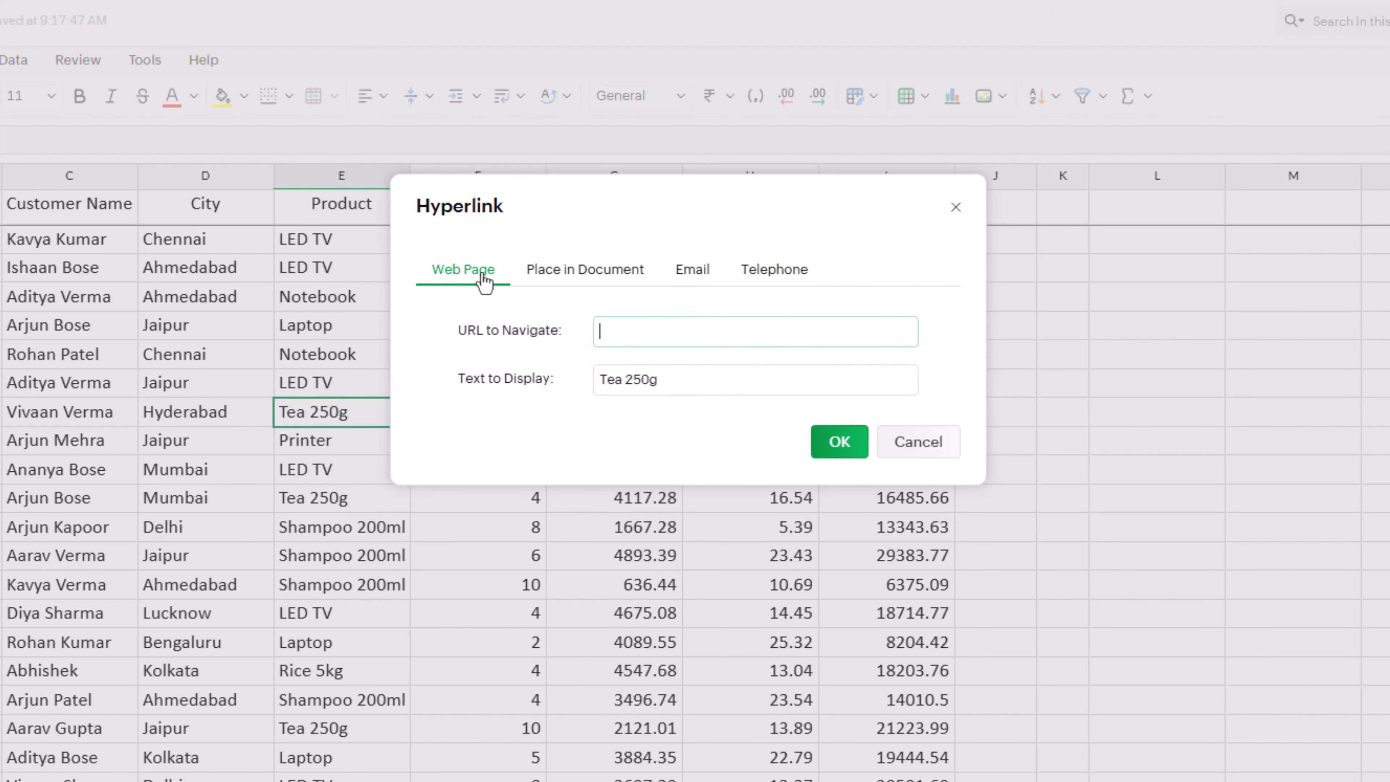
click(624, 286)
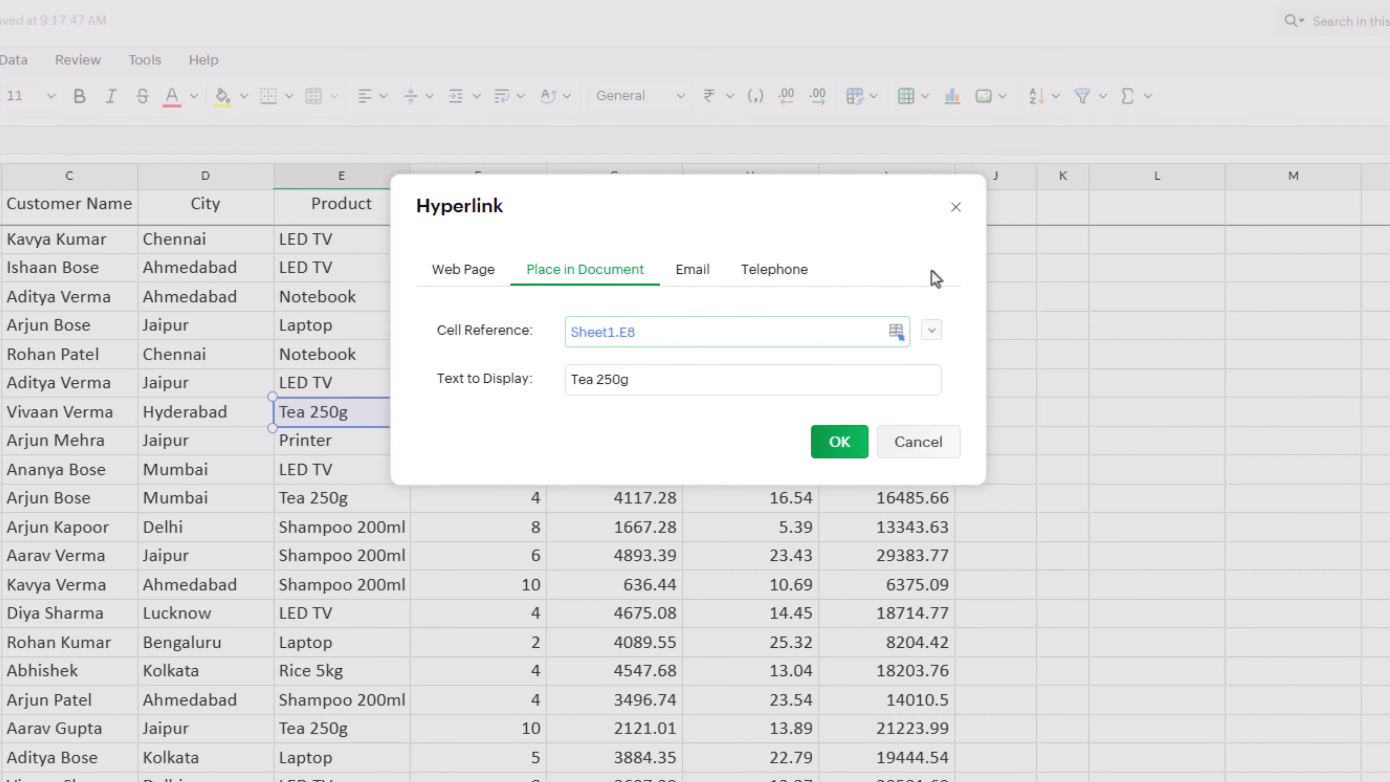
click(937, 455)
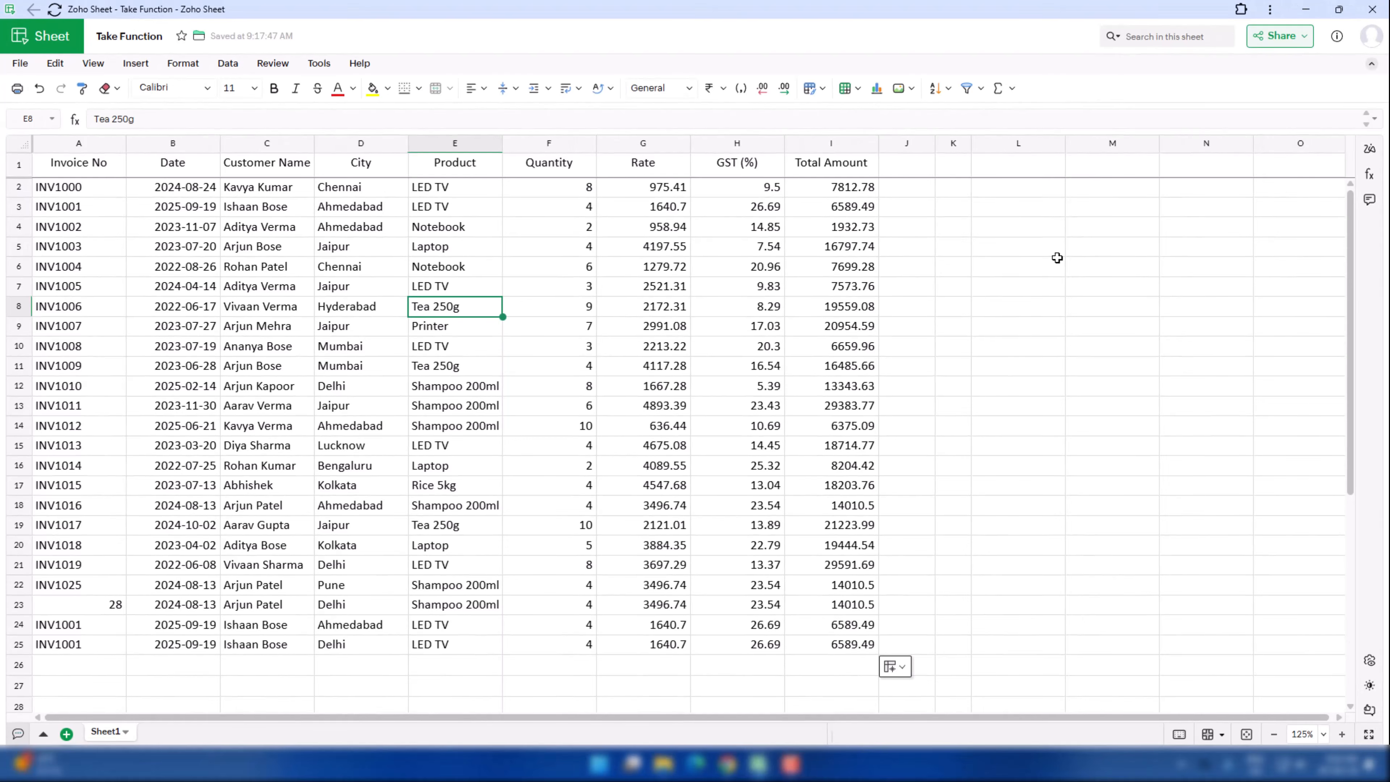
- Insert the current date in L6 and the current time in L8
click(1087, 289)
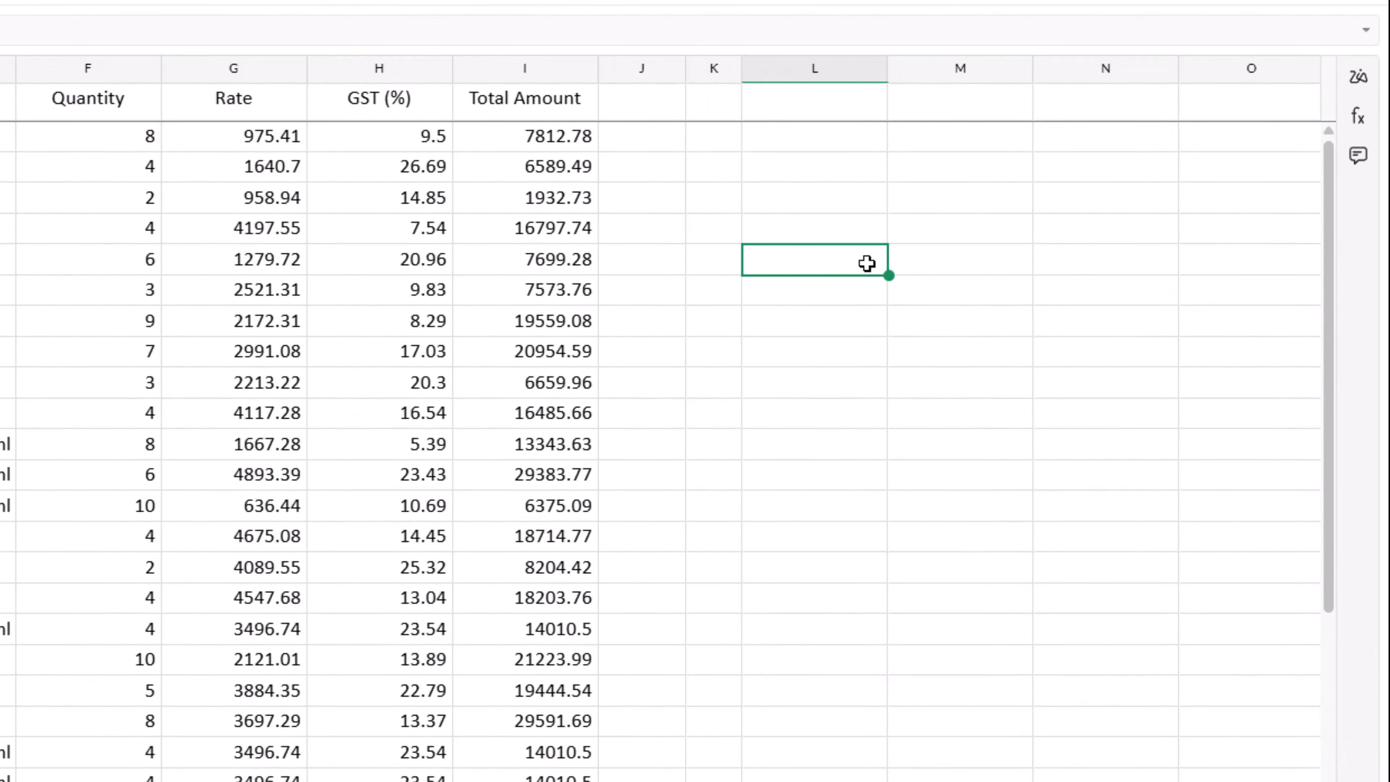
key(ctrl+semicolon)
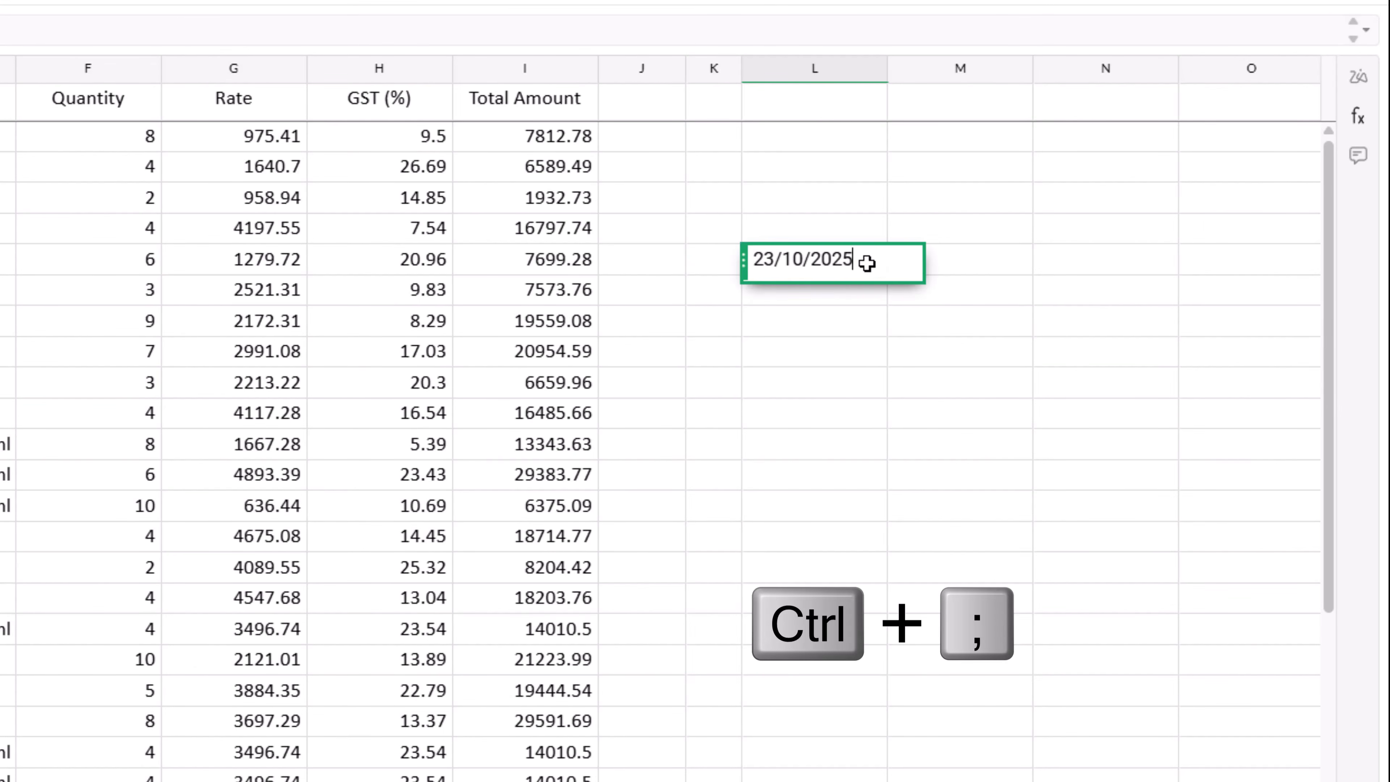
click(845, 309)
key(ctrl+shift+semicolon)
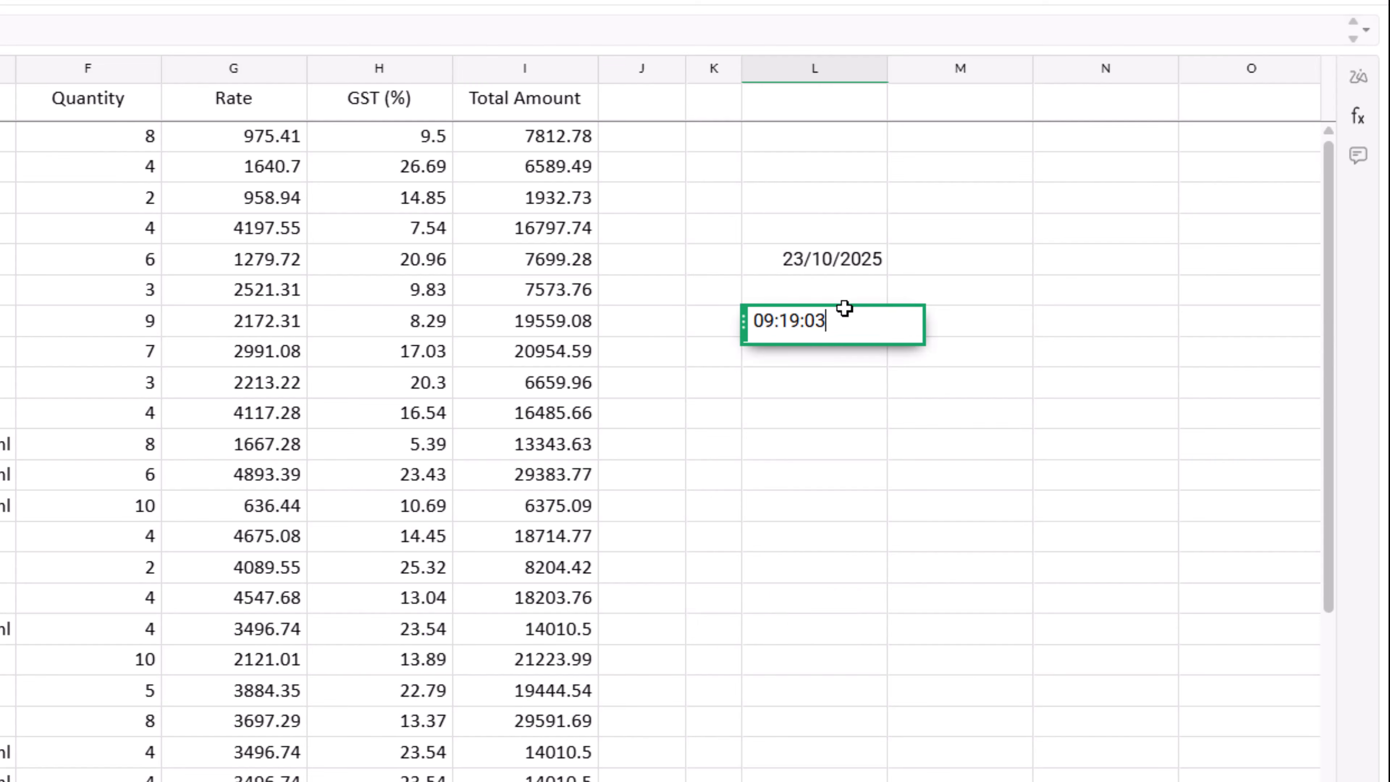
- Insert the combined current date and time in L10 and widen column L to fit it
click(855, 384)
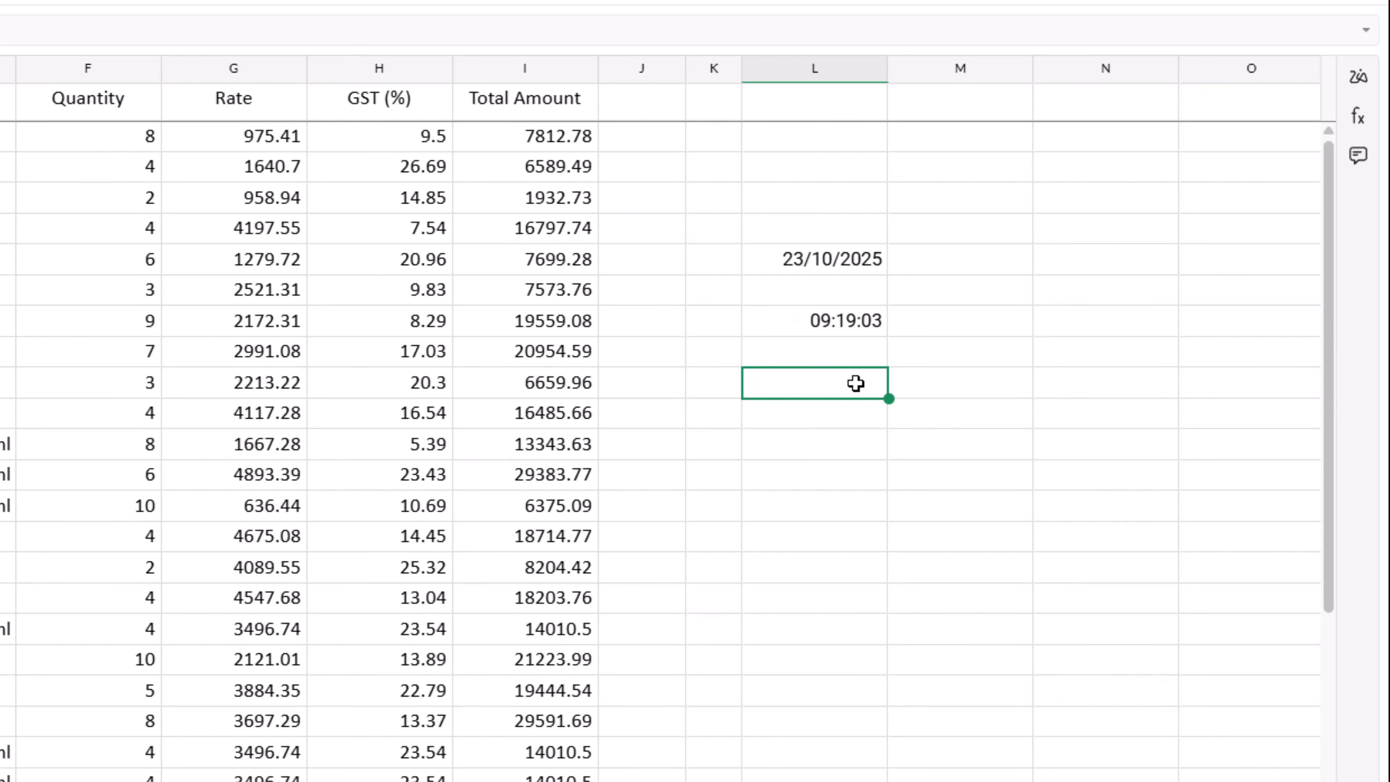
key(ctrl+alt+semicolon)
key(Return)
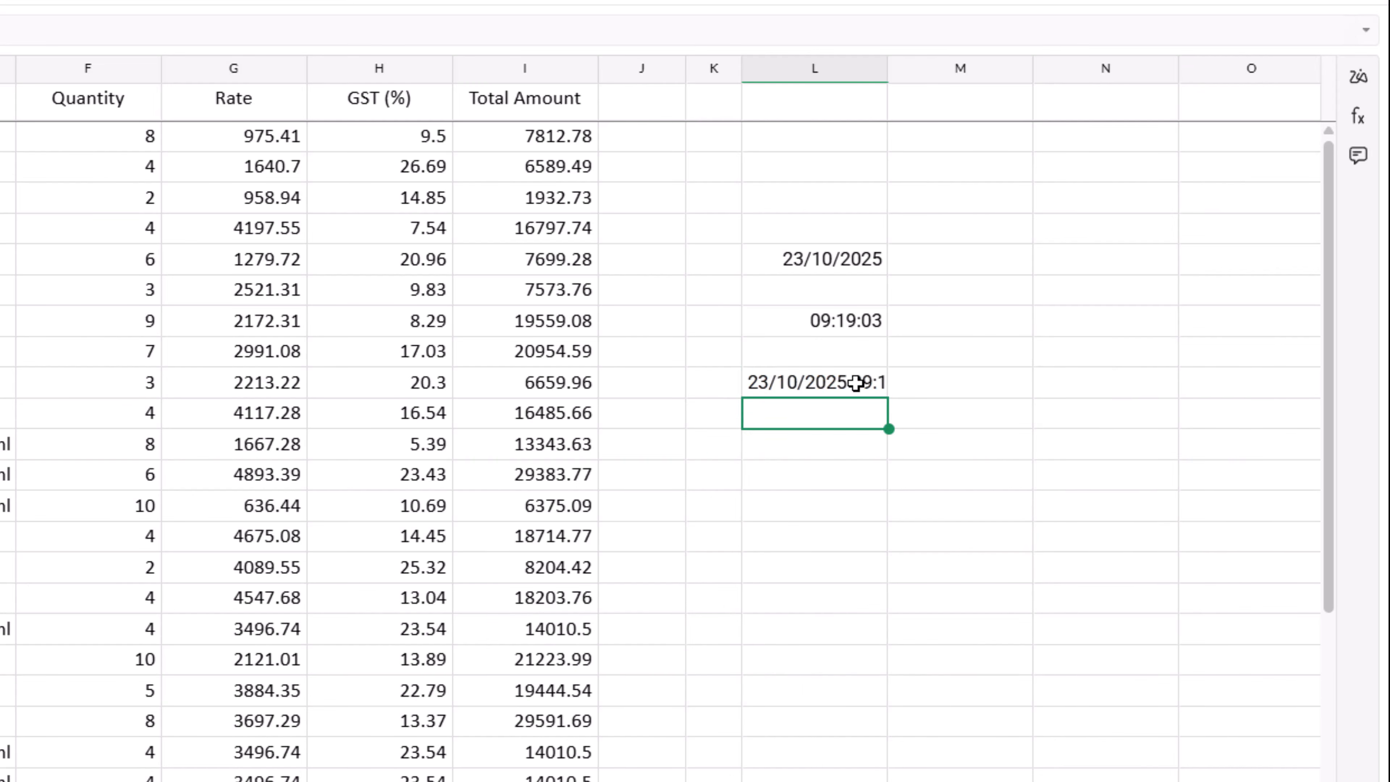
click(857, 383)
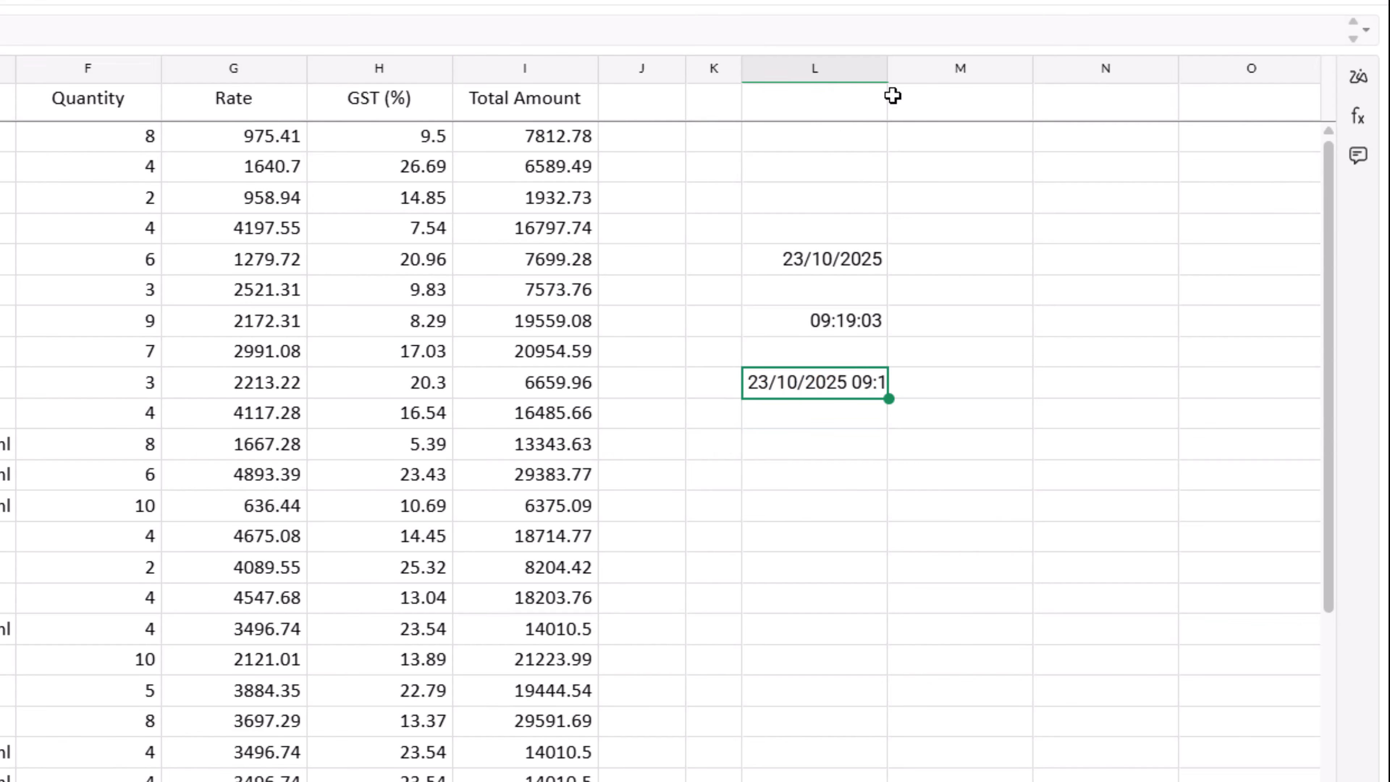
- Add a new blank sheet to the workbook and return to Sheet1
click(172, 329)
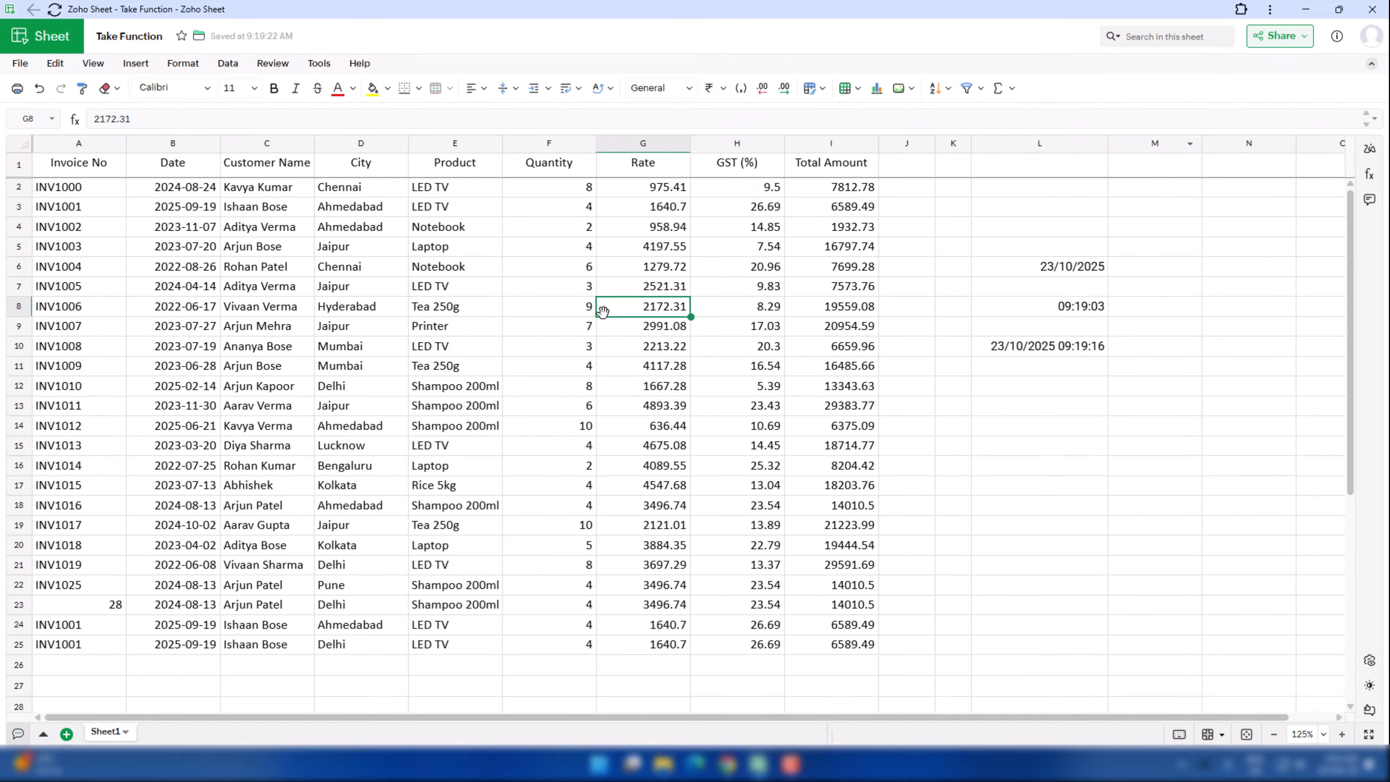
click(285, 332)
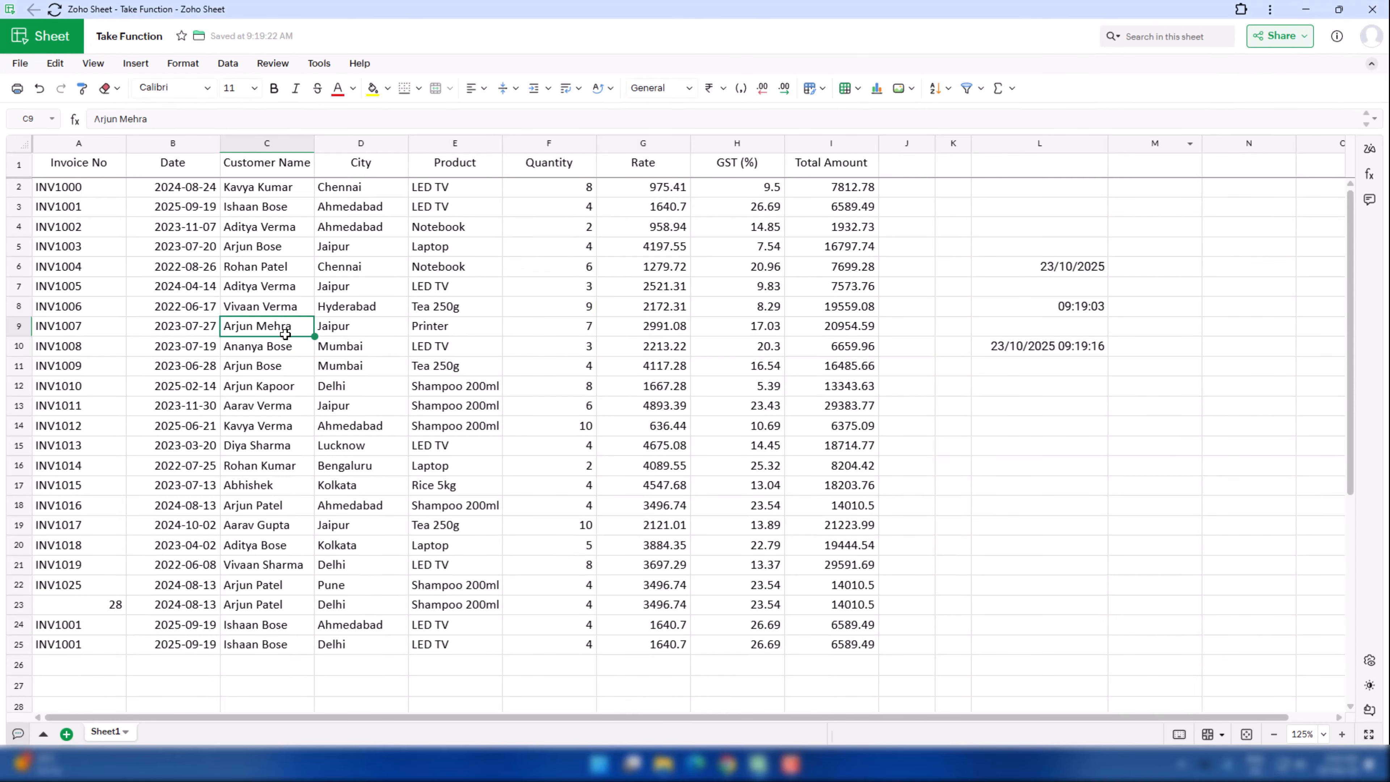
key(shift+F11)
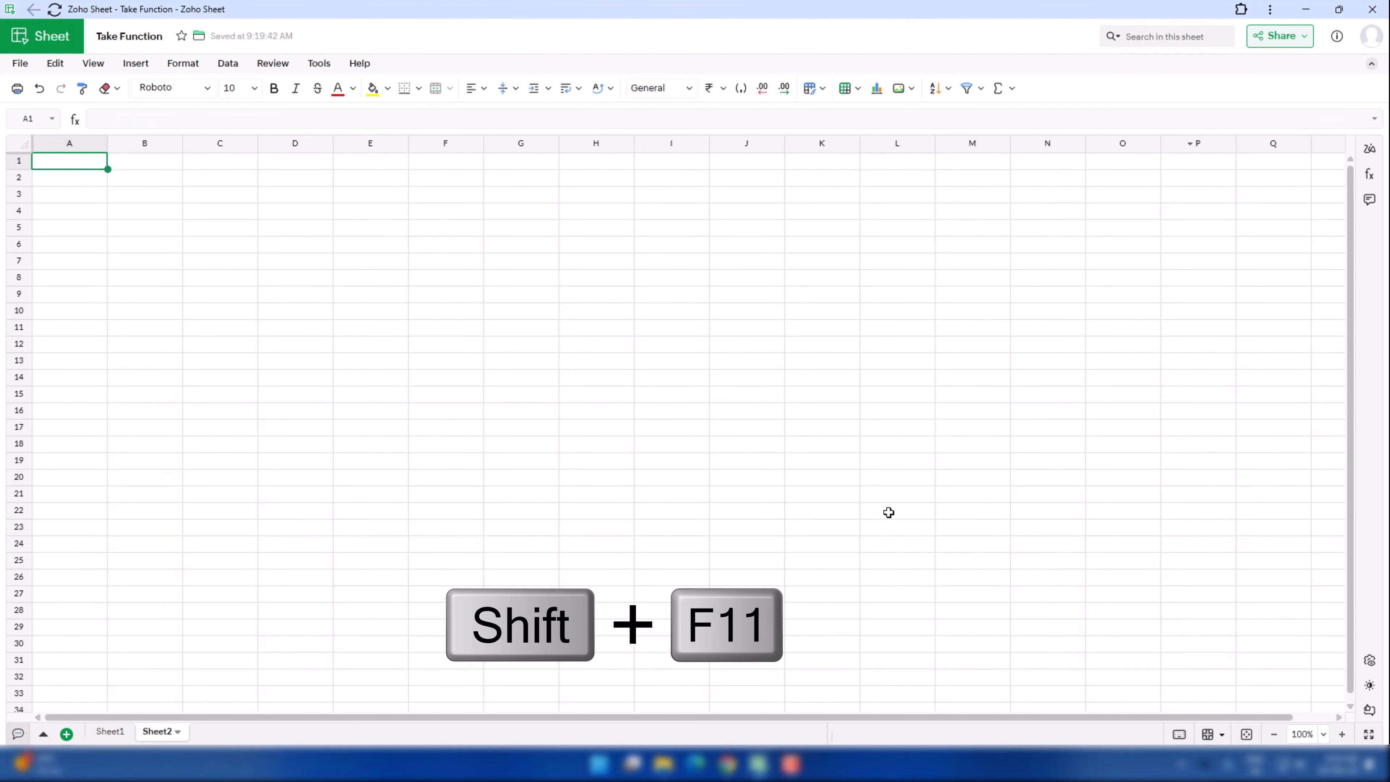
click(795, 762)
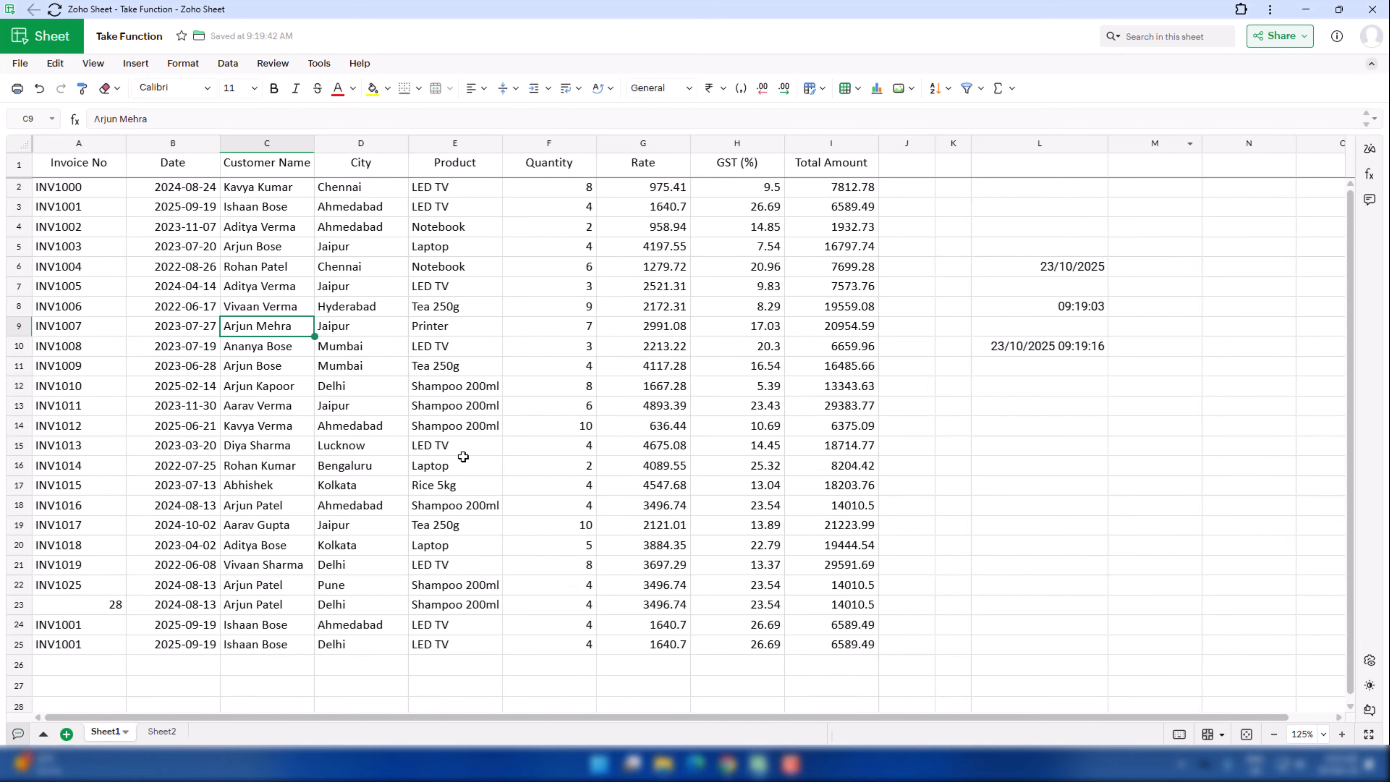
- Apply the Number format with thousands separators and two decimals to the Rate values in G2:G25
click(670, 186)
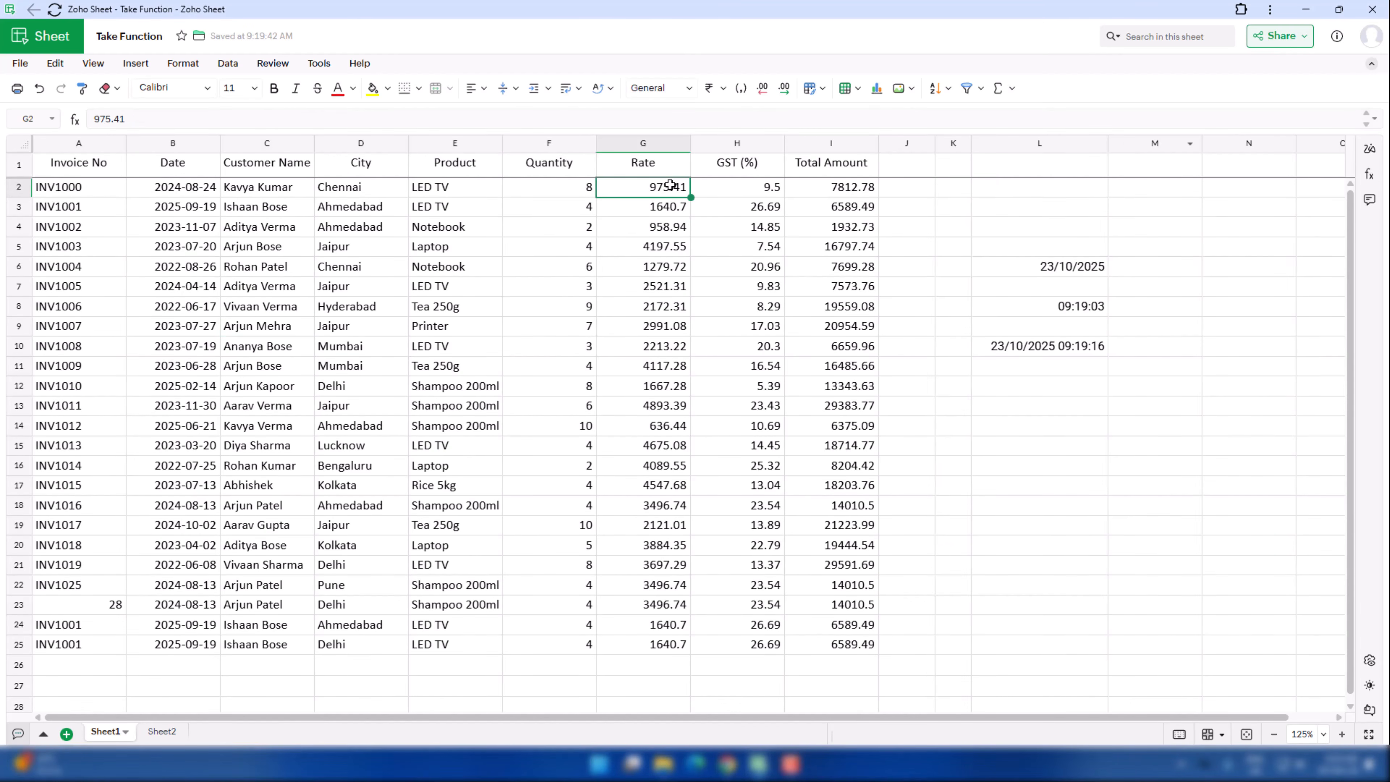
key(ctrl+shift+Down)
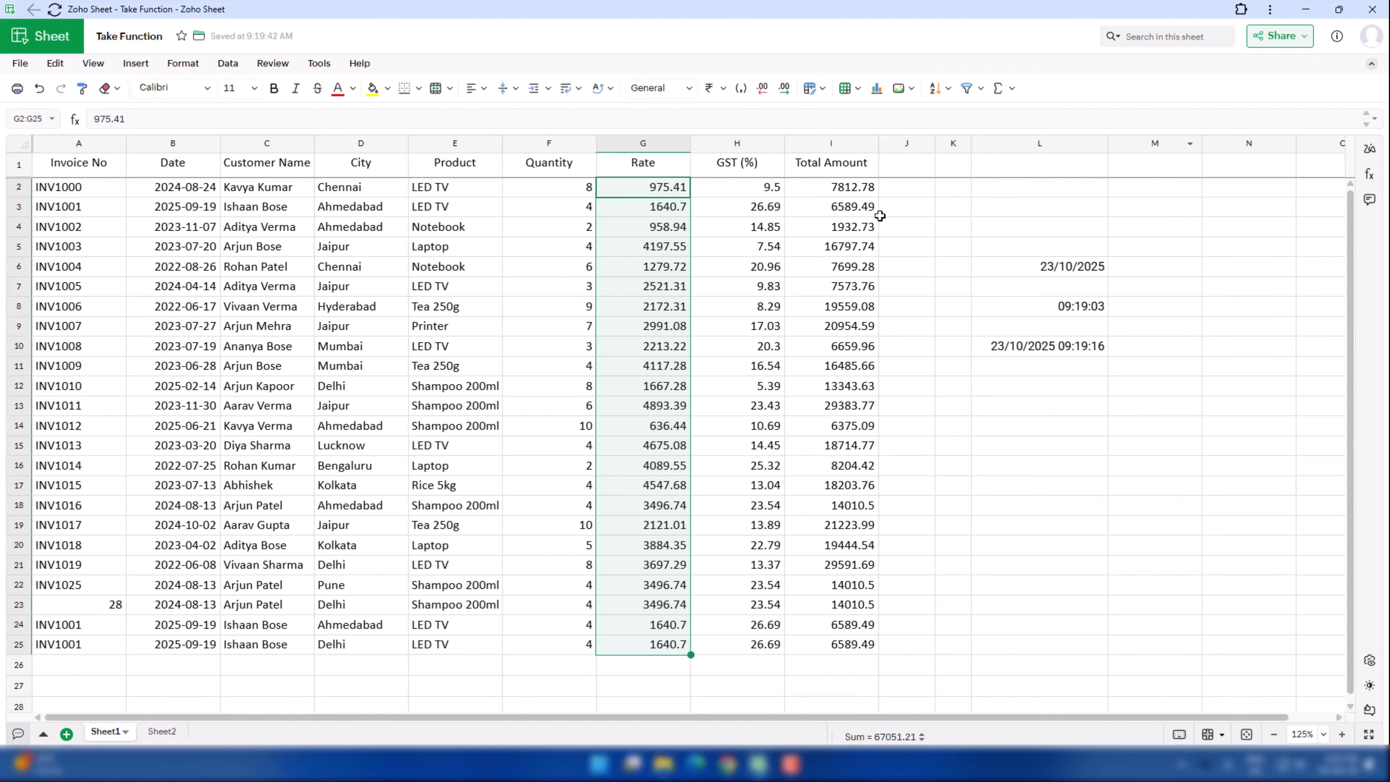
key(ctrl+shift+1)
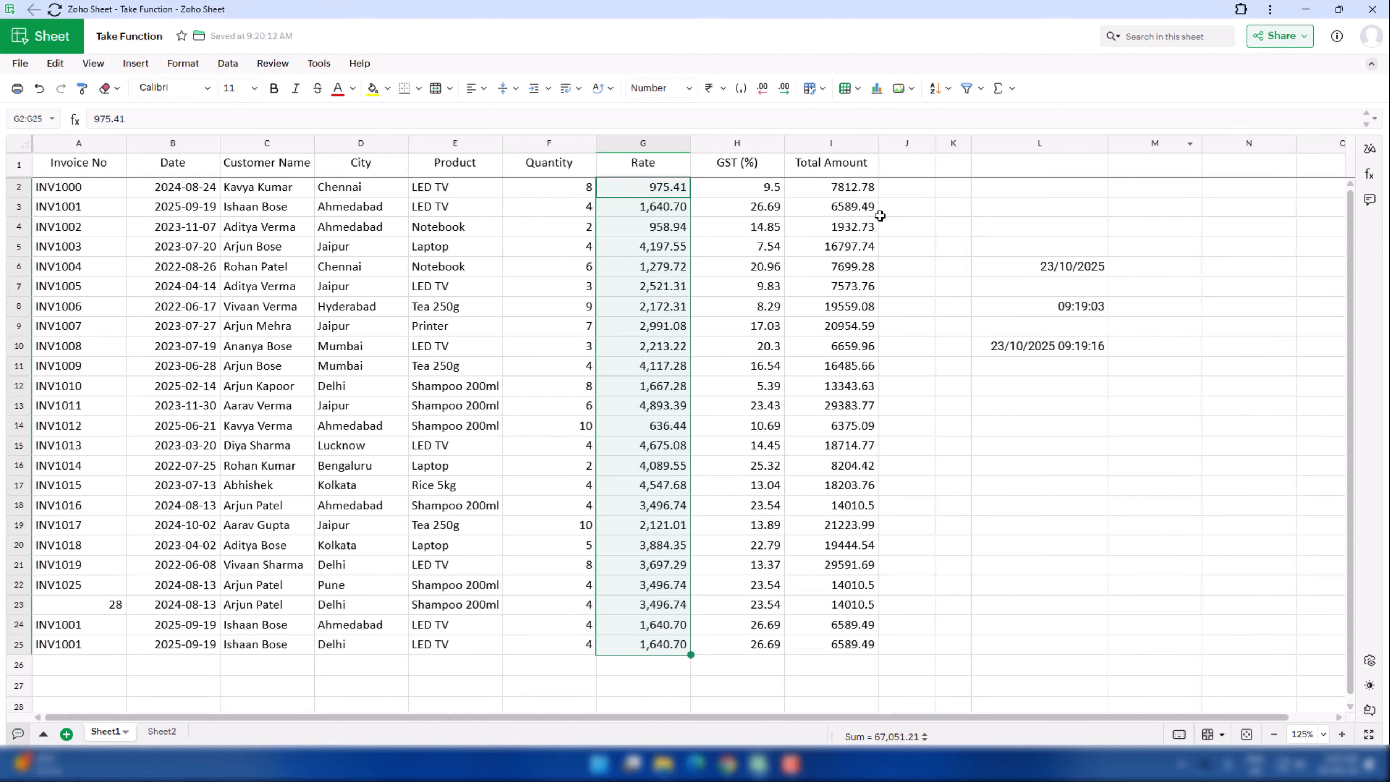
- Apply the Date format to the Rate values in G2:G25
key(ctrl+shift+3)
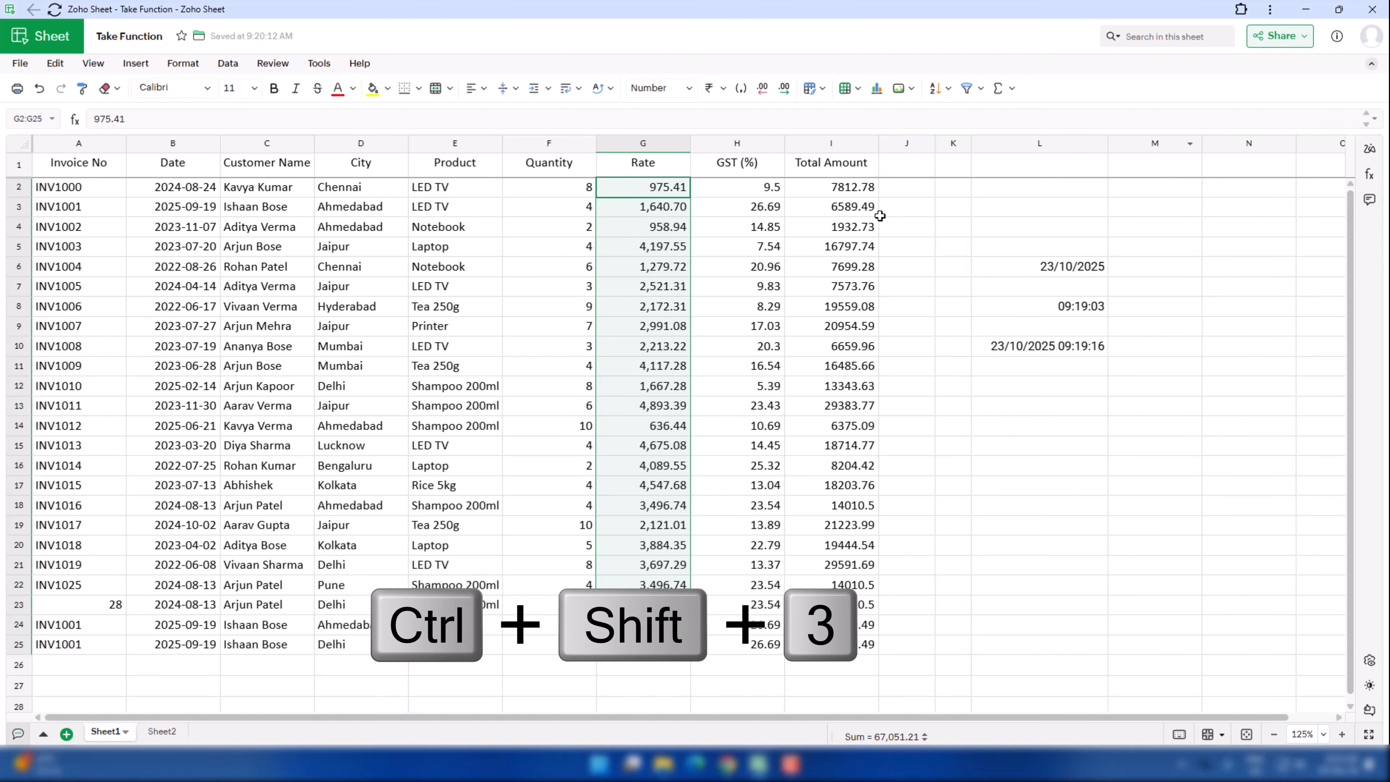
key(ctrl+shift+3)
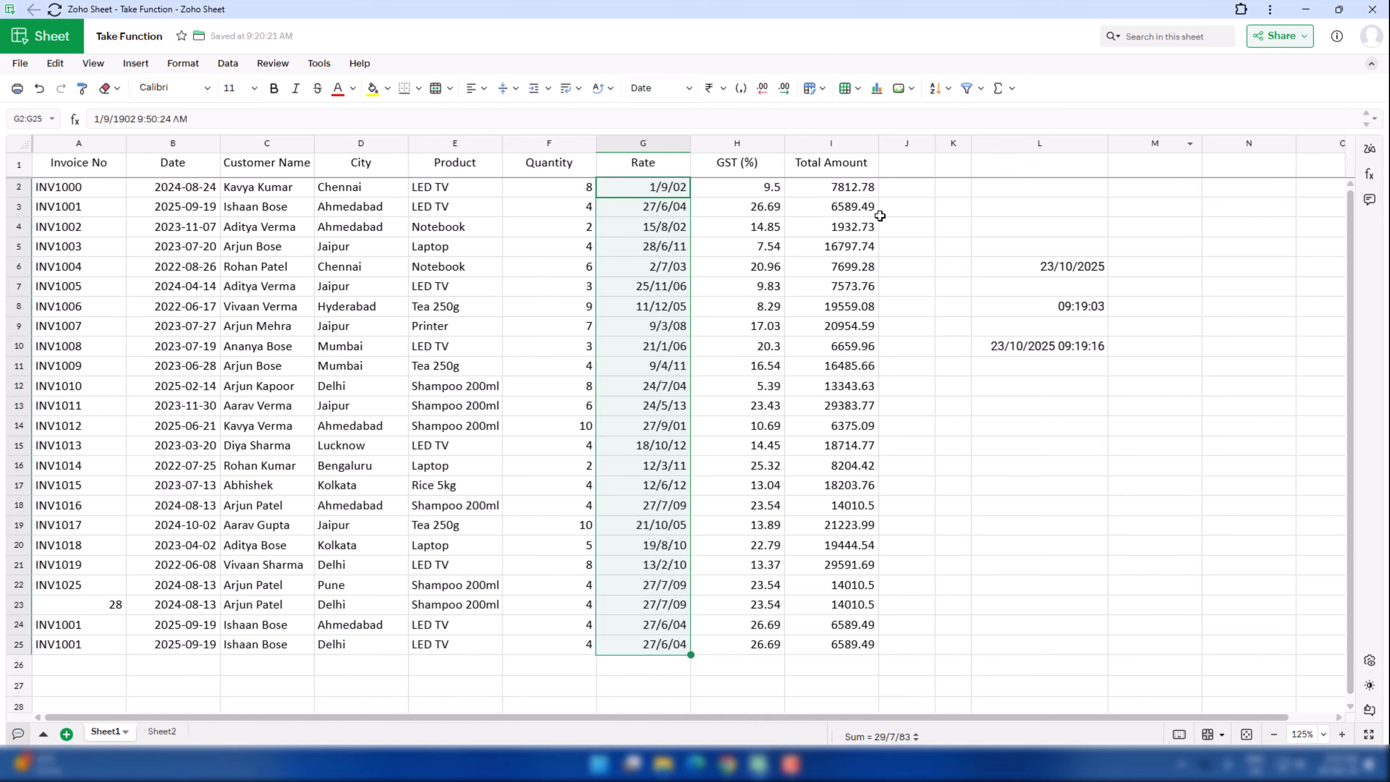
- Apply the Currency format and then the Percentage format to the GST (%) values in H2:H25
drag(737, 187, 770, 643)
key(ctrl+shift+4)
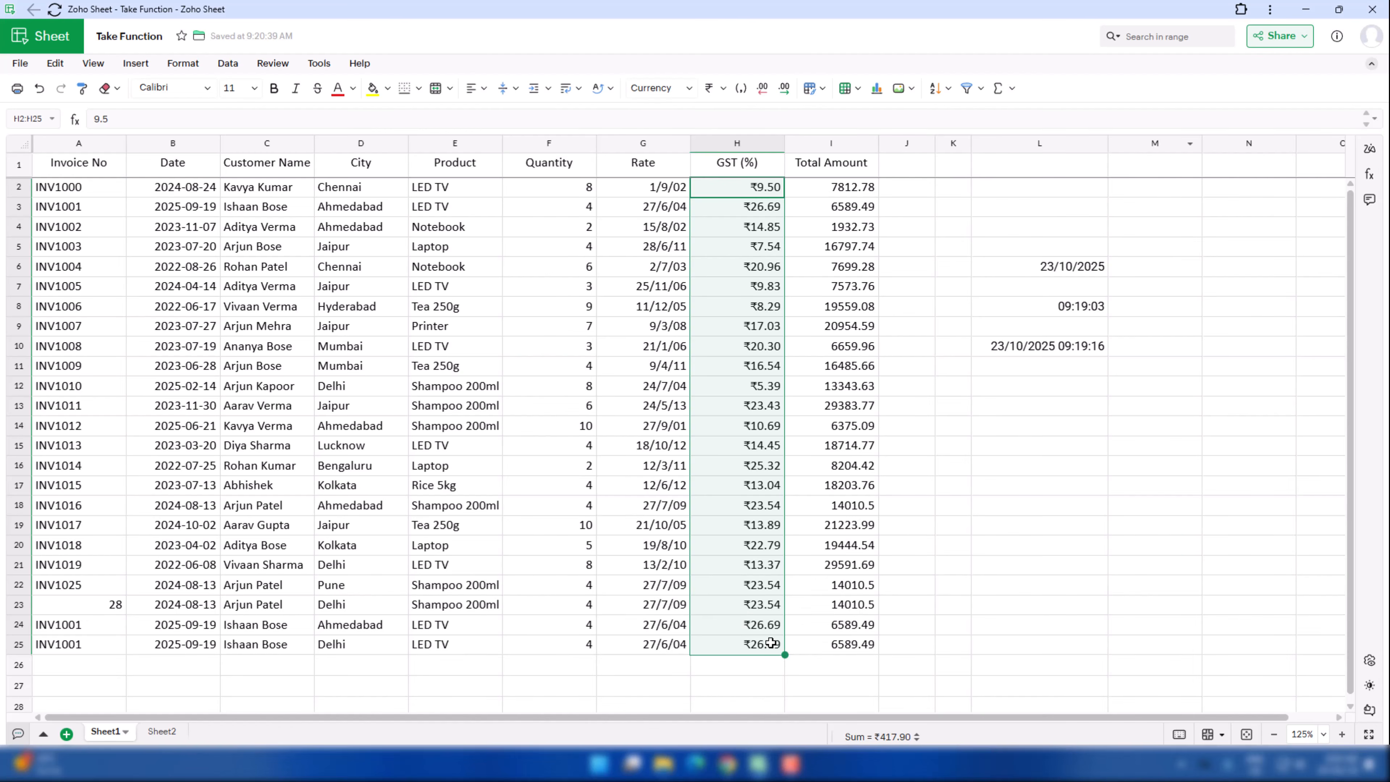
key(ctrl+shift+5)
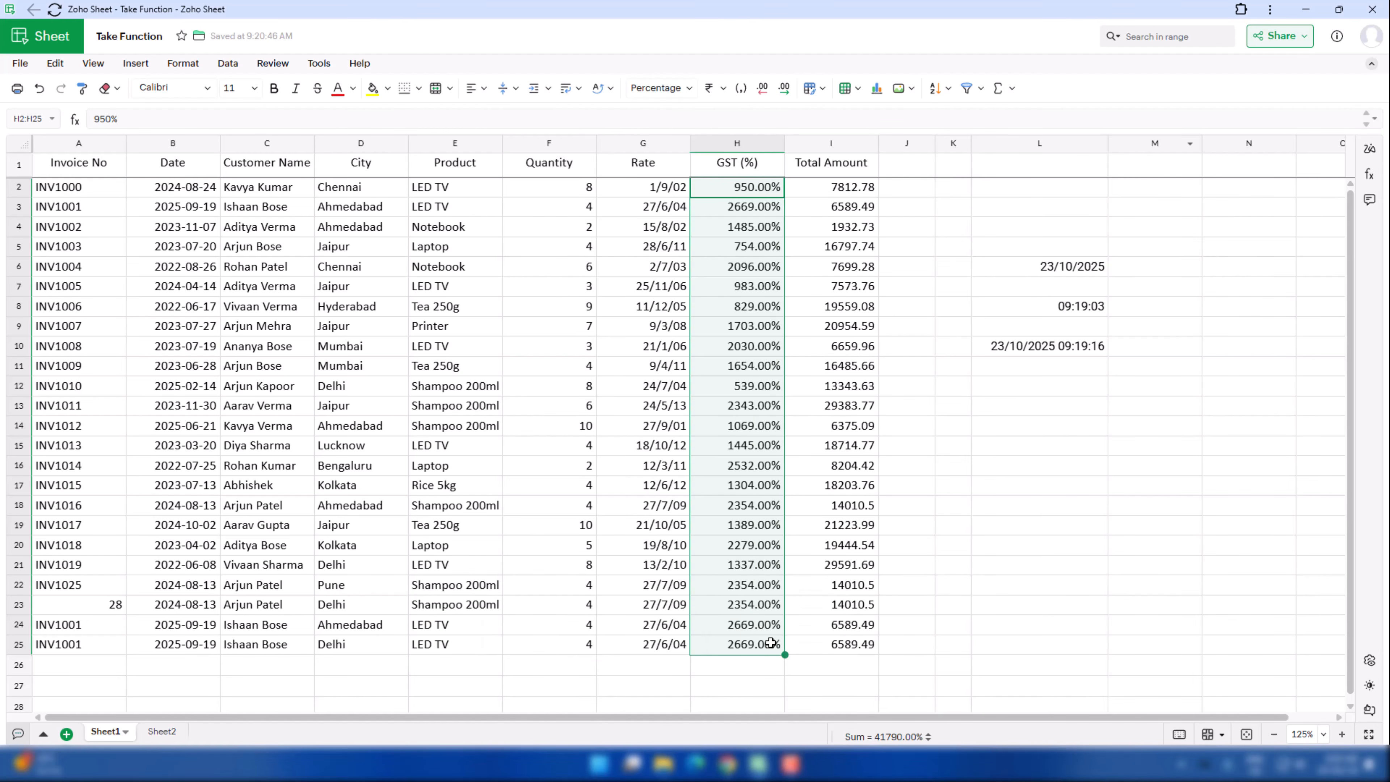
- Undo the Percentage and Currency formats on the GST (%) values and the Date format on the Rate values
key(ctrl+z)
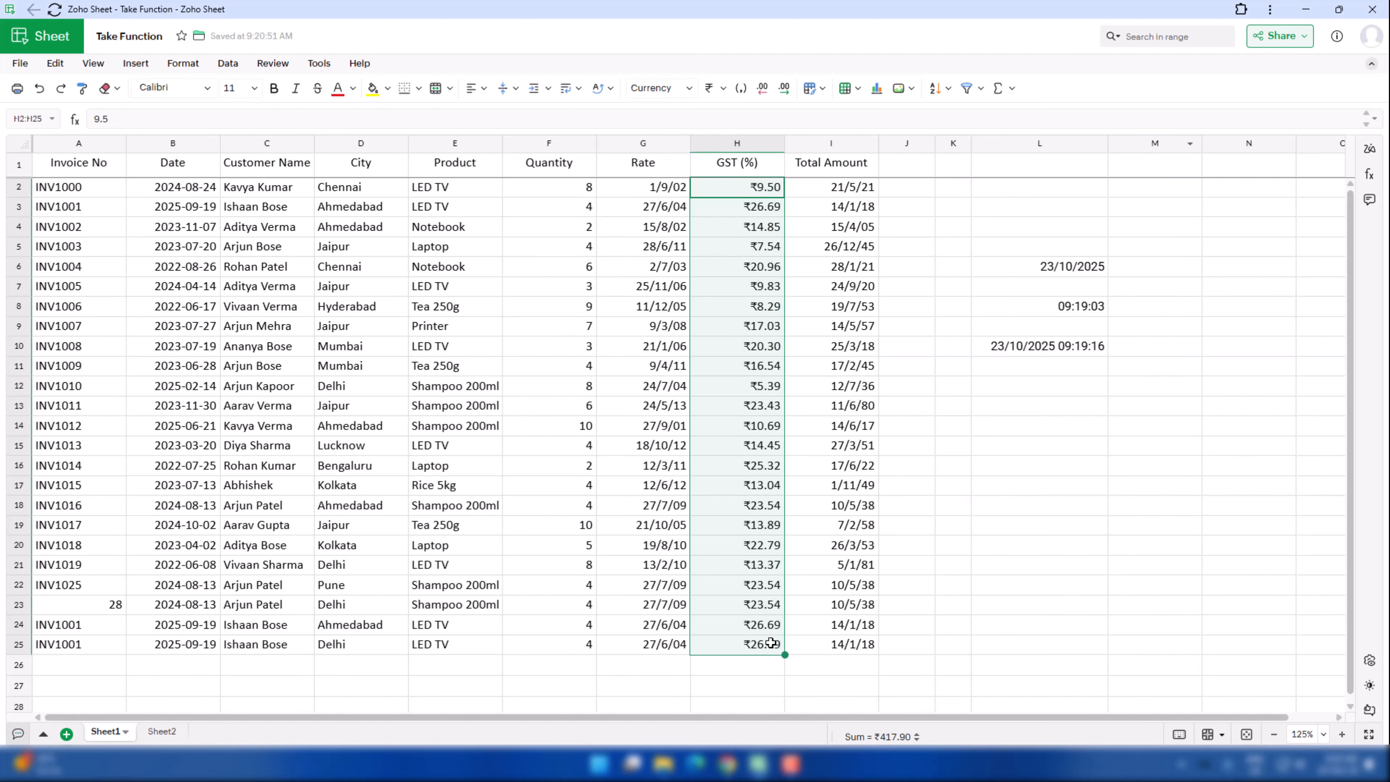
key(ctrl+z)
key(ctrl+z)
key(ctrl+z)
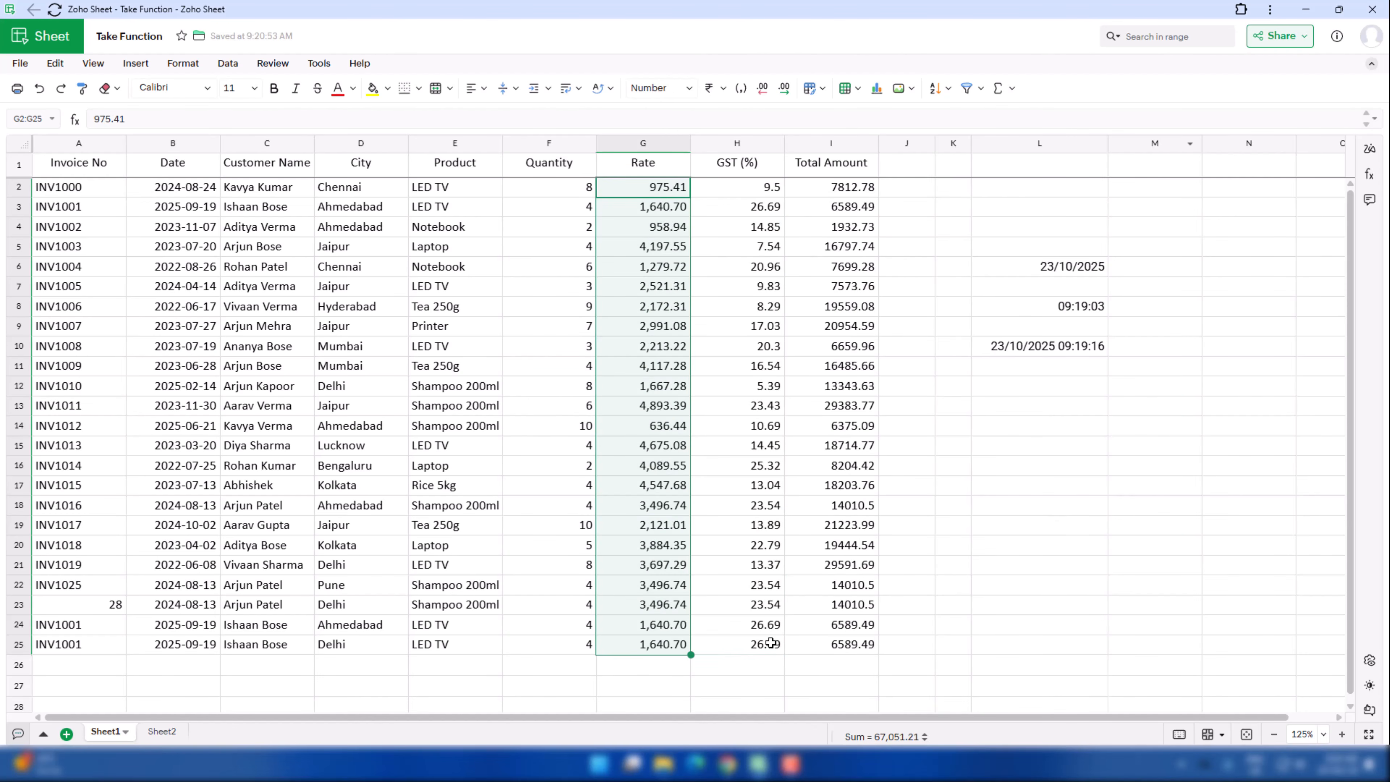
- Total the Total Amount column in I26 with the AutoSum formula =SUM(I2:I25)
click(758, 665)
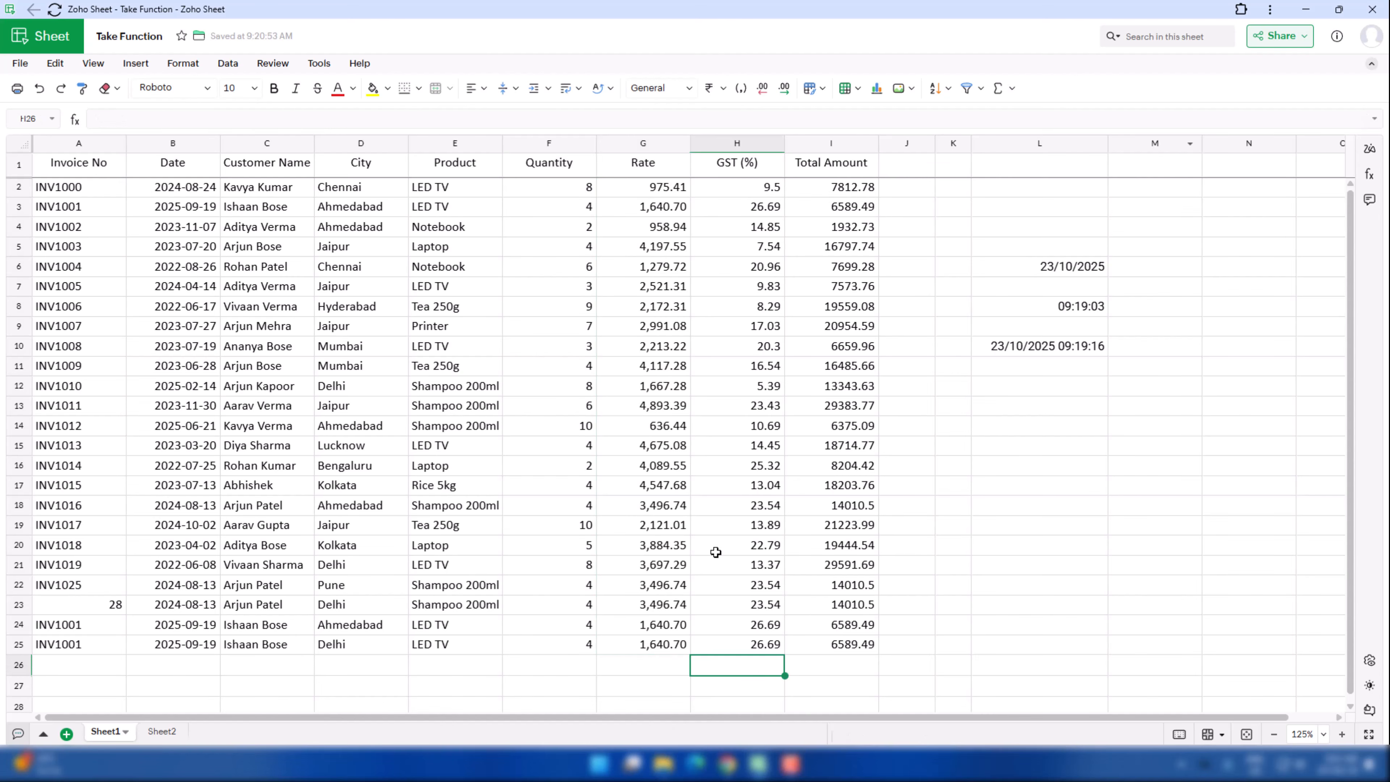
click(838, 663)
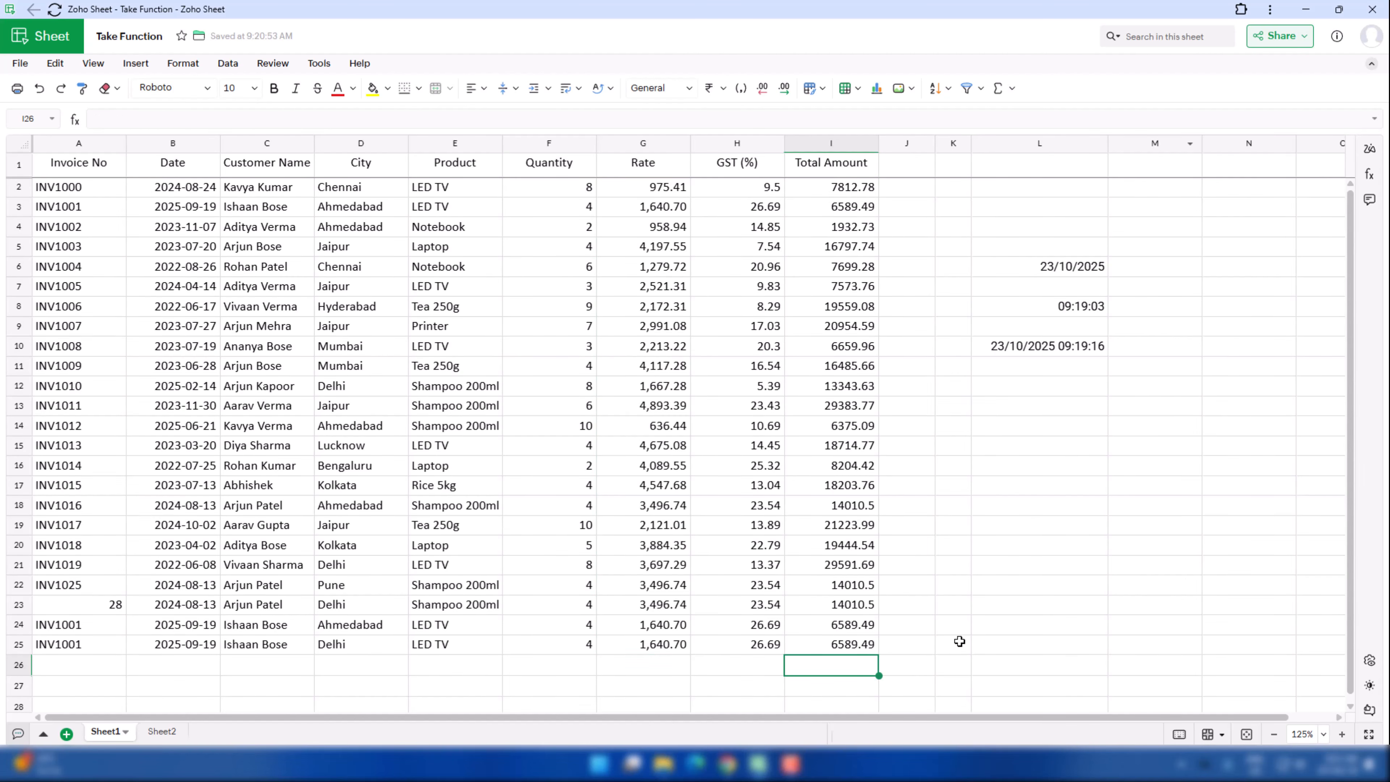
key(alt+equal)
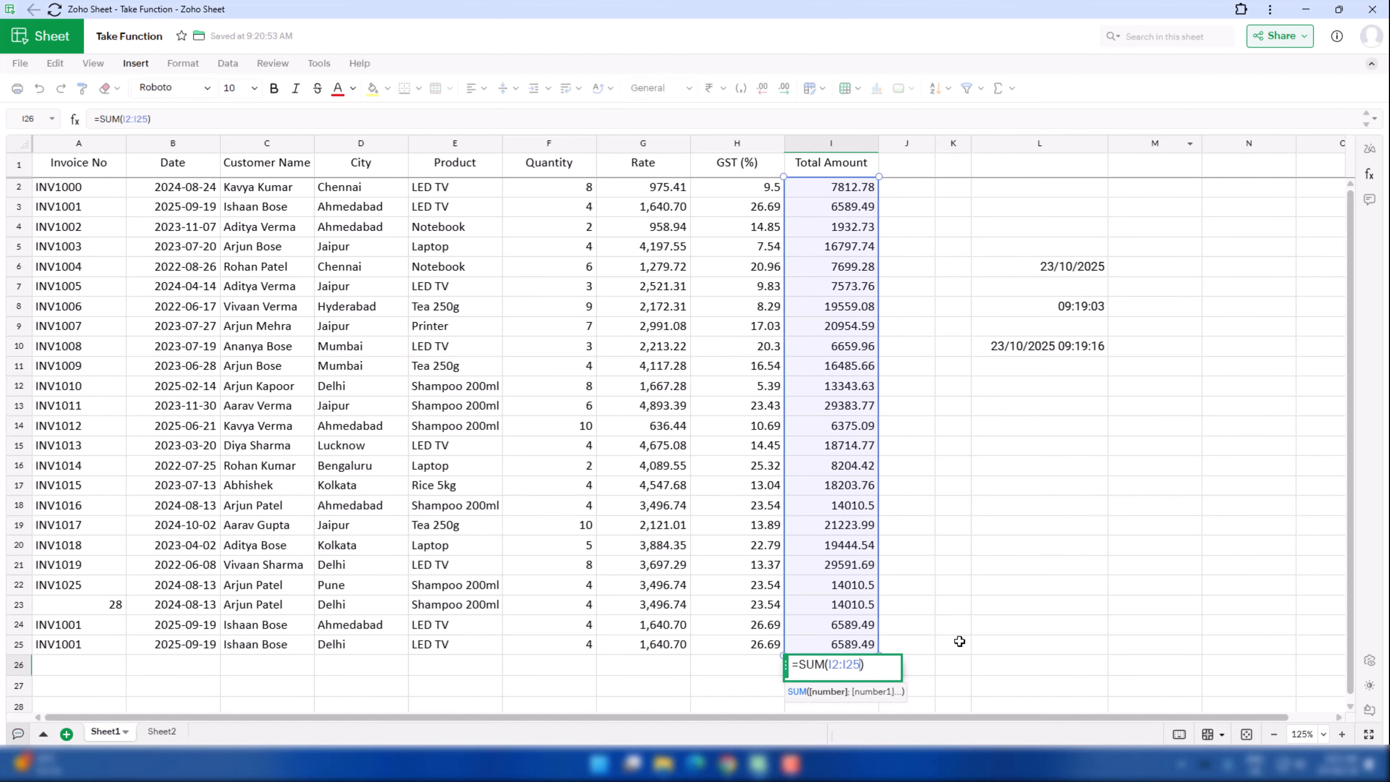
key(Return)
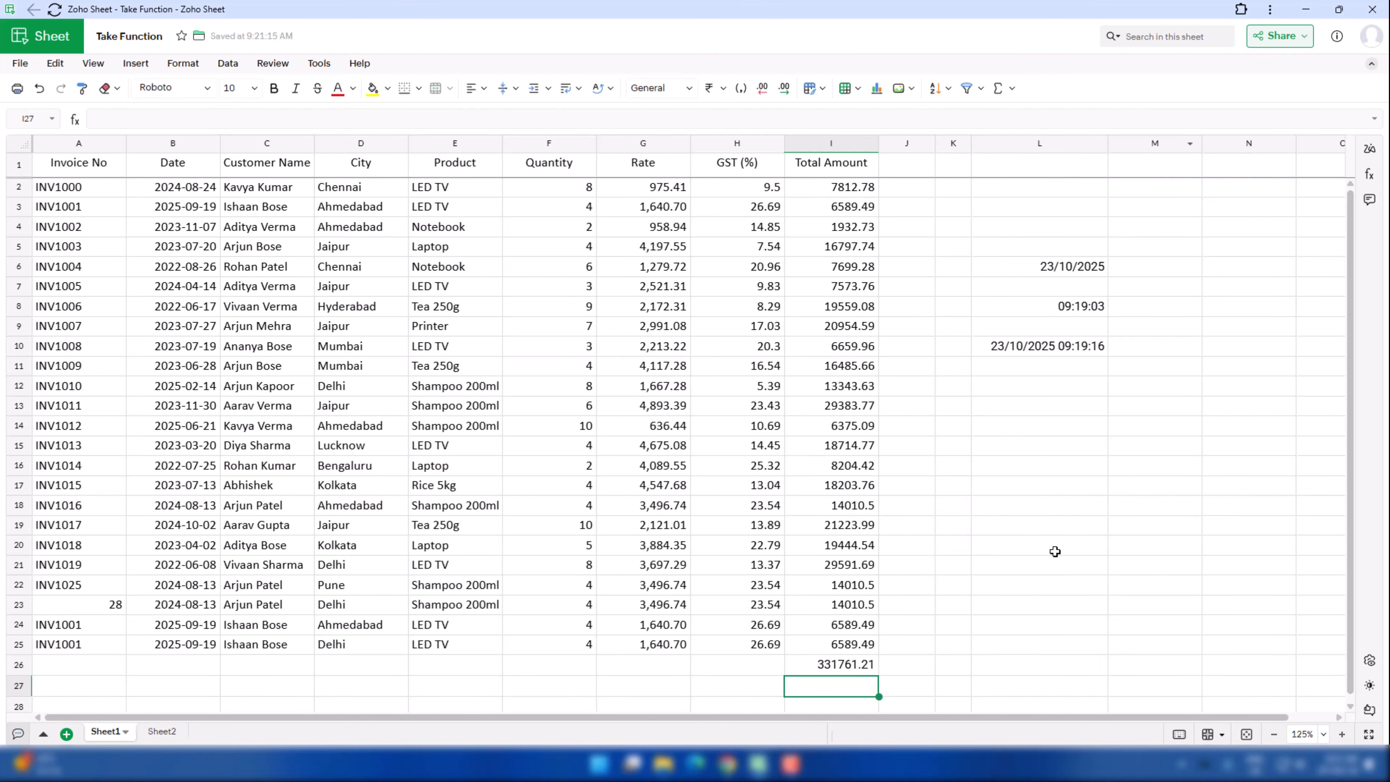
- Enter the absolute reference formula =$I$7 in cell L13
click(1093, 402)
text(=)
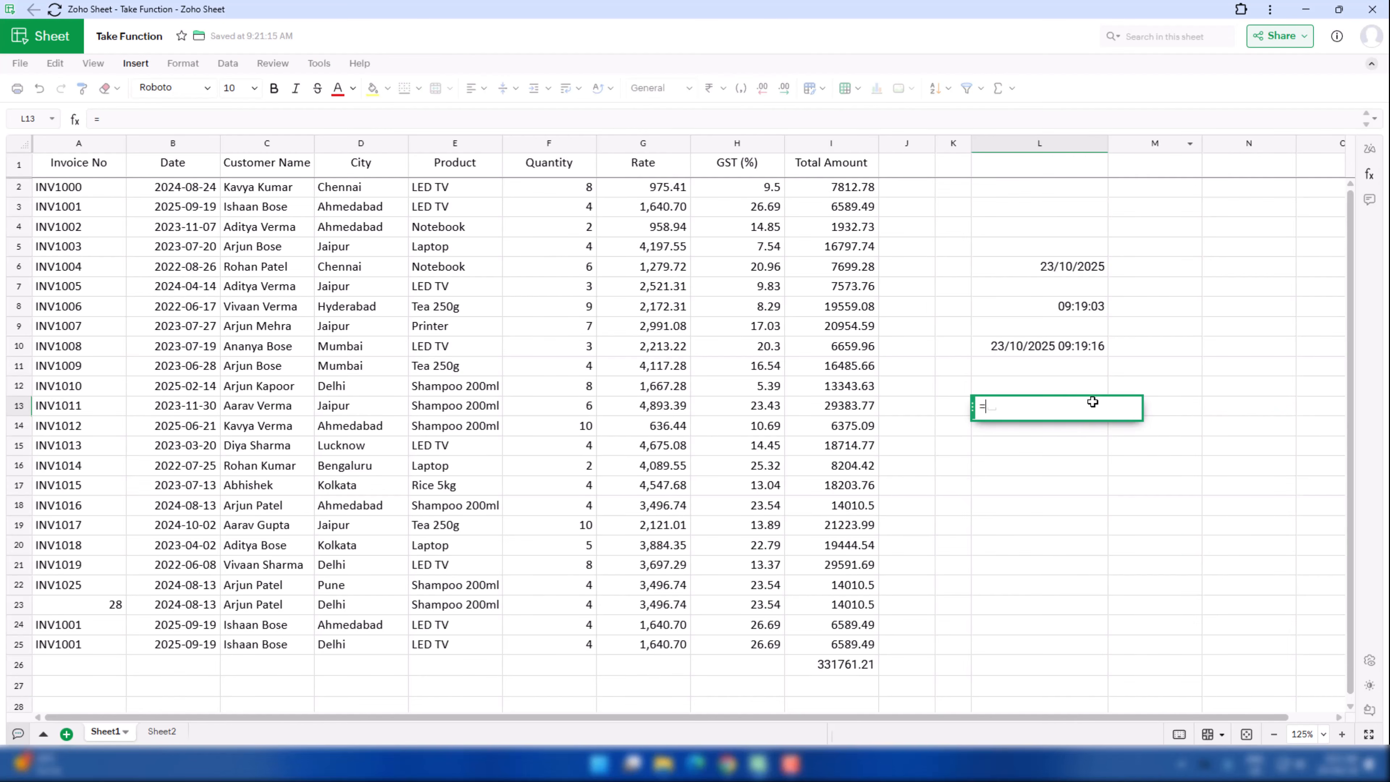
click(865, 291)
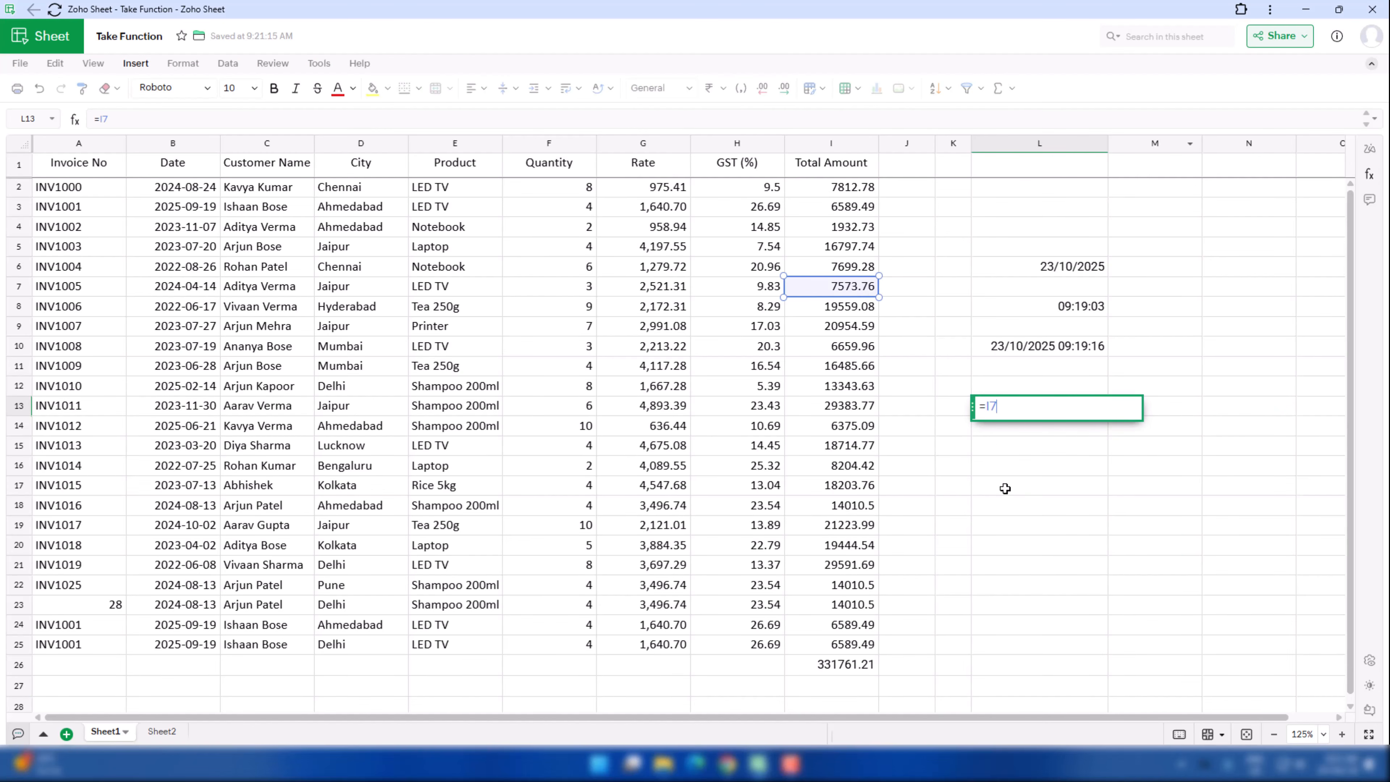
key(F4)
key(F4)
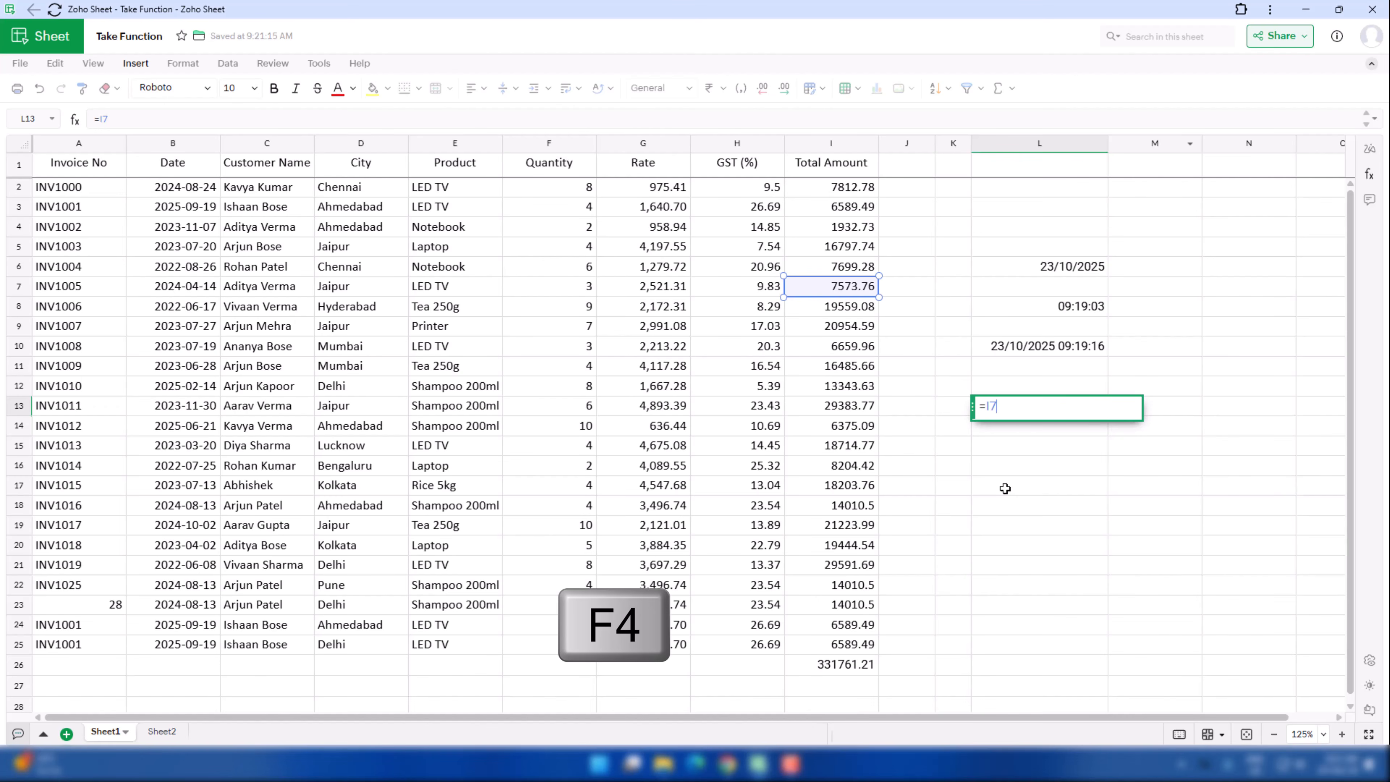
key(F4)
key(F4)
key(F4)
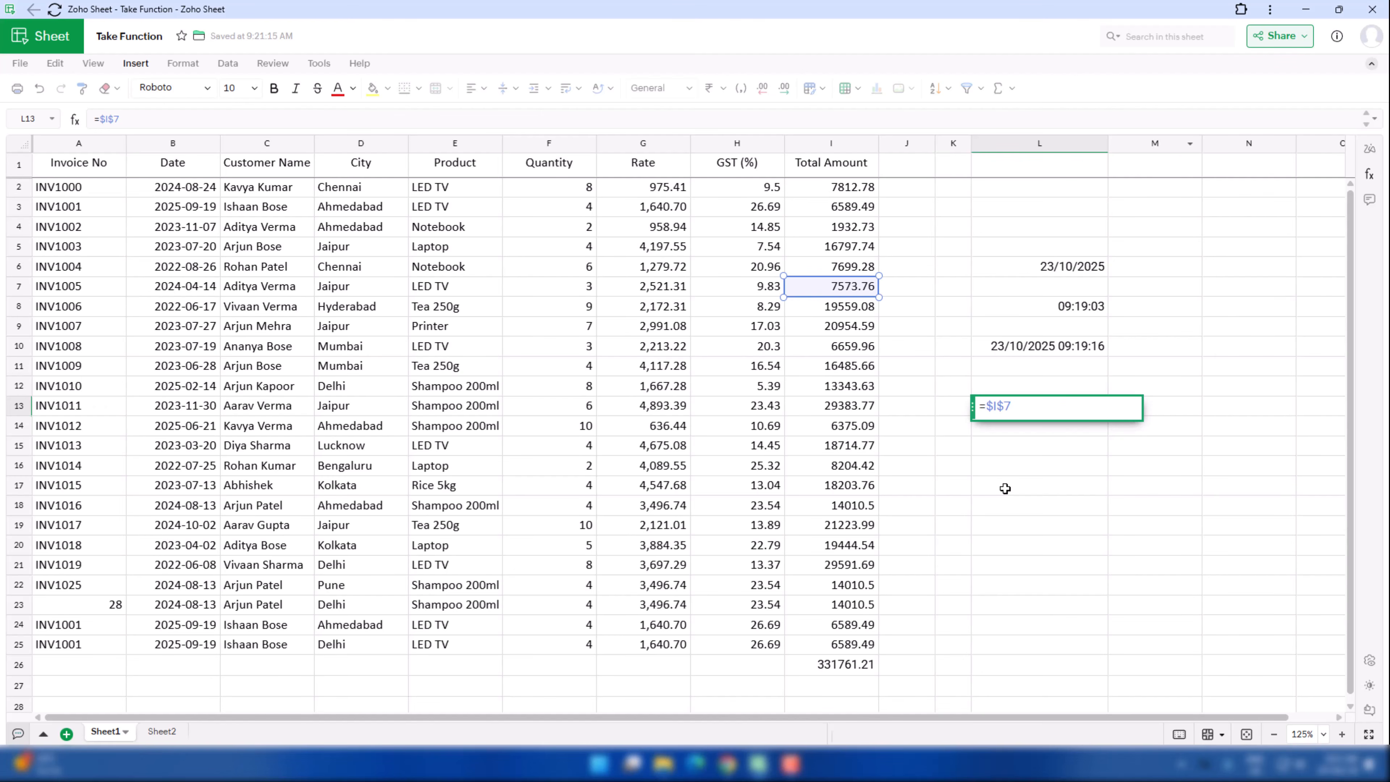
key(Return)
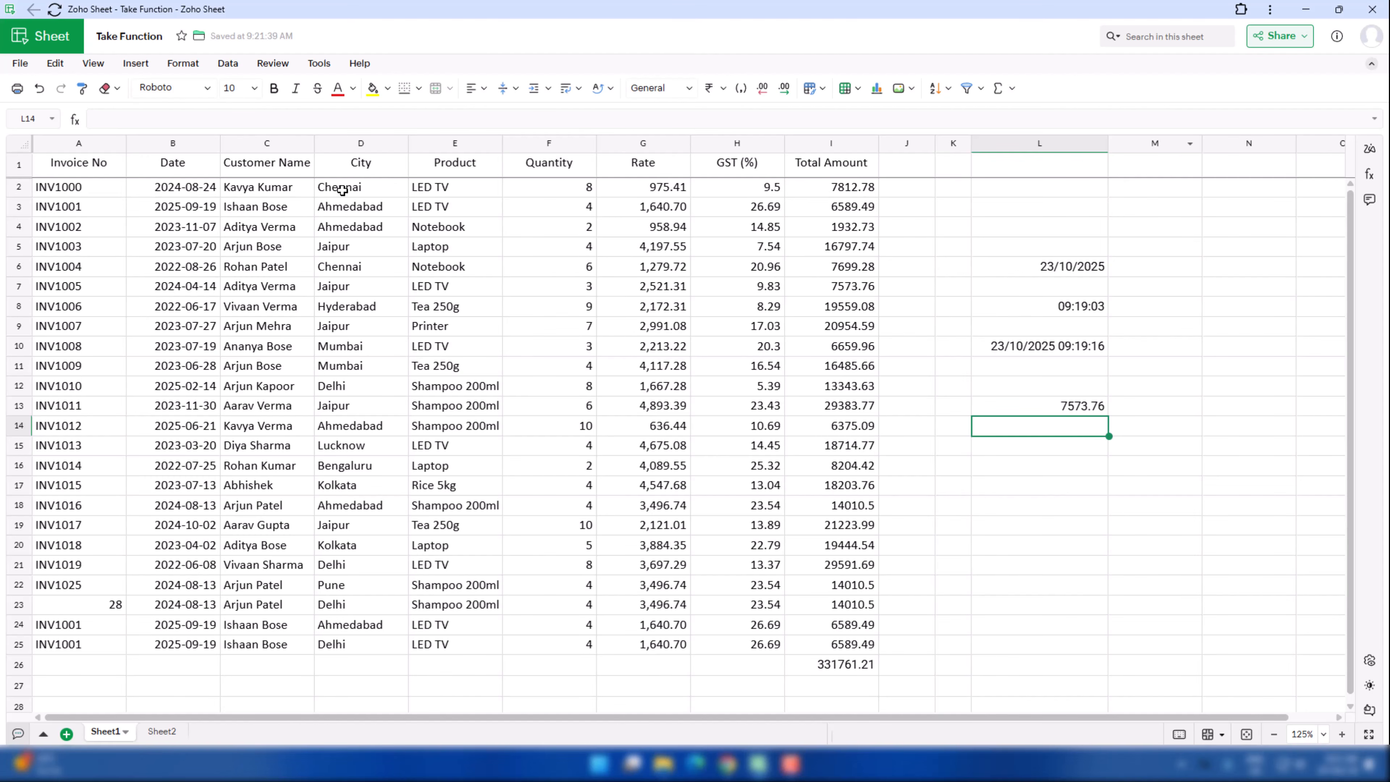
- View the Define Name form for the Invoice No values in A2:A25 and close it
drag(394, 189, 392, 651)
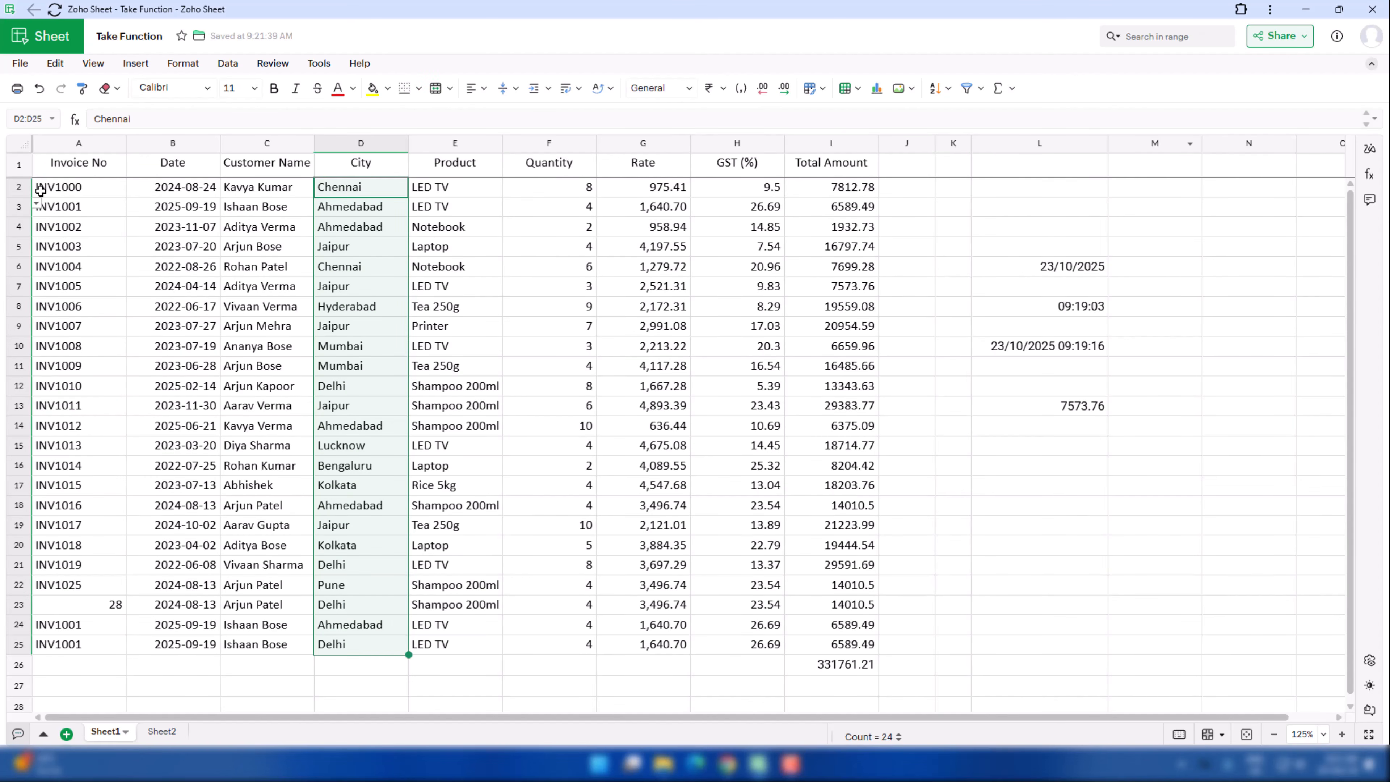
drag(77, 186, 109, 649)
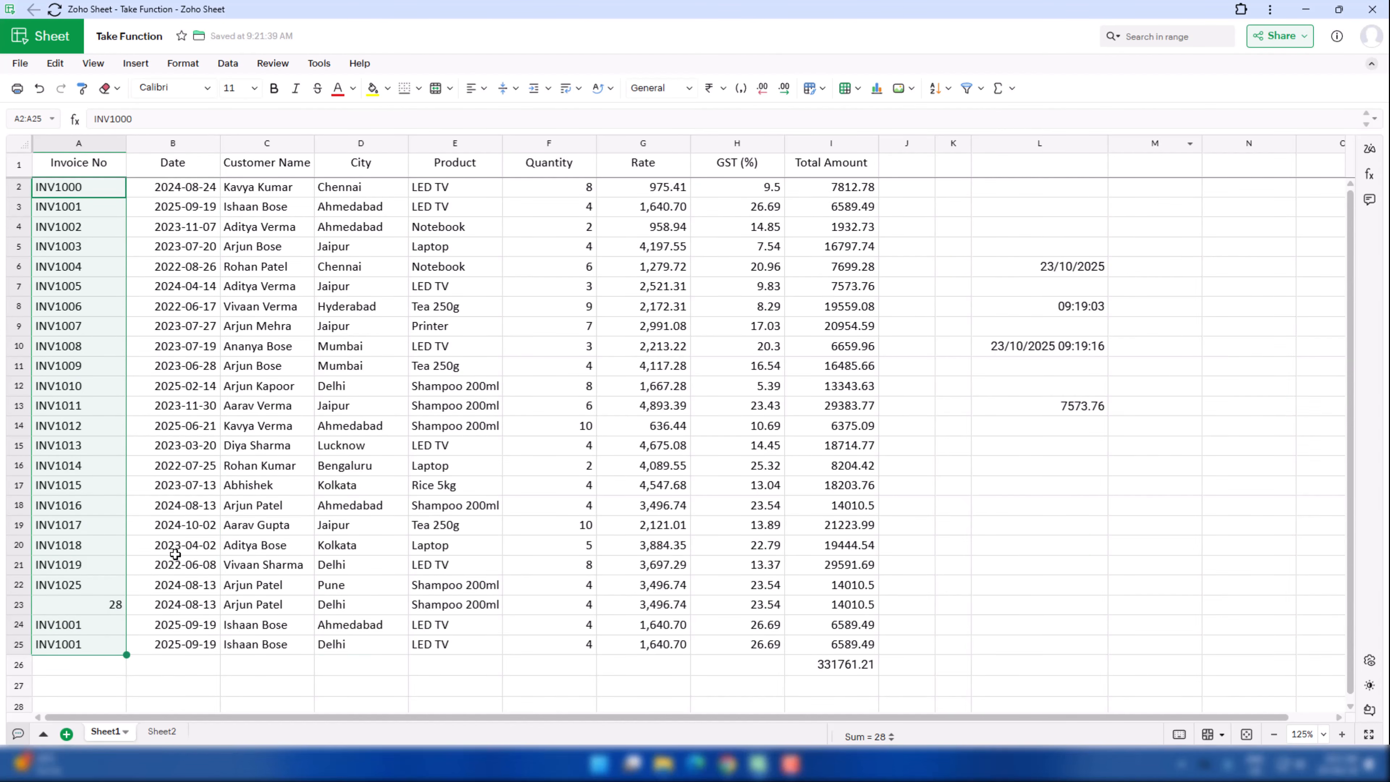
key(ctrl+F3)
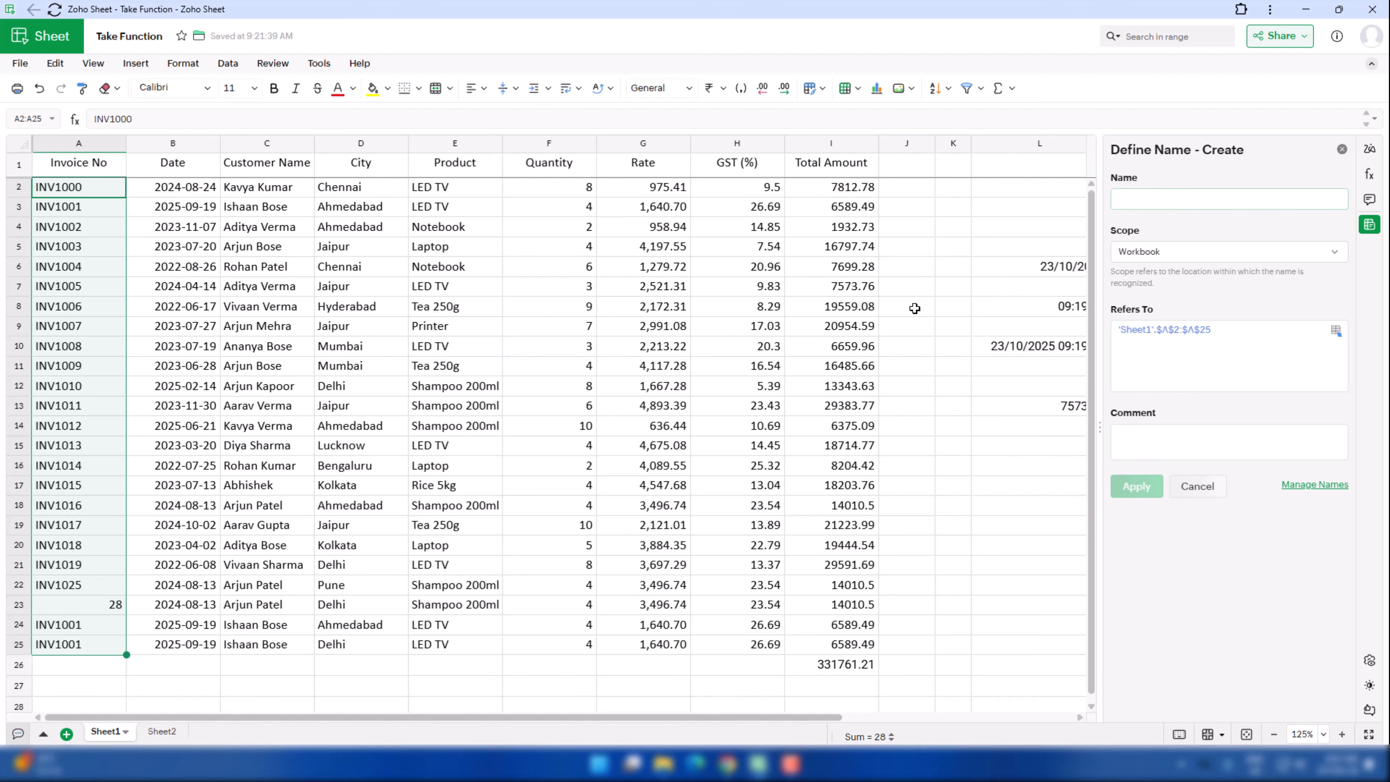
click(1342, 149)
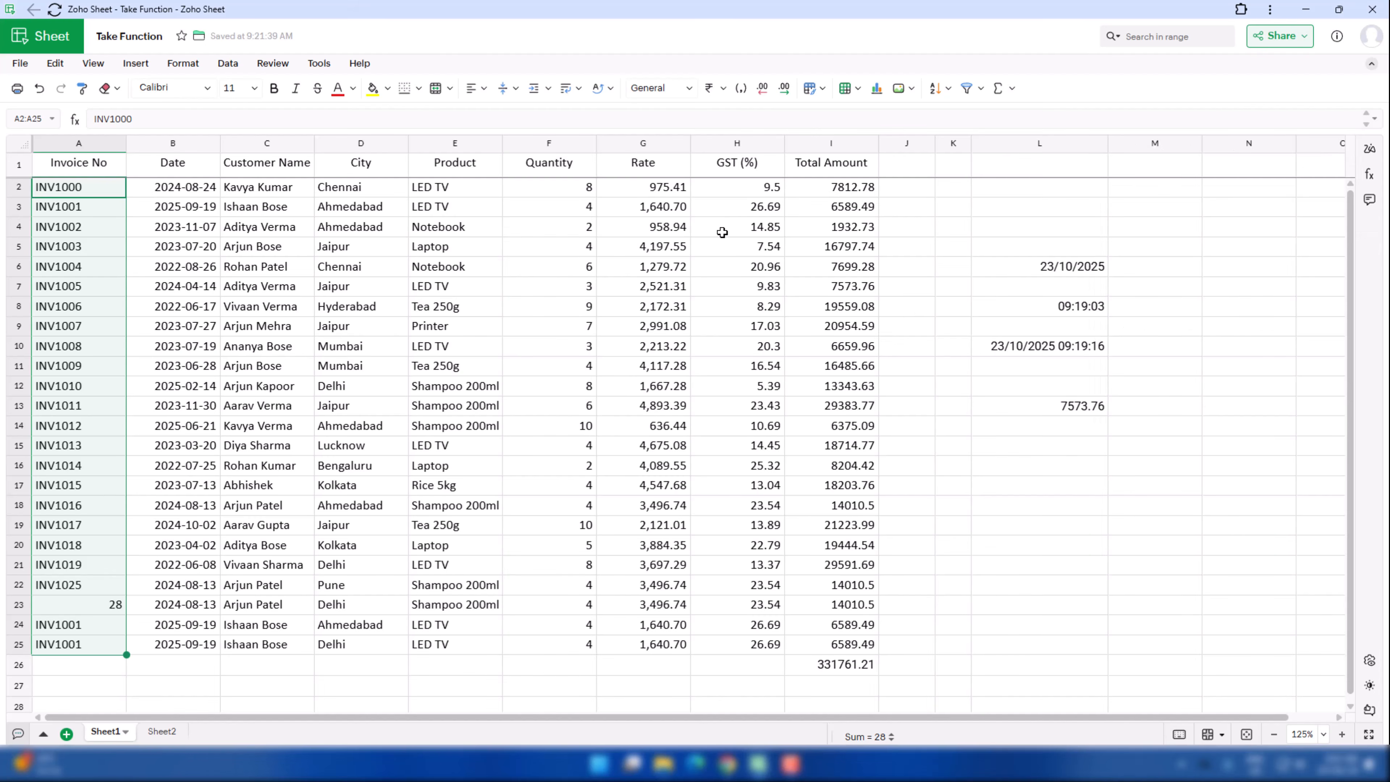
- Fill D26 below the City column with Delhi, picked from the list of existing column entries
scroll(453, 482, down, 4)
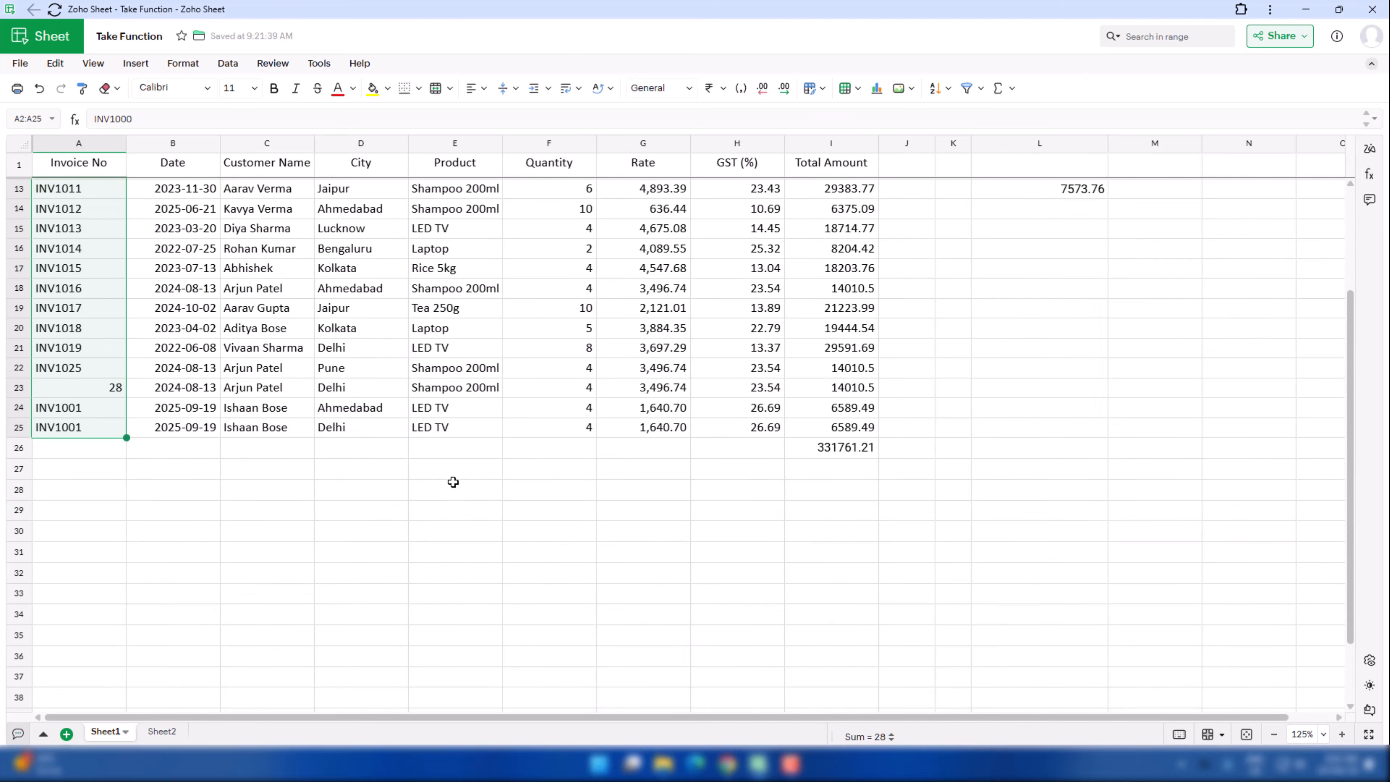
click(372, 455)
scroll(370, 449, up, 4)
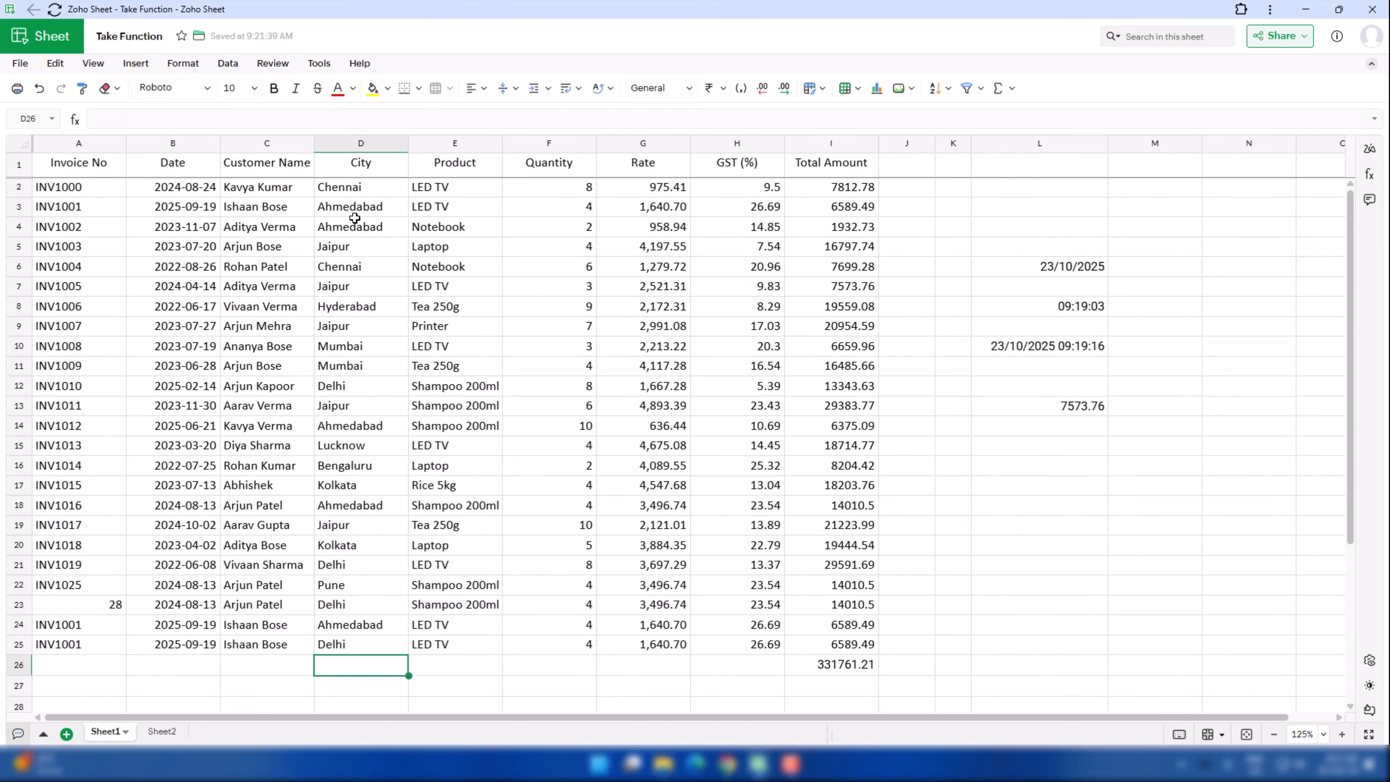
scroll(375, 408, down, 5)
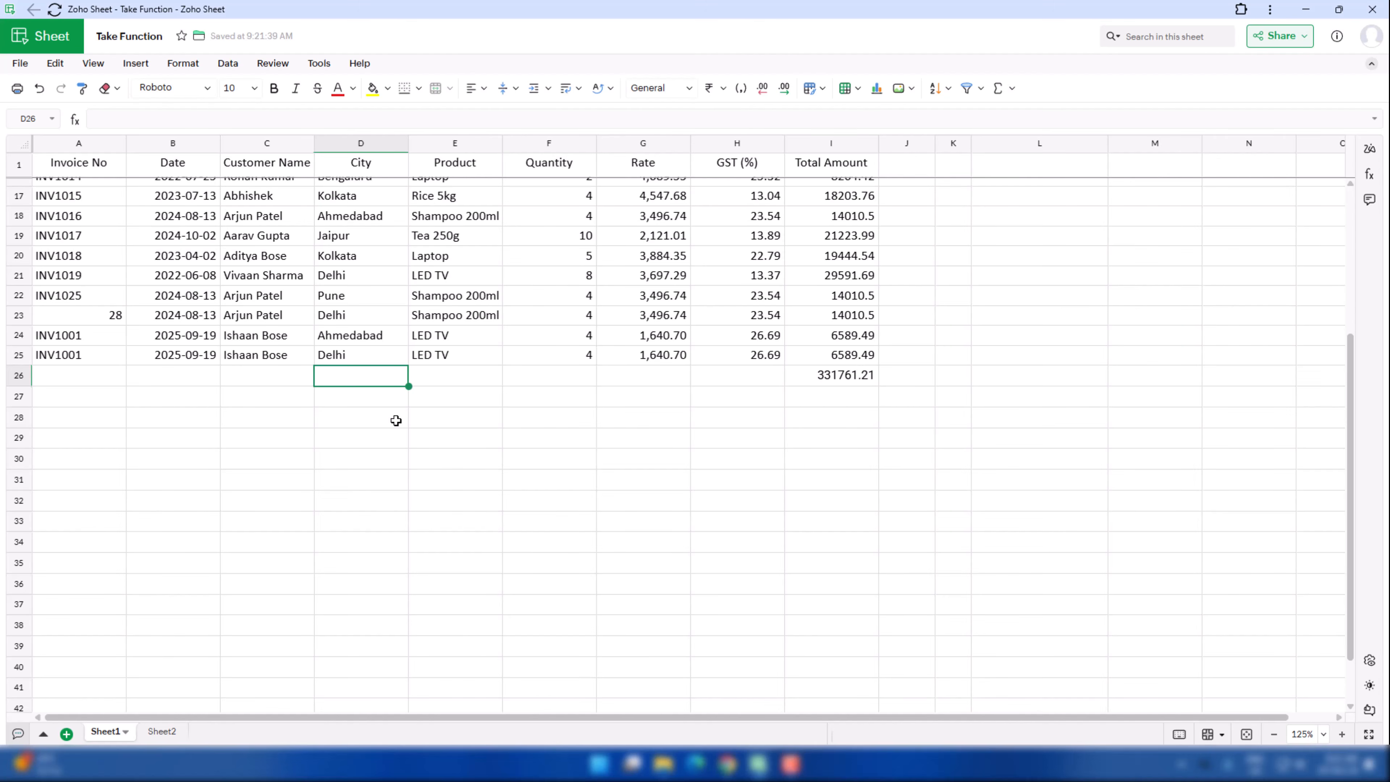
key(alt+Down)
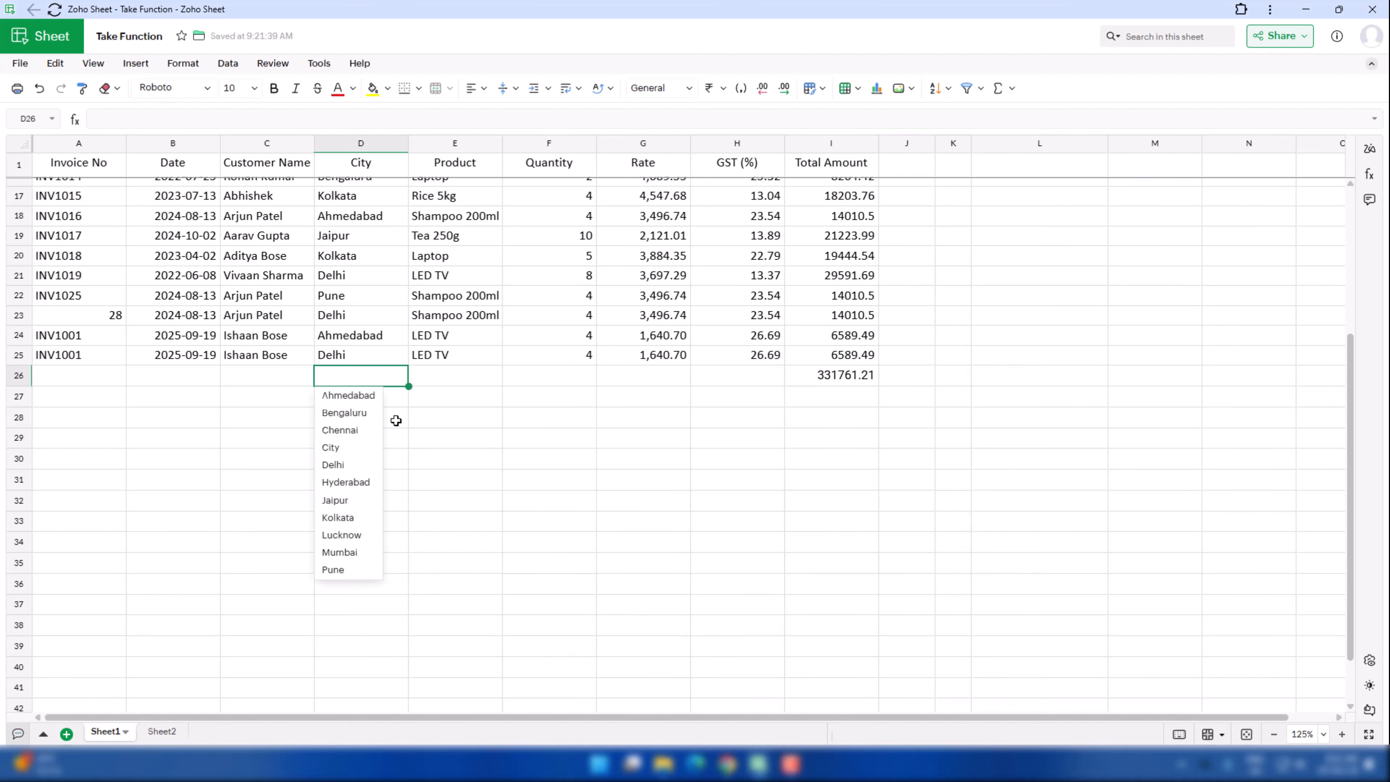
key(Down)
key(Down)
key(Down)
key(Down)
key(Down)
key(Down)
key(Up)
key(Return)
key(Return)
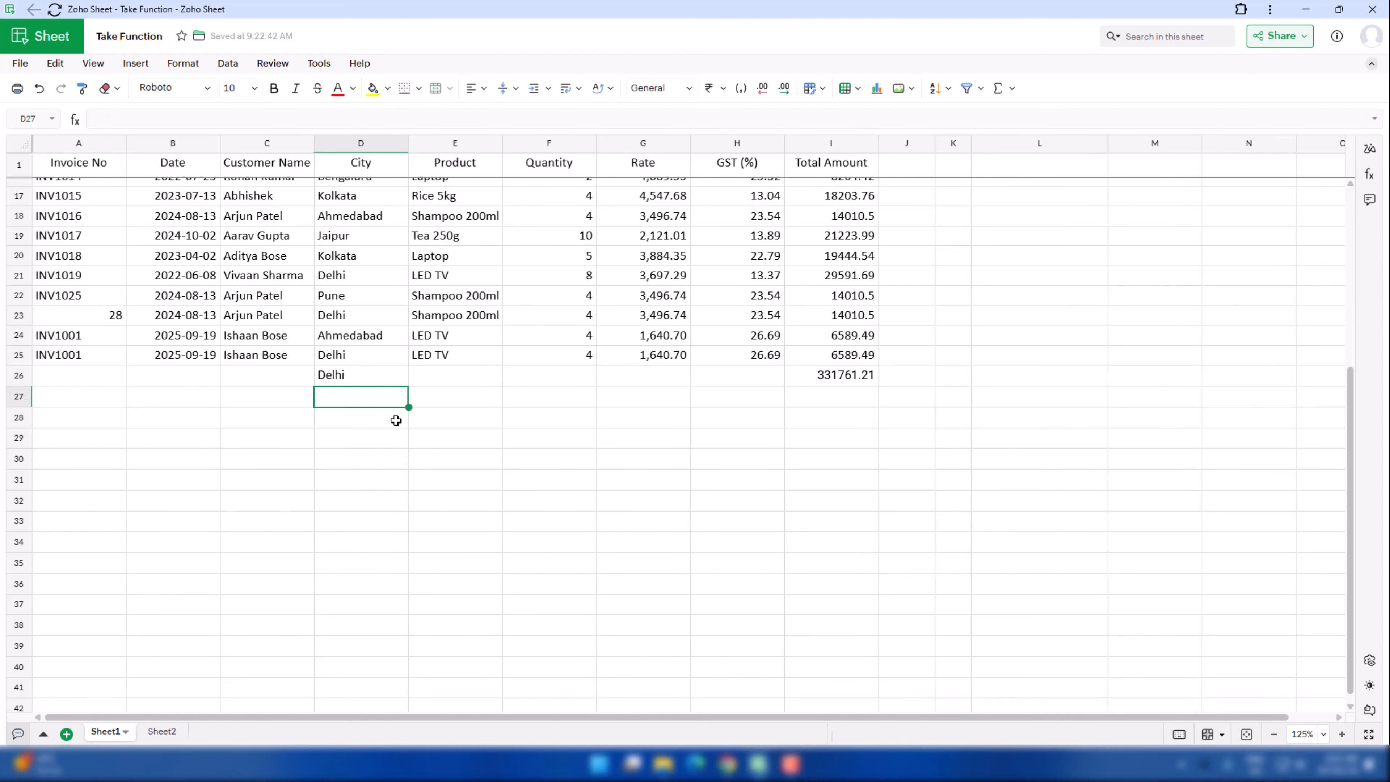
- Fill D27 with Lucknow, picked from the list of existing City entries
key(alt+Down)
key(Down)
key(Down)
key(Down)
key(Down)
key(Down)
key(Down)
key(Down)
key(Down)
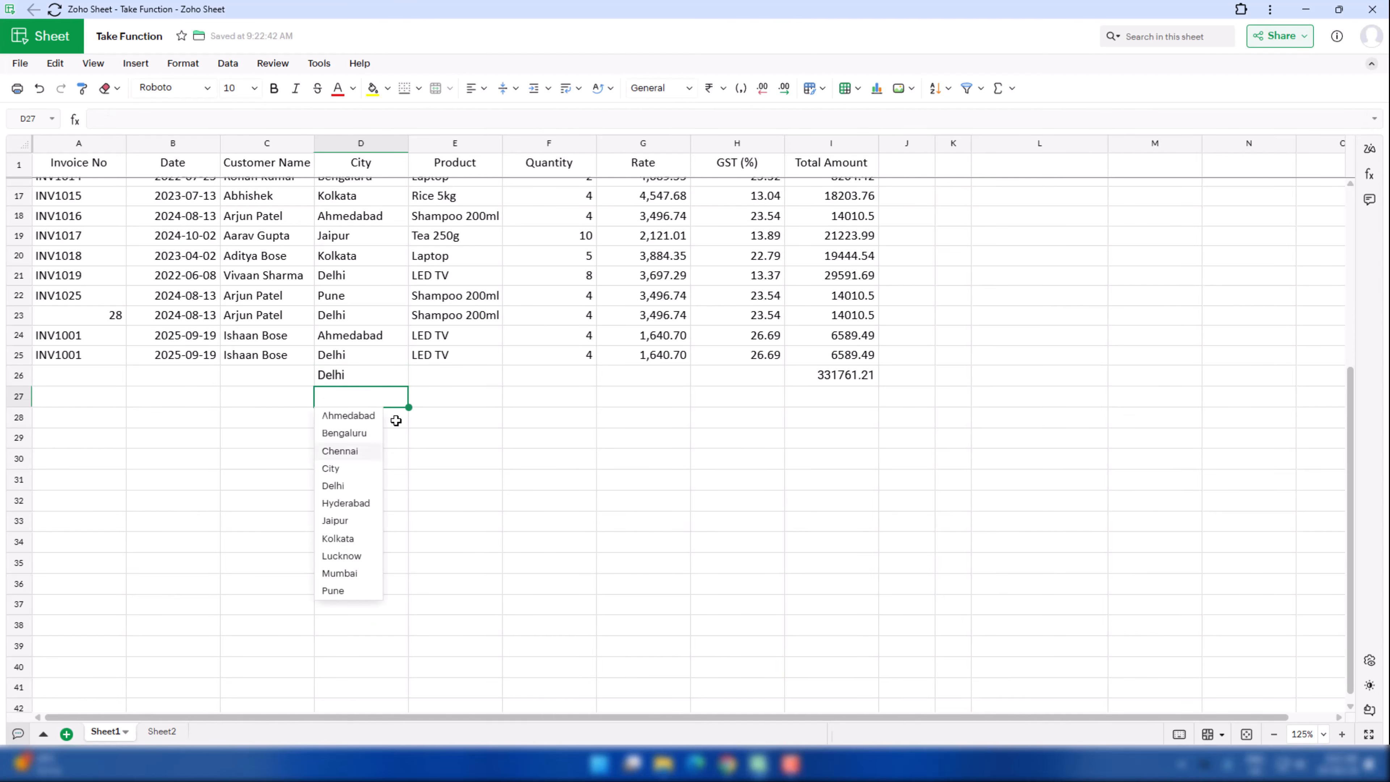
key(Return)
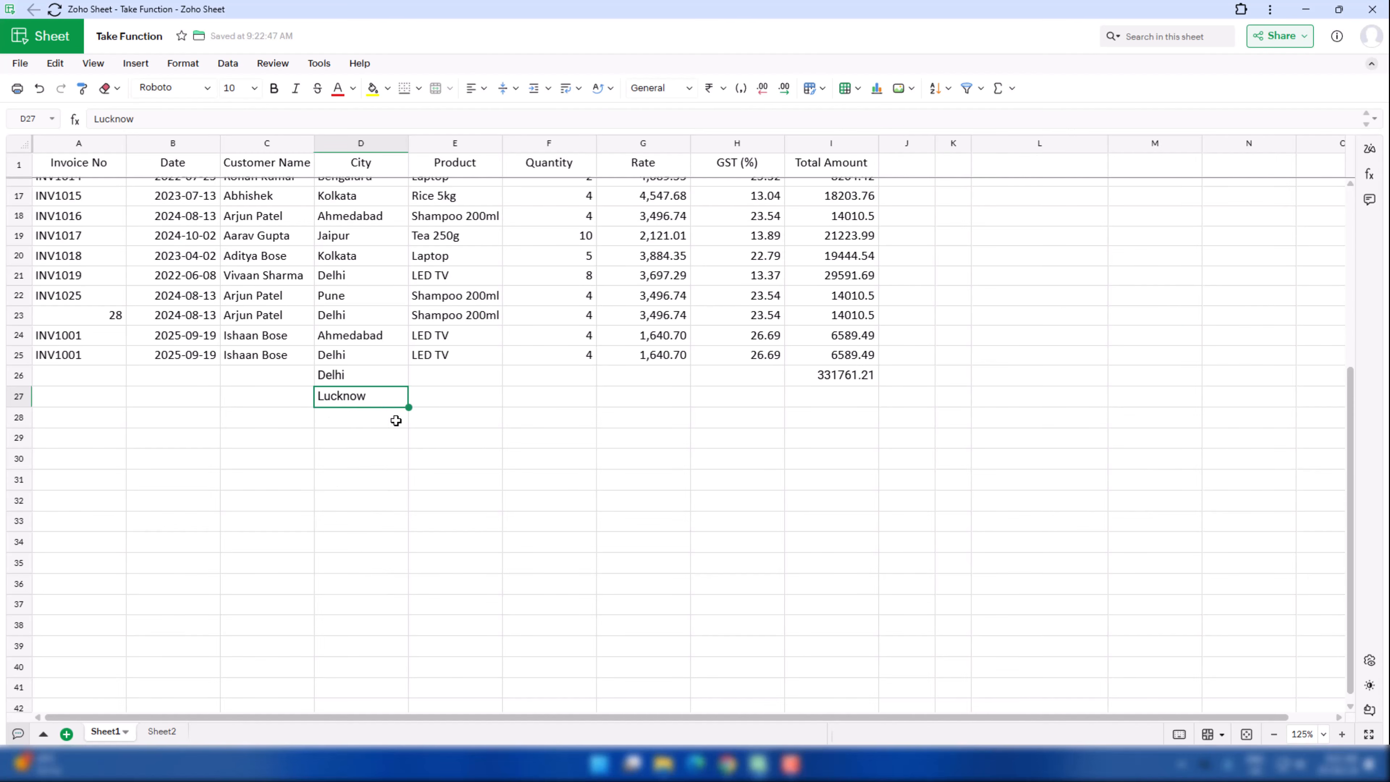
key(Return)
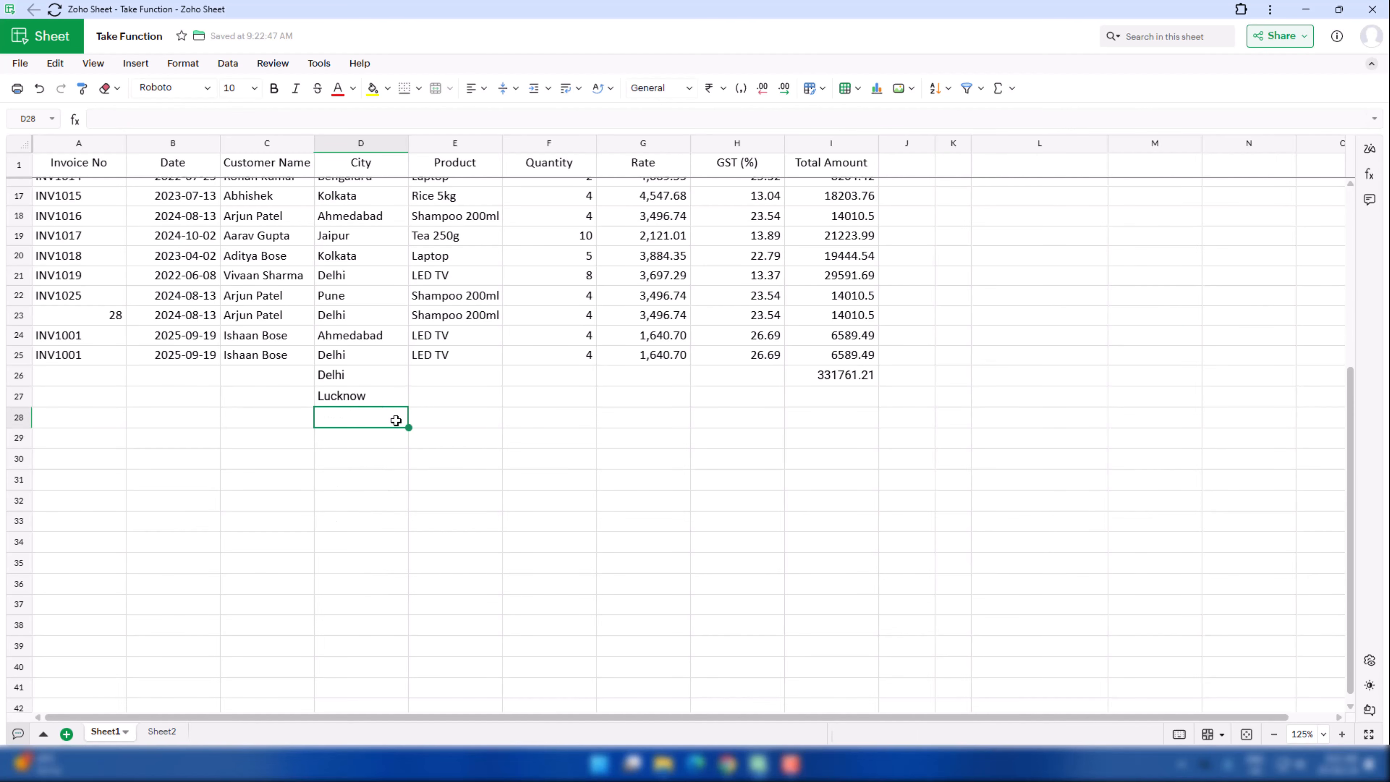
- Delete the Delhi and Lucknow entries from D26 and D27
key(Up)
key(Up)
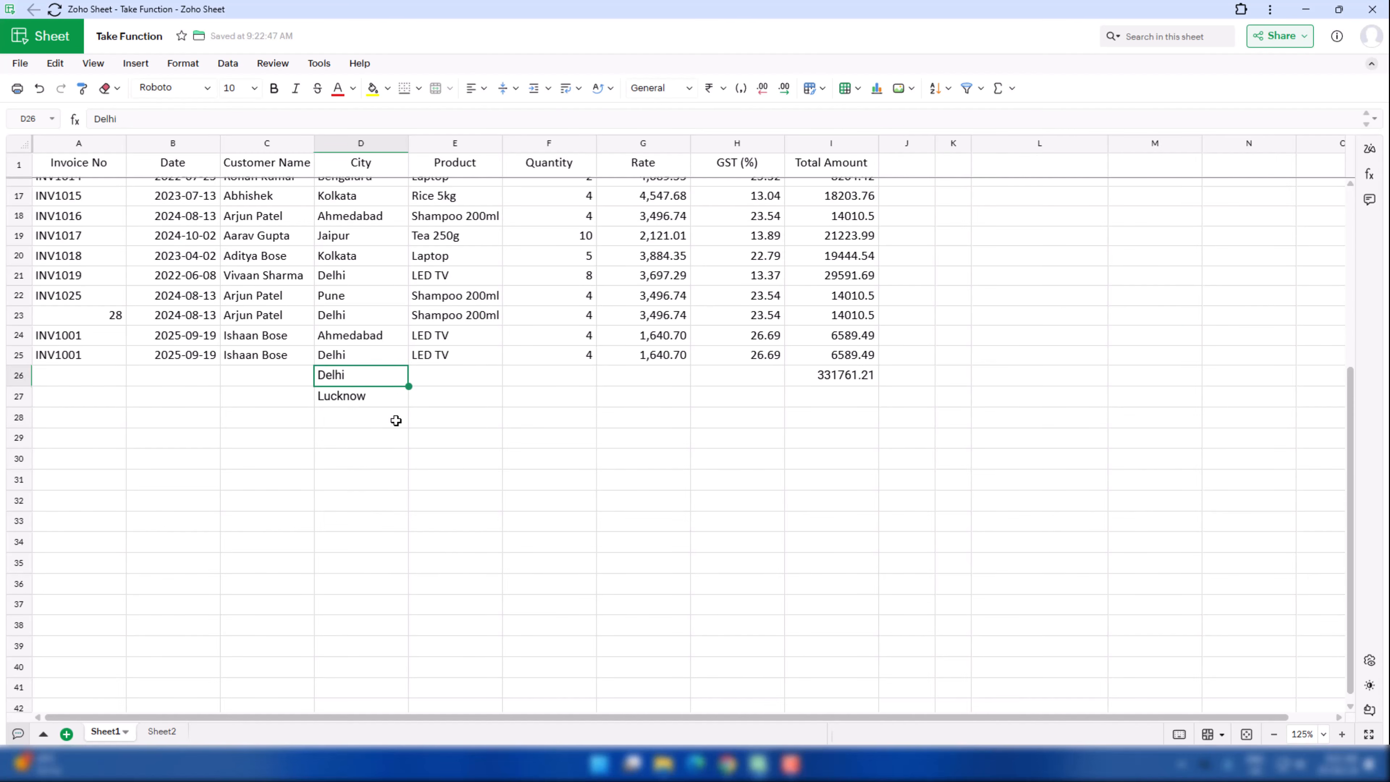
key(Delete)
key(Down)
key(Delete)
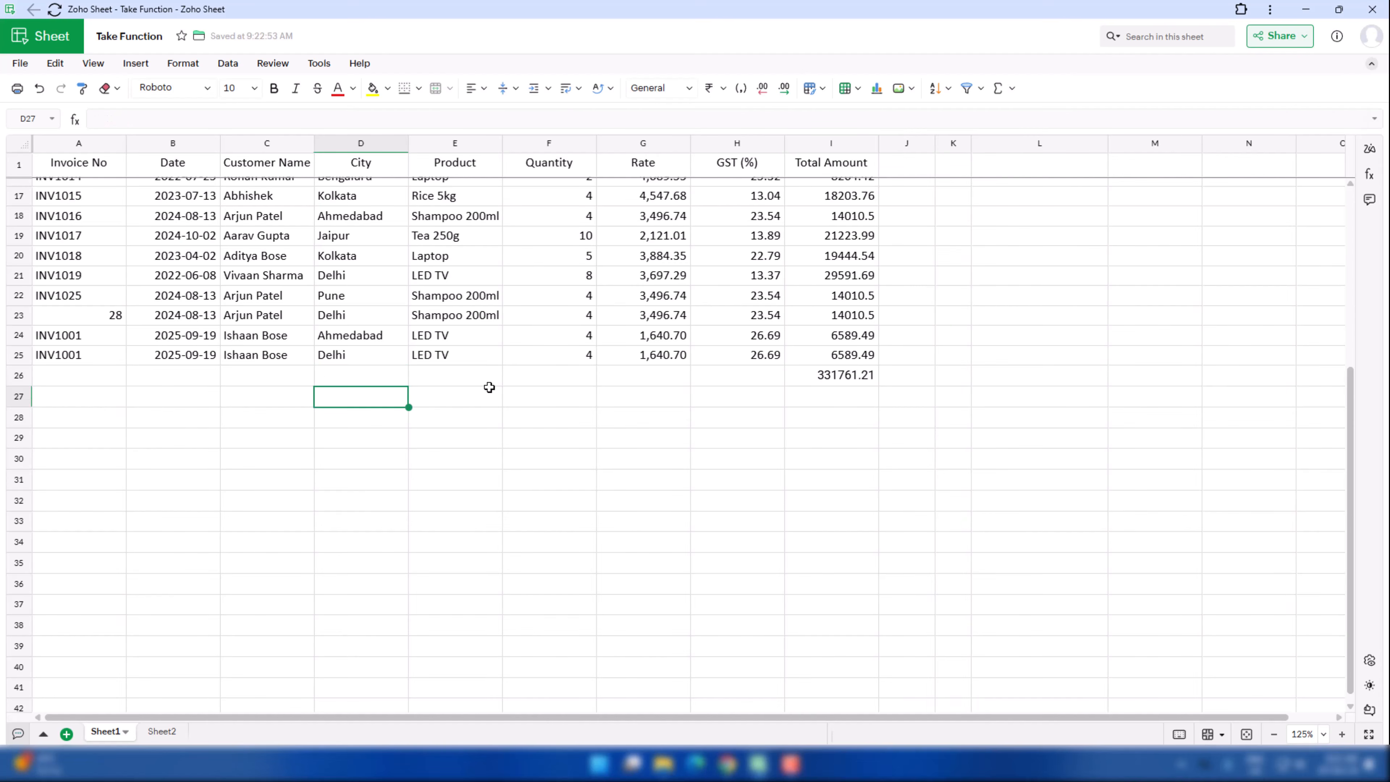
- Jump to the sheet's first cell A1, to its last used cell L26, and back to A1
click(636, 315)
scroll(638, 311, up, 5)
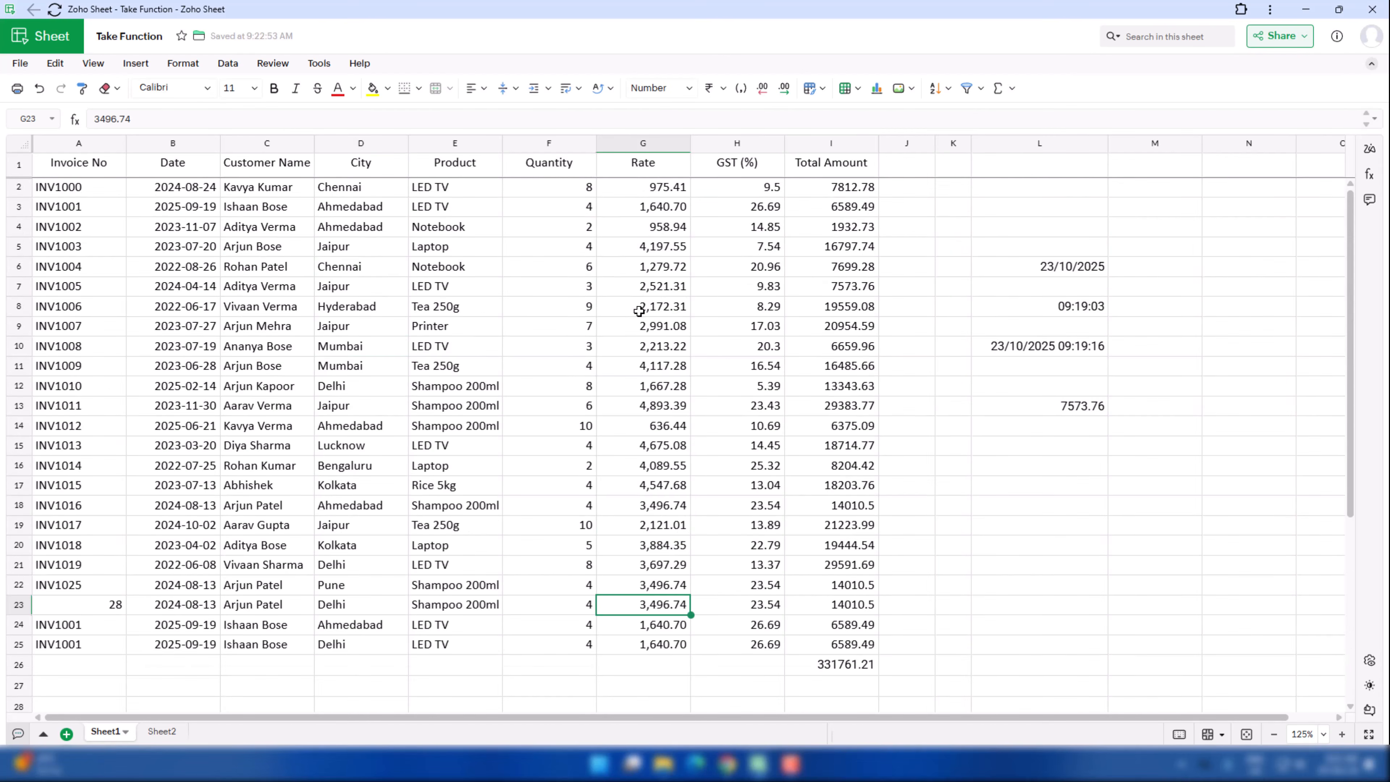
click(848, 524)
click(1047, 513)
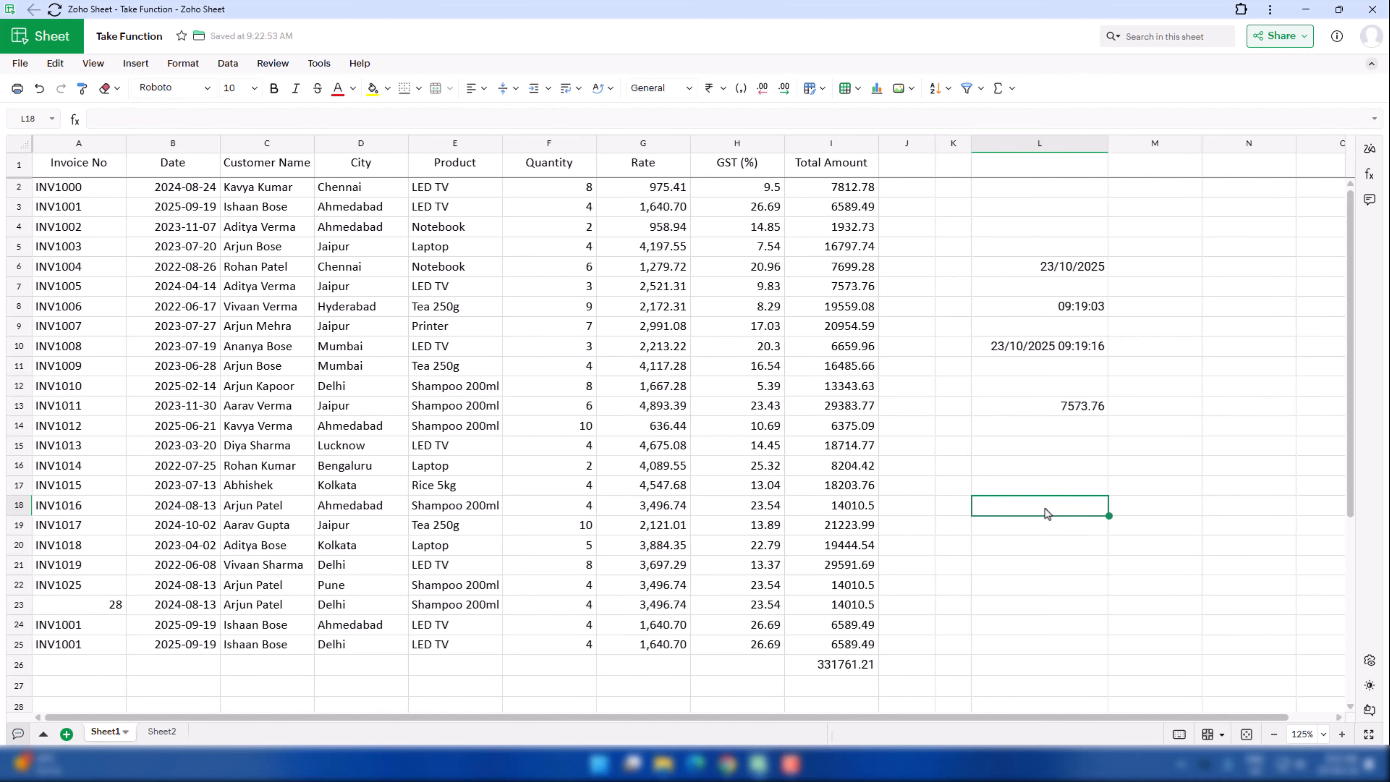
key(ctrl+Home)
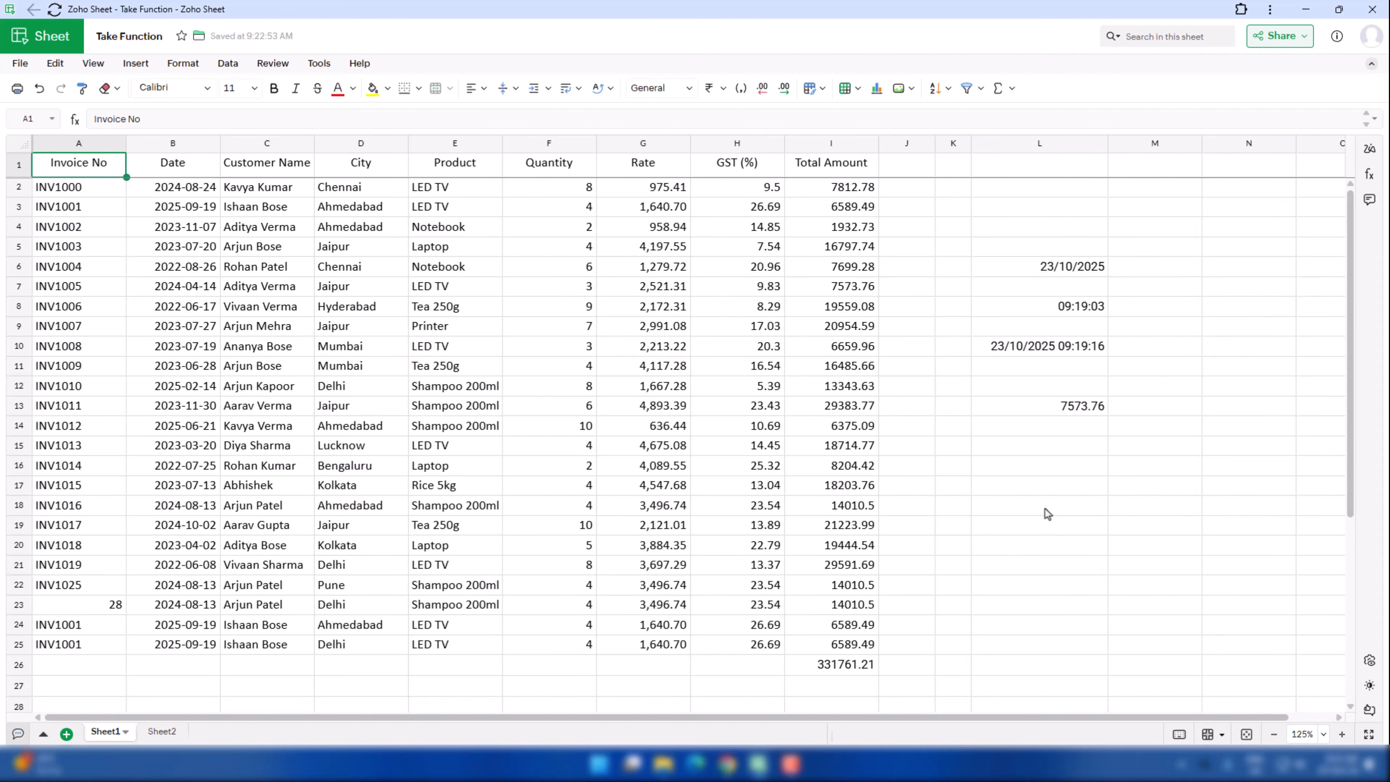
key(ctrl+End)
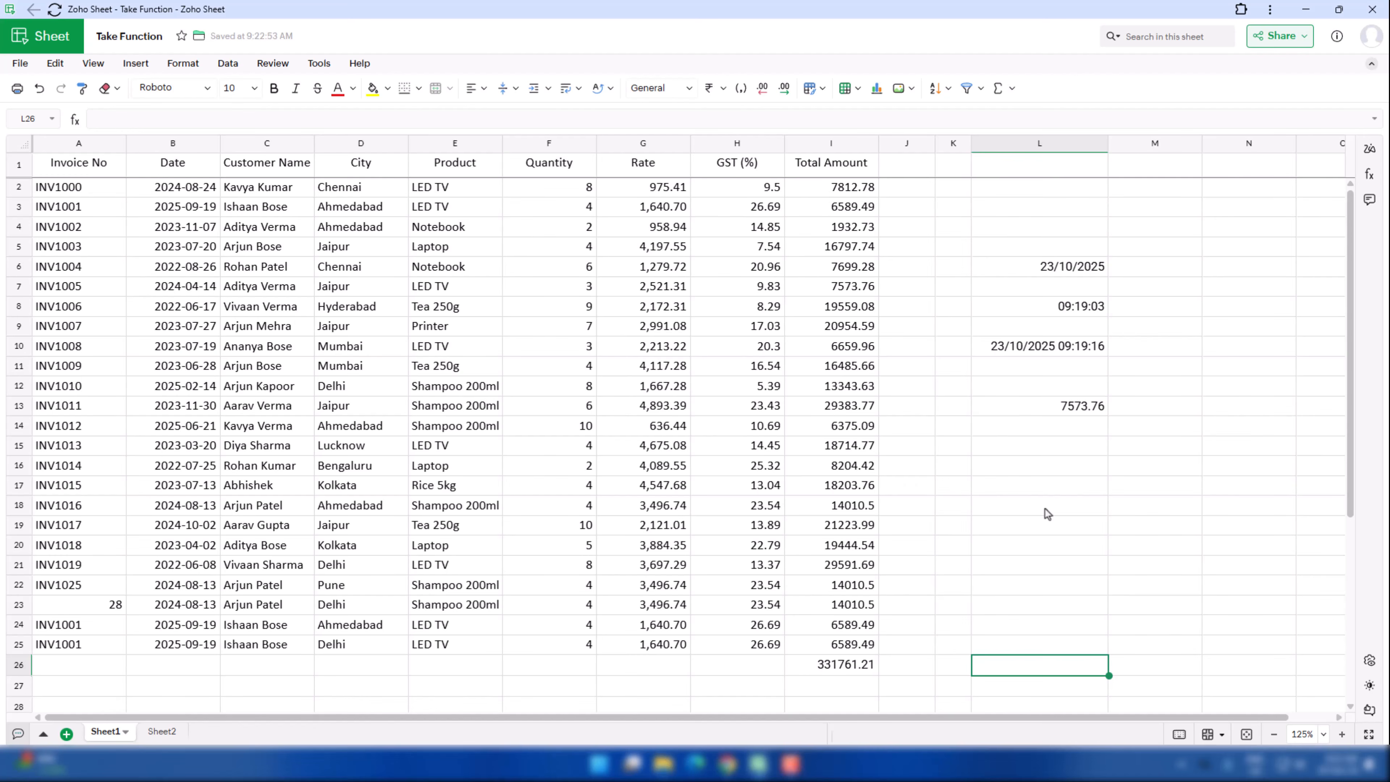
key(ctrl+Home)
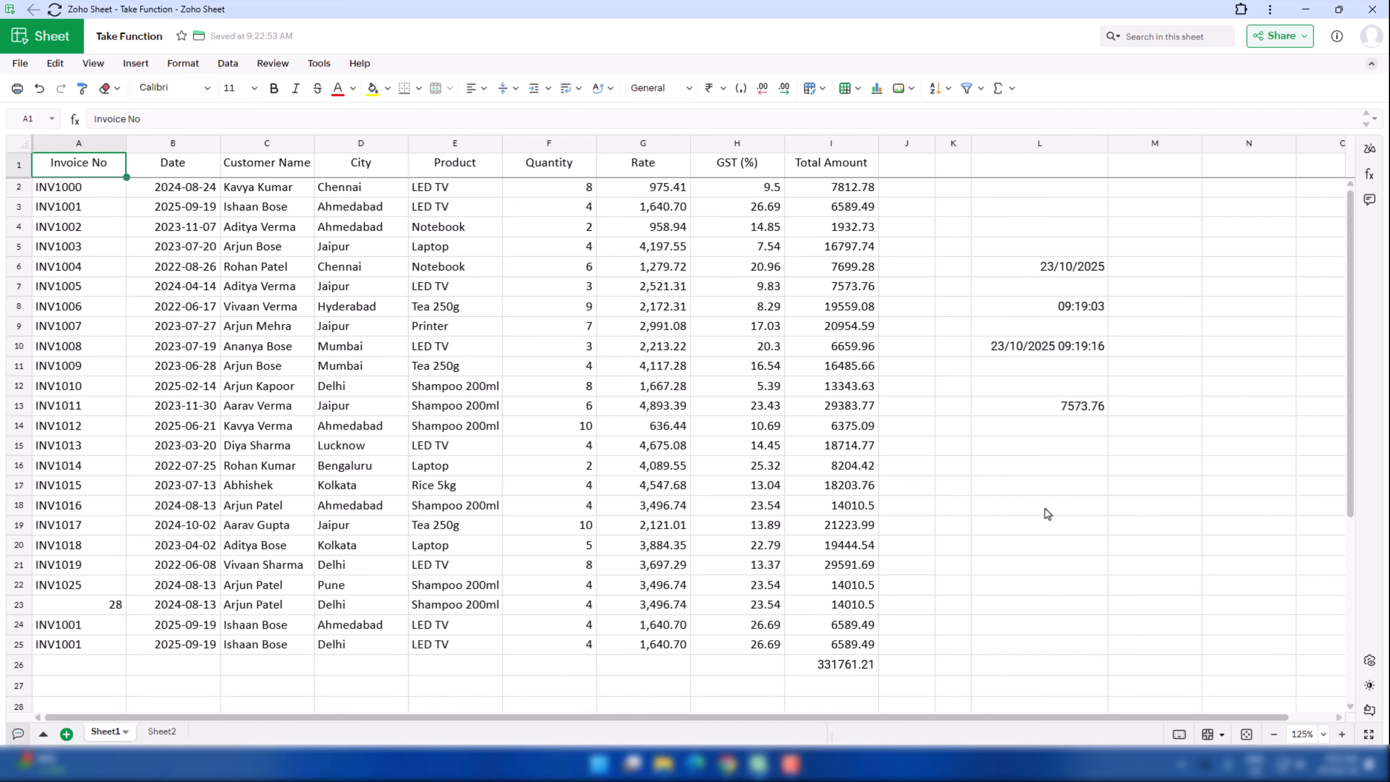